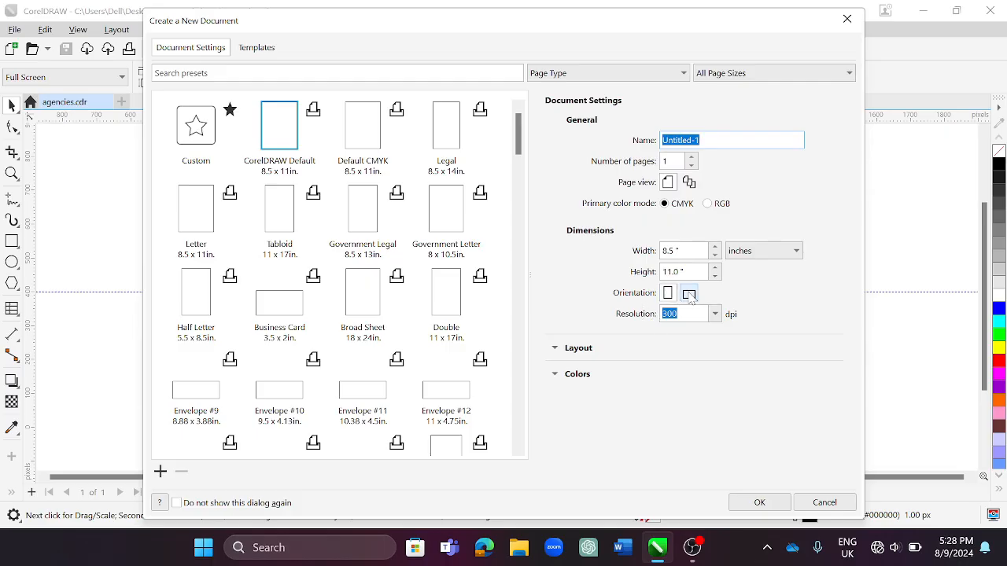
Create a new portrait document from the CorelDRAW Default preset, 8.5 x 11 inches, CMYK, 300 dpi
click(689, 295)
click(668, 293)
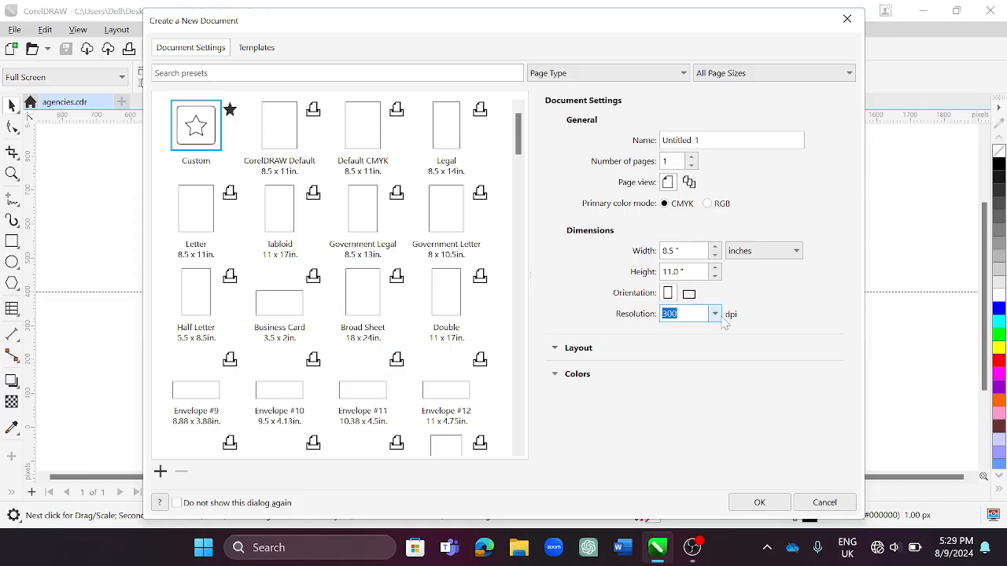
click(281, 133)
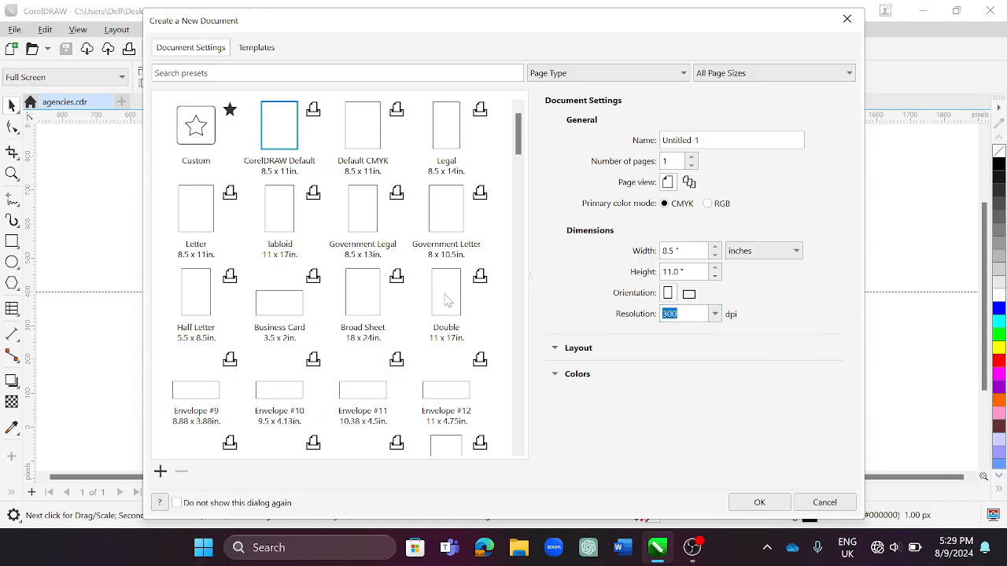
click(759, 504)
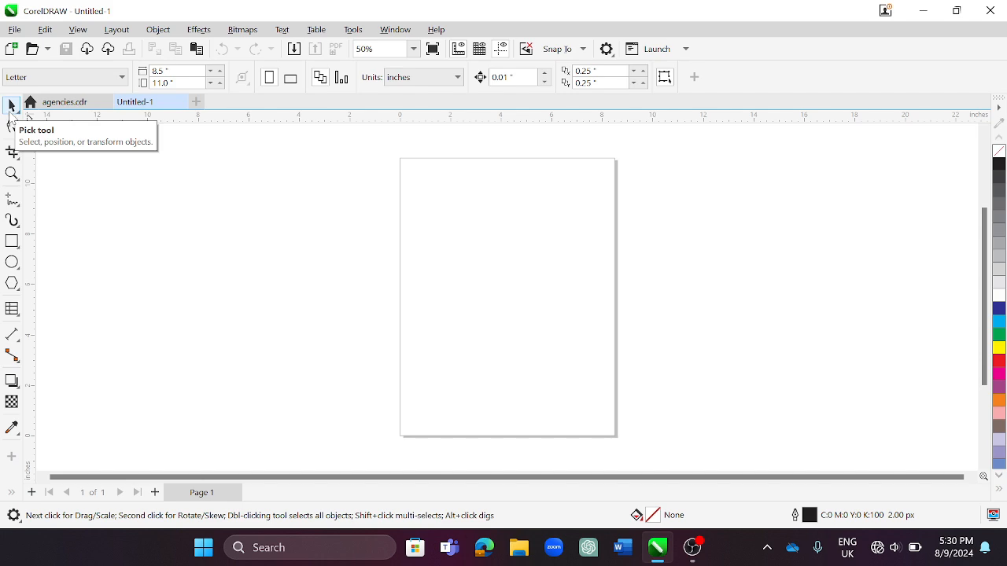
Draw a rectangle about 4.88 by 4.57 inches and move it near the page centre, at about X 4.35, Y 5.82 inches
click(13, 243)
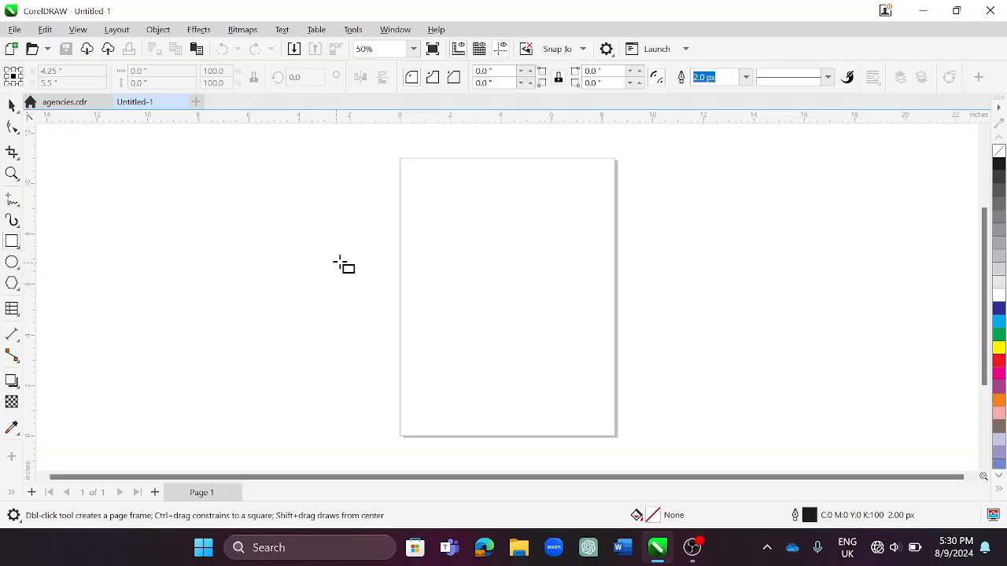
drag(412, 243, 536, 360)
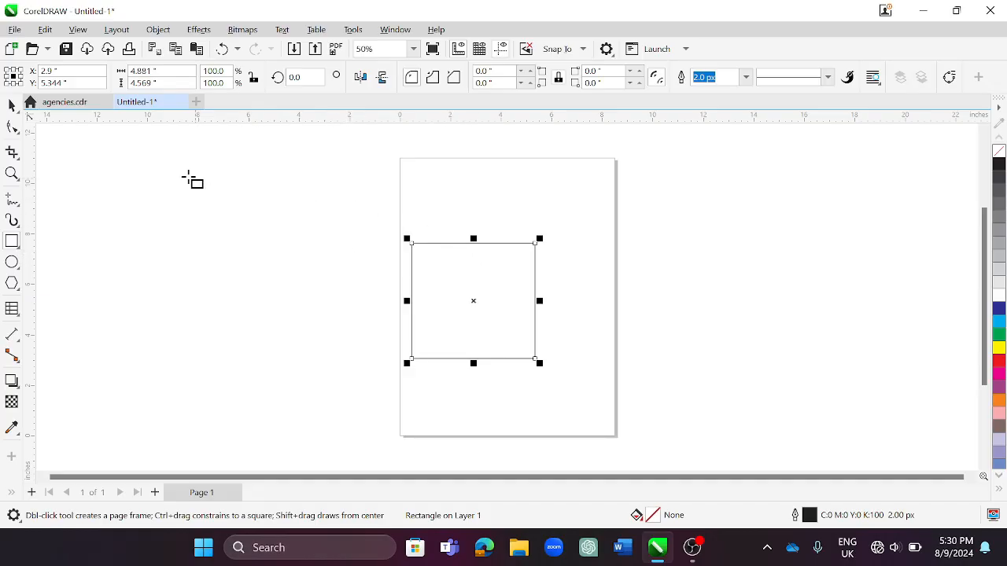
click(12, 105)
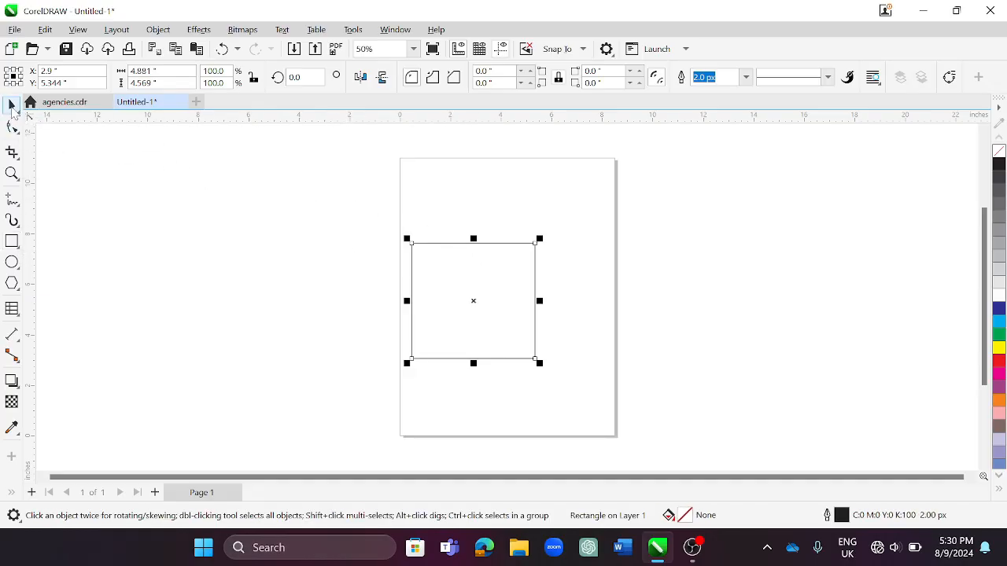
click(497, 284)
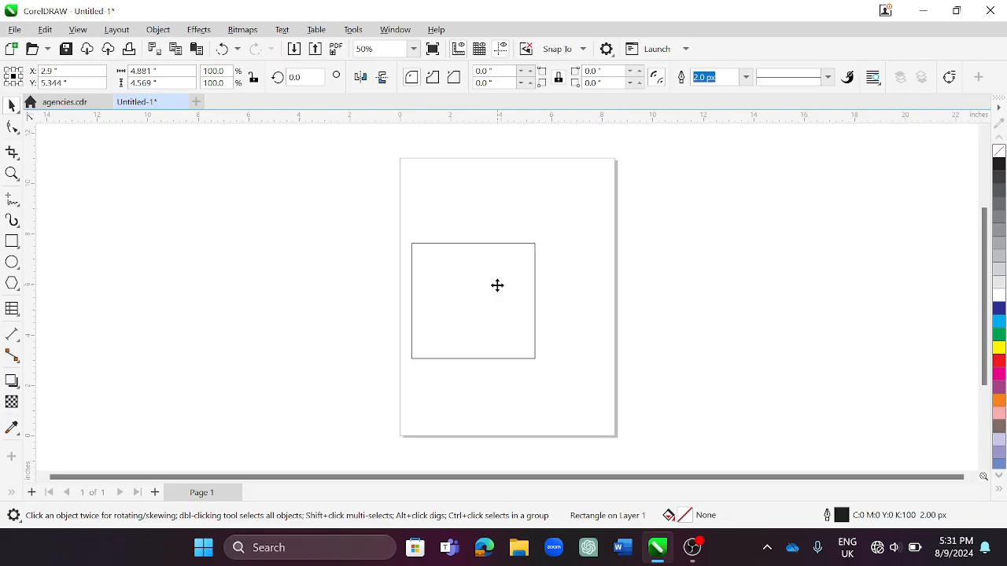
drag(497, 284, 539, 290)
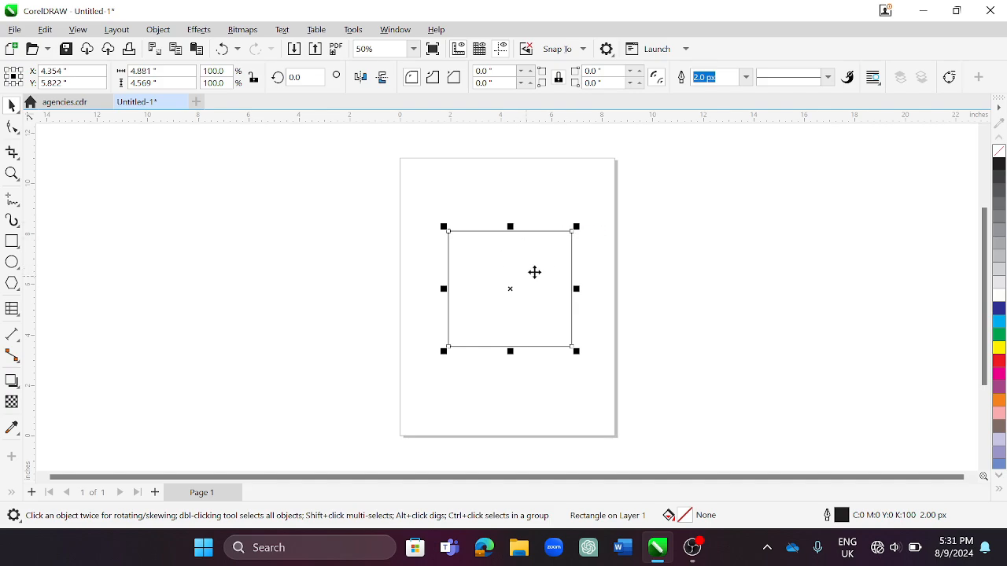
Rotate the rectangle about 23 degrees counterclockwise and skew it horizontally to the right until its sides are nearly vertical
click(535, 270)
click(530, 274)
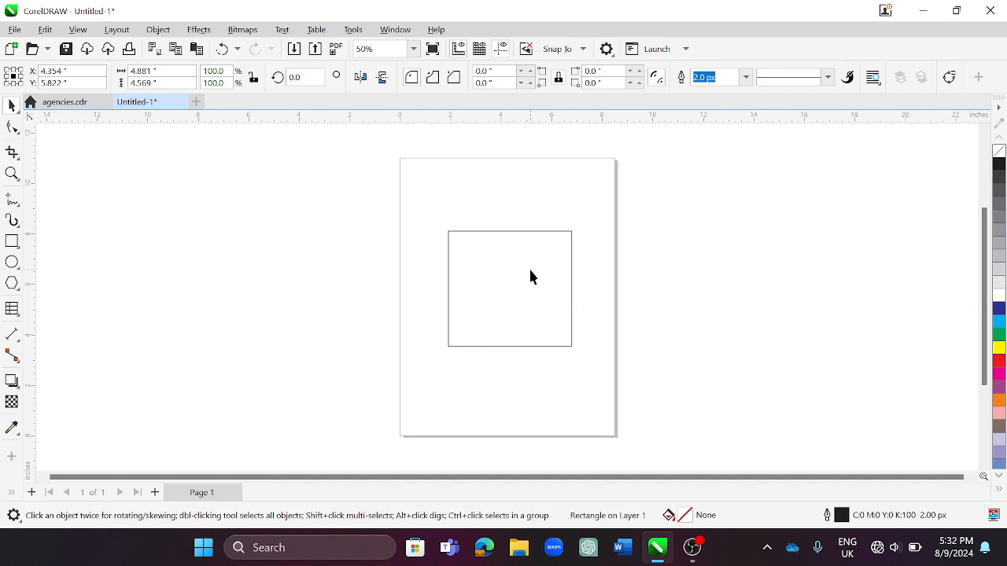
click(530, 271)
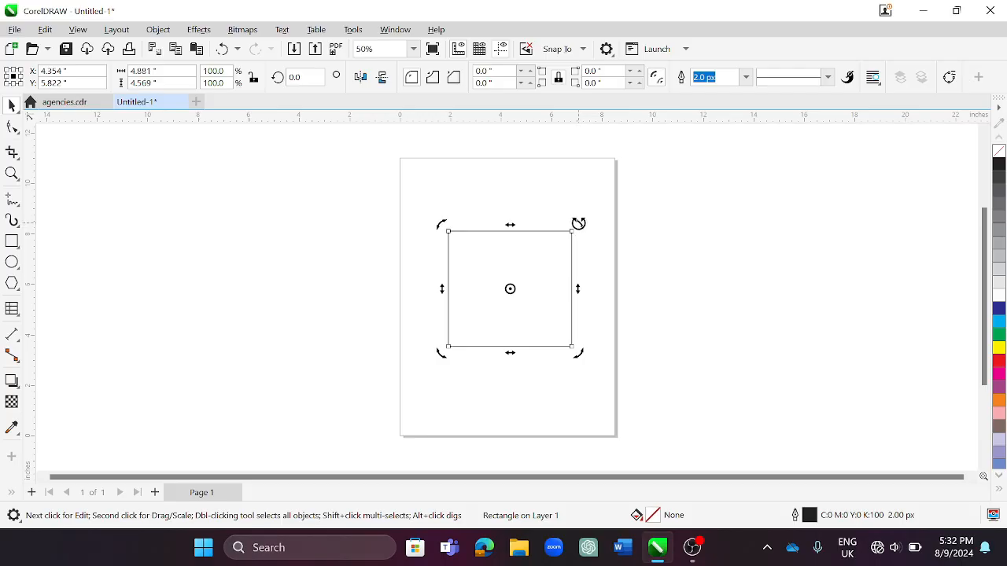
drag(578, 224, 557, 187)
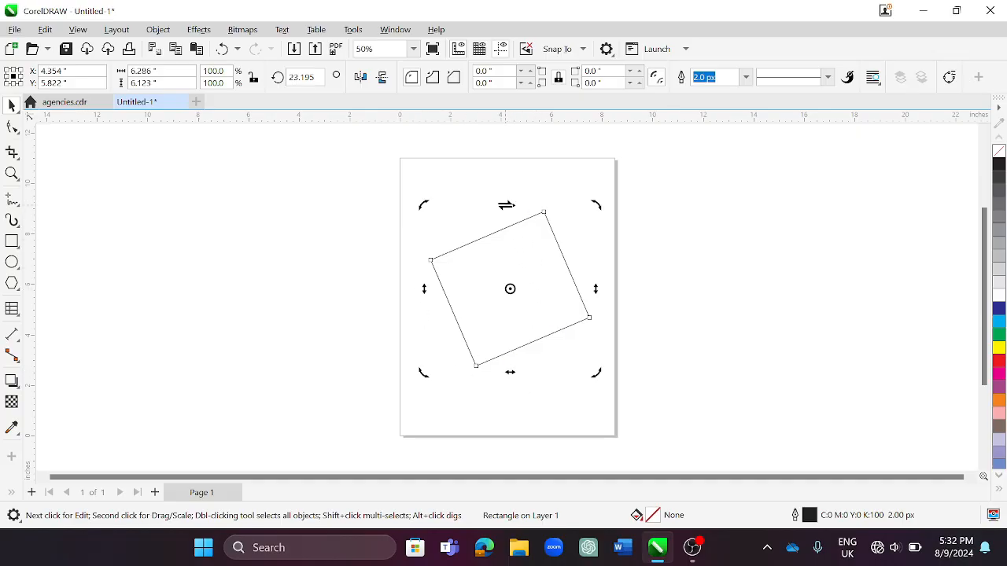
drag(508, 206, 577, 252)
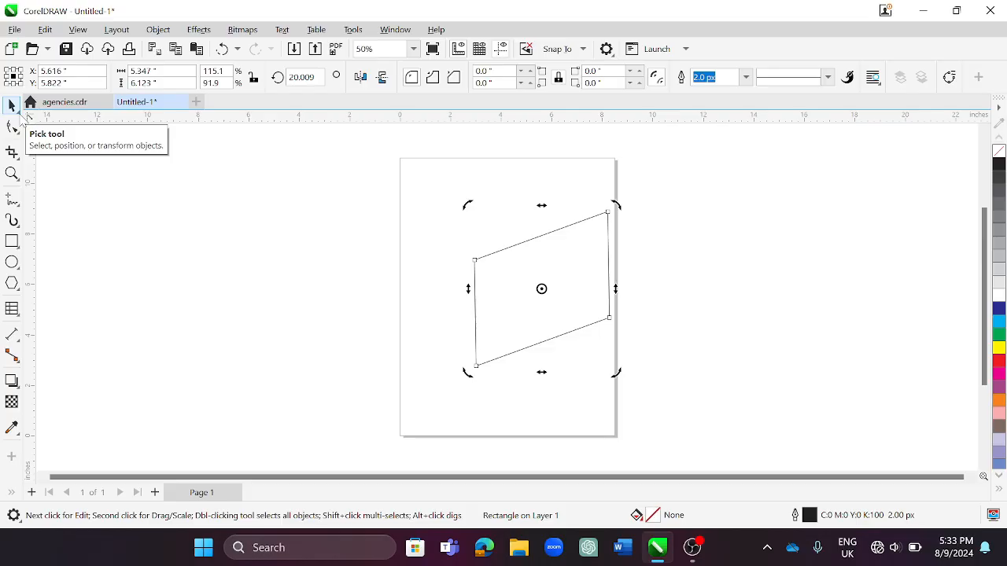
Move the skewed shape with the Freehand Pick tool over the page's left edge, and return to the Pick tool
click(25, 116)
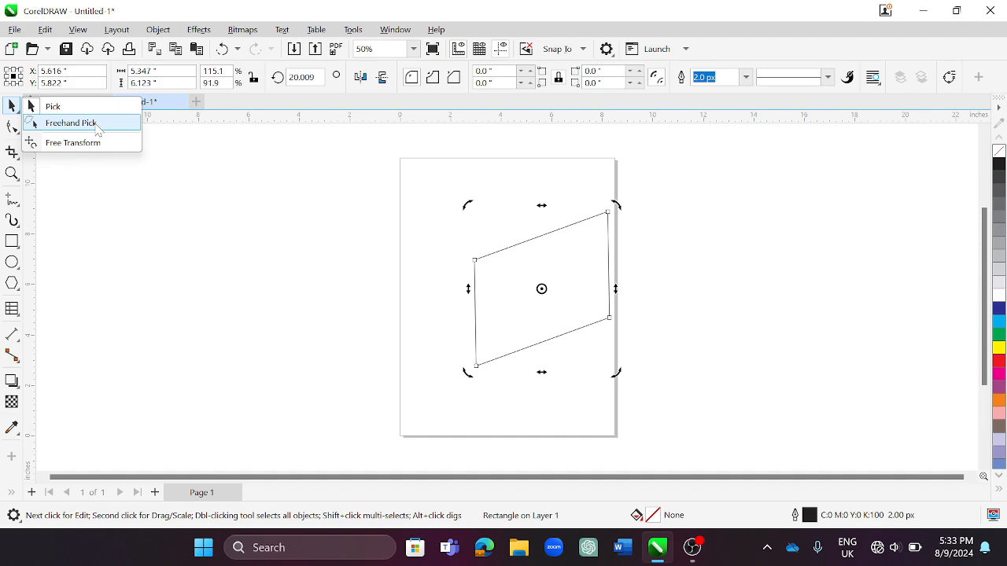
click(71, 123)
mouse_move(566, 294)
mouse_down()
mouse_move(470, 287)
mouse_move(385, 344)
mouse_move(492, 253)
mouse_move(668, 309)
mouse_move(478, 253)
mouse_move(532, 346)
mouse_move(561, 262)
mouse_move(490, 305)
mouse_move(438, 269)
mouse_move(482, 291)
mouse_up()
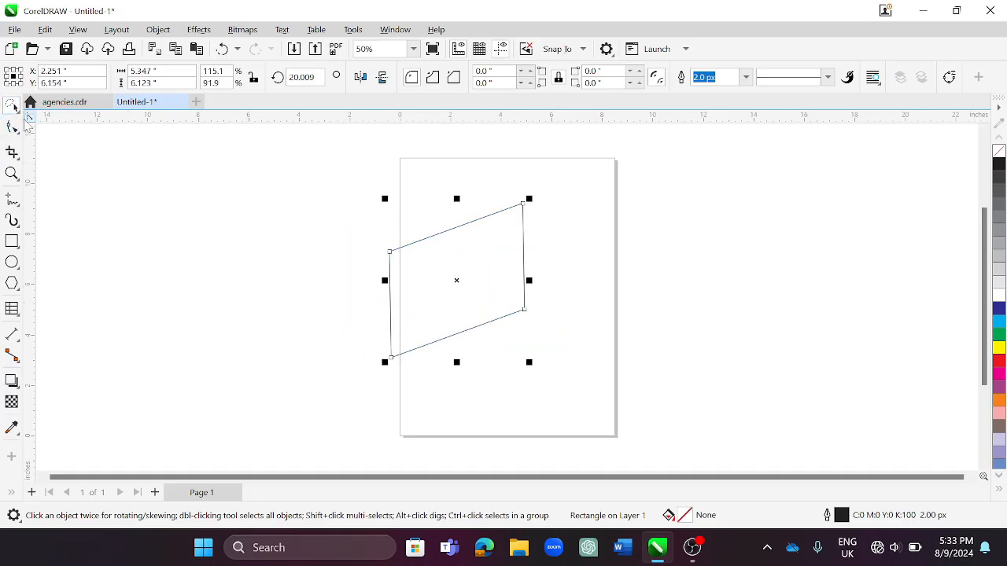
click(16, 109)
click(47, 114)
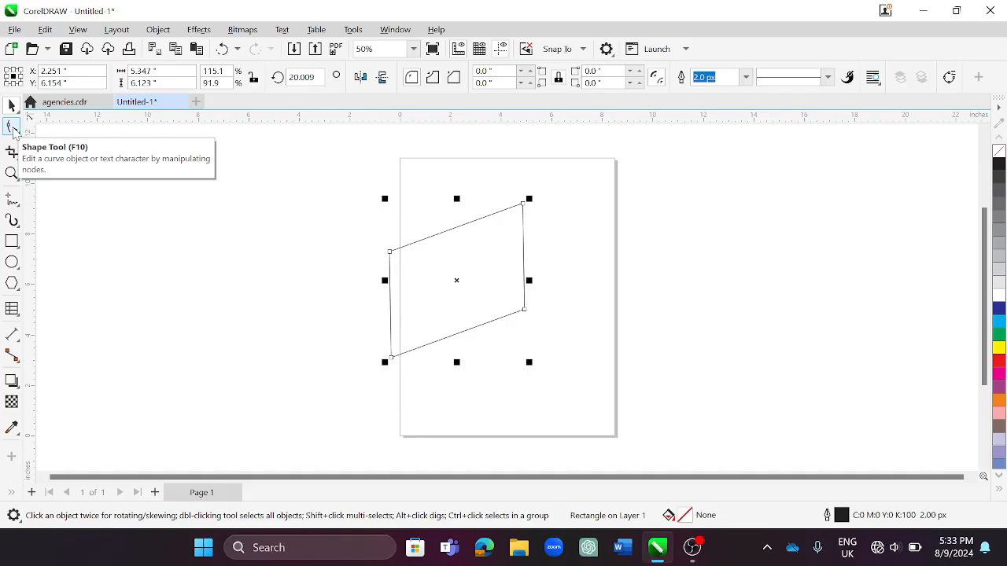
Round all corners of the skewed shape to about 1.06 inches with the Shape tool and move it back to the page's middle
click(11, 127)
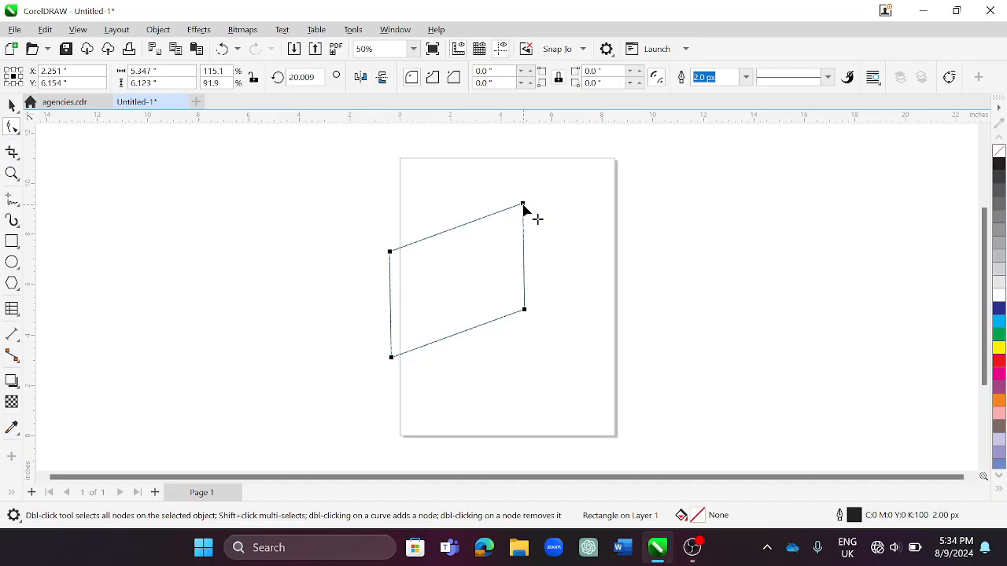
drag(523, 206, 527, 262)
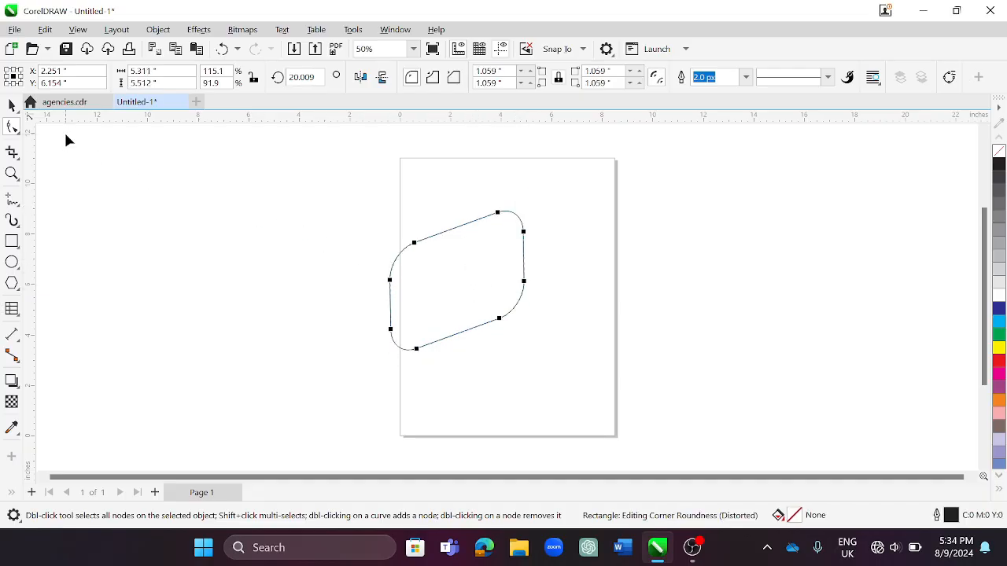
click(11, 105)
drag(488, 271, 532, 285)
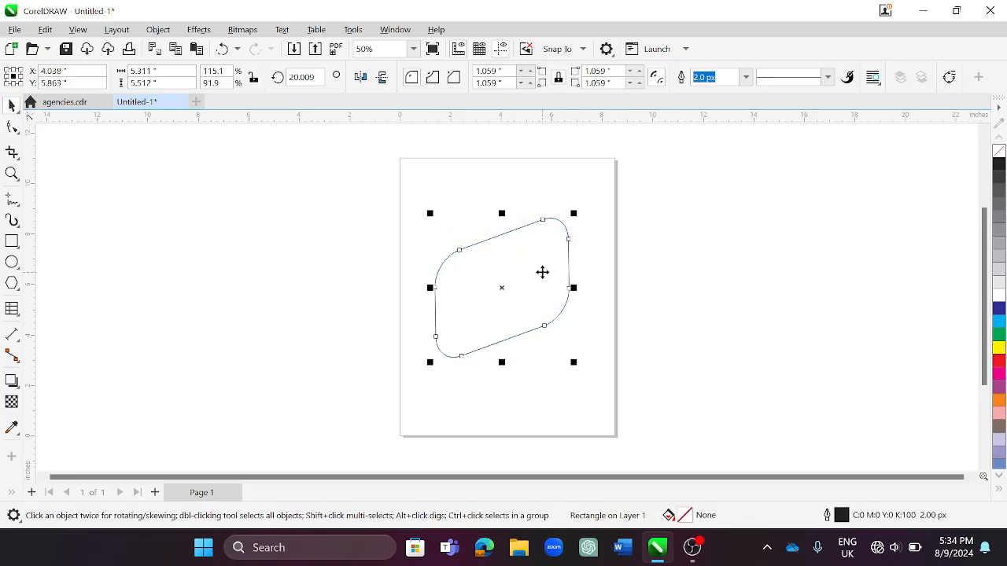
Rotate the rounded shape clockwise to an angle of about 3 degrees and activate the Shape tool
click(542, 271)
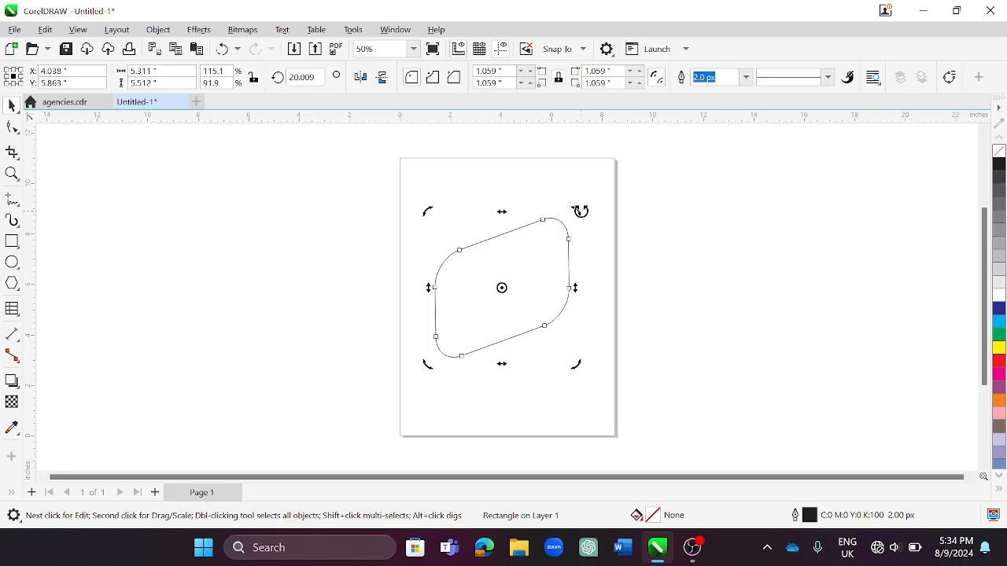
drag(574, 207, 588, 248)
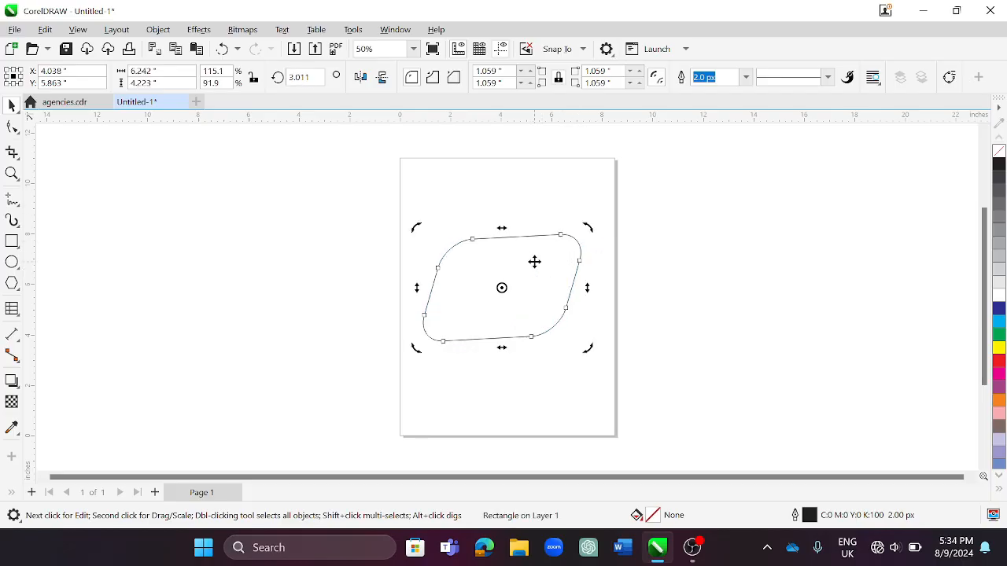
click(19, 134)
click(13, 130)
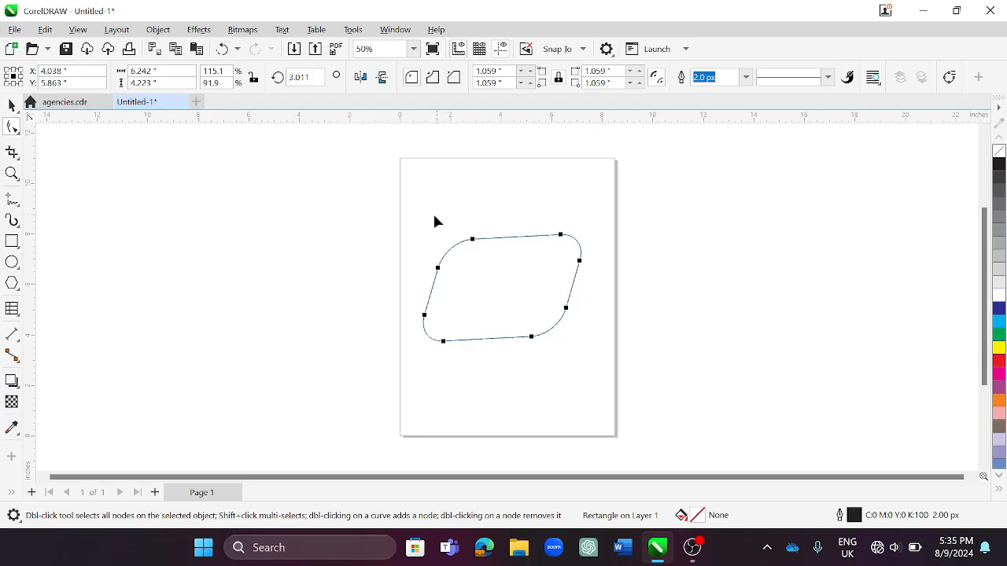
Crop the rounded shape to its right-hand part using a crop area about 3.95 by 5.11 inches
click(12, 152)
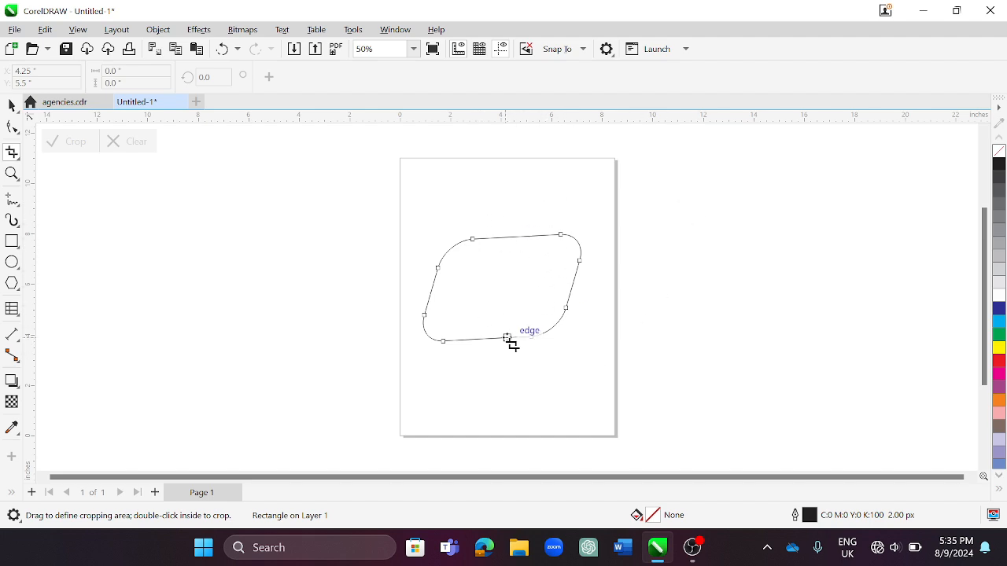
drag(498, 223, 597, 352)
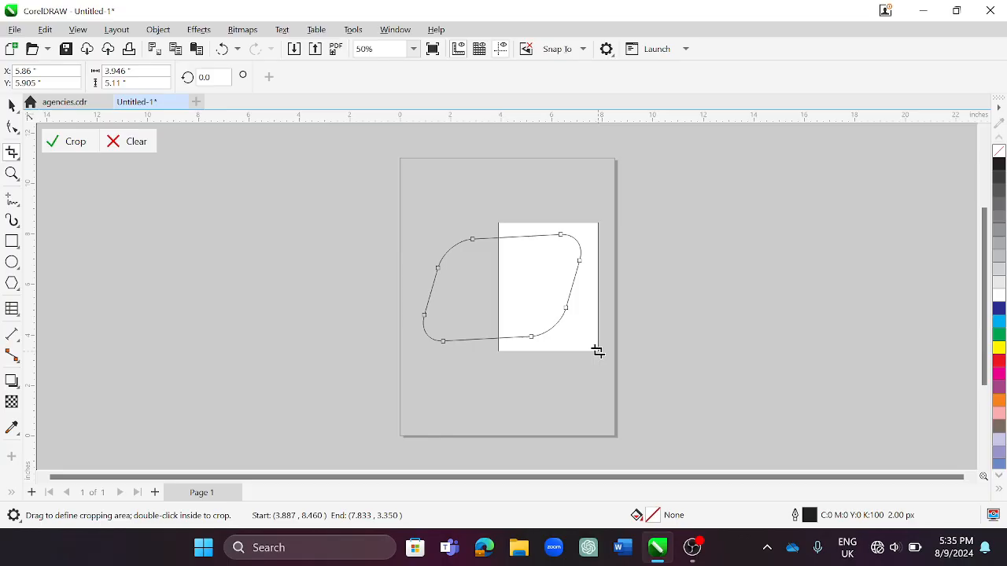
drag(597, 352, 598, 353)
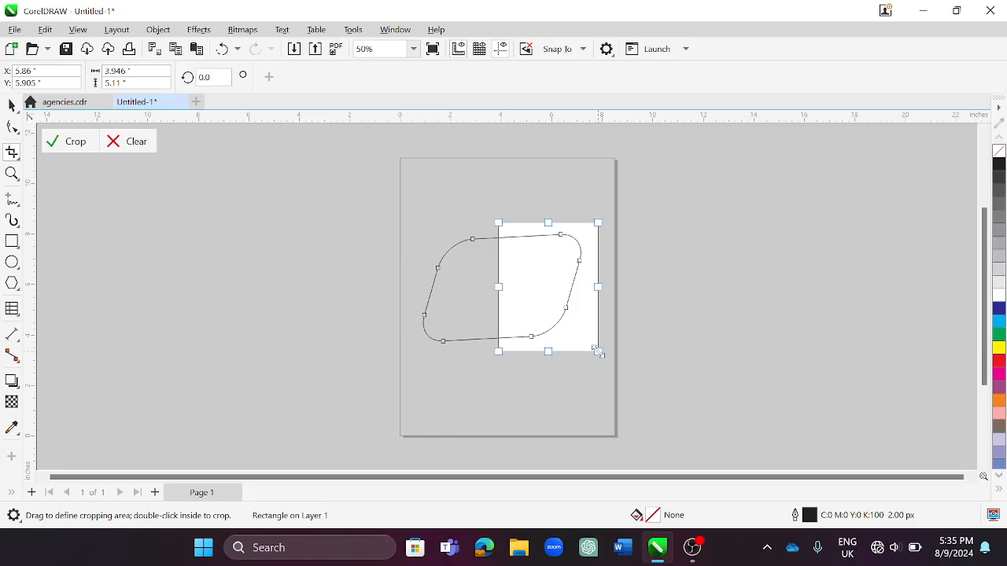
double_click(553, 276)
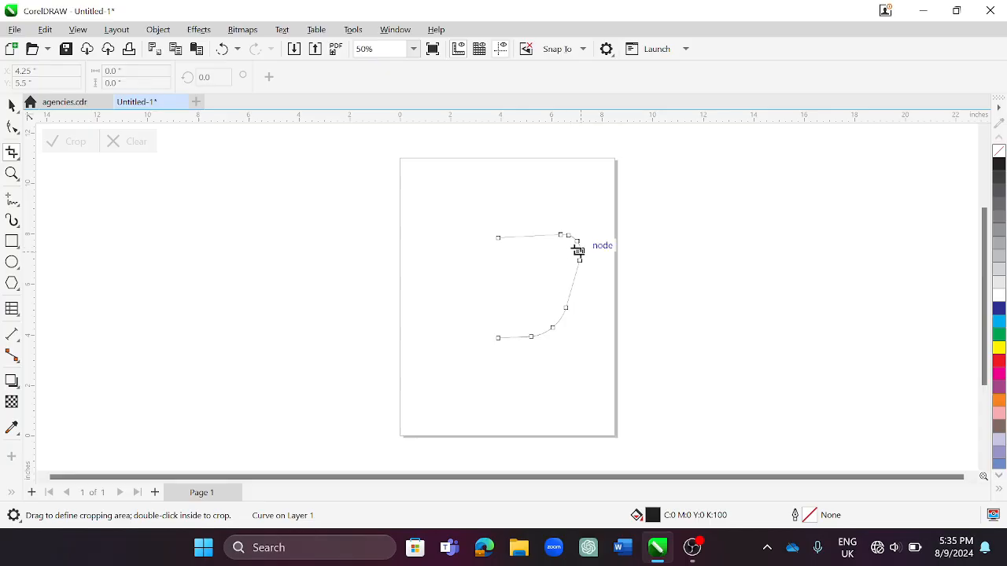
Move the cropped piece down and to the left, and undo both the move and the crop
click(11, 105)
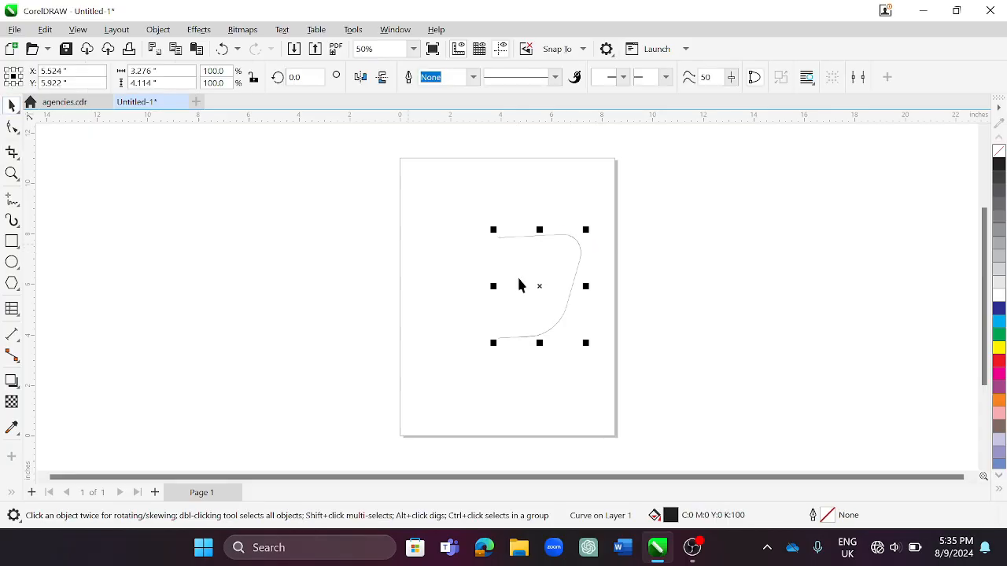
drag(521, 287, 512, 331)
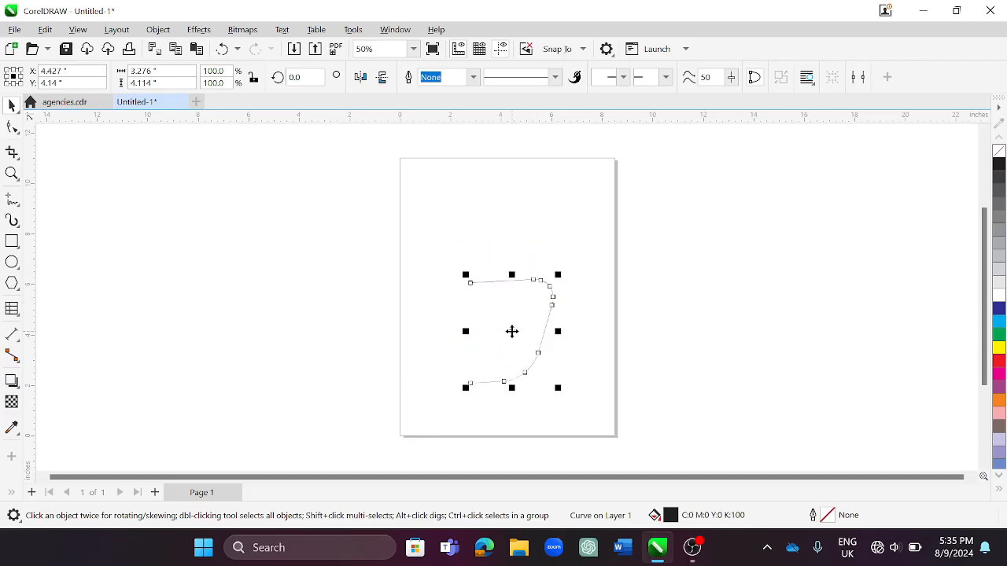
key(ctrl+z)
key(ctrl+z)
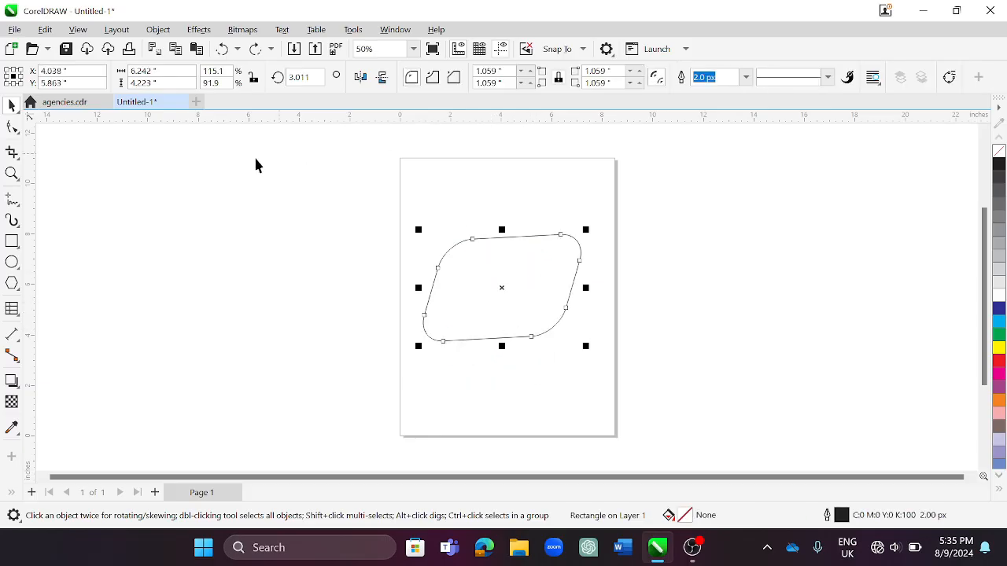
Examine the shape's upper-right rounded corner at increasing magnification with the Zoom tool, and return to a view of the whole shape
click(18, 156)
click(19, 163)
click(12, 174)
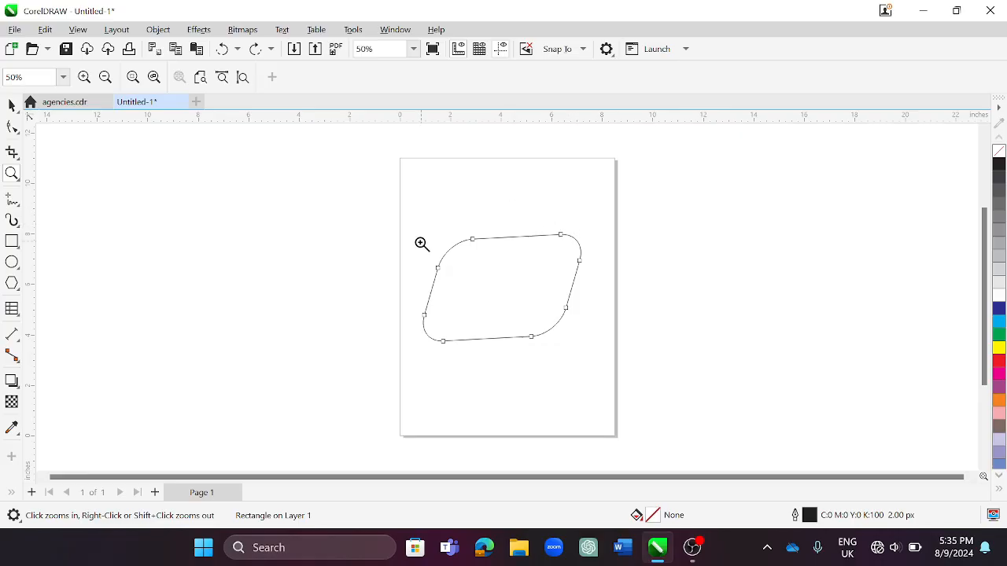
drag(386, 188, 634, 387)
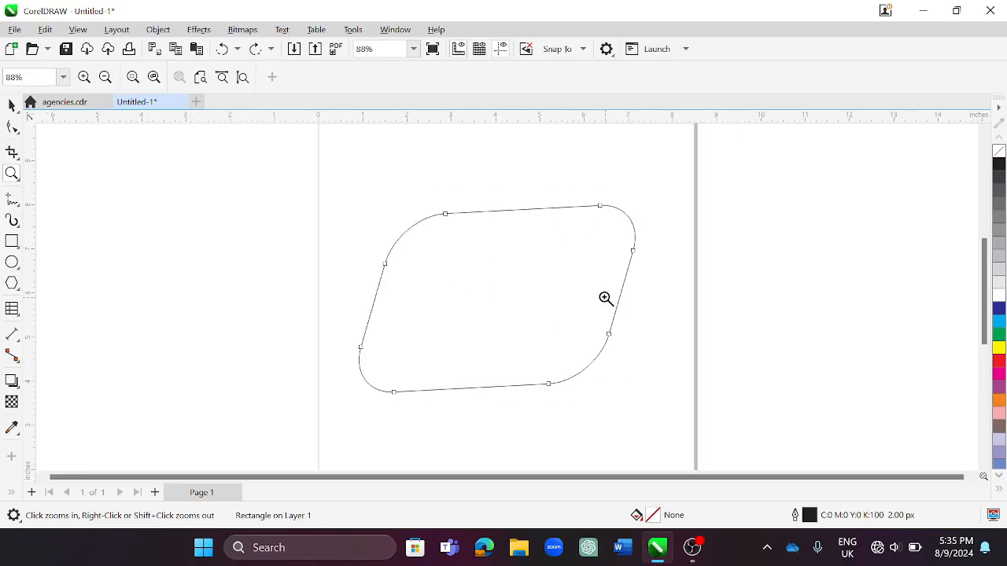
drag(552, 175, 712, 327)
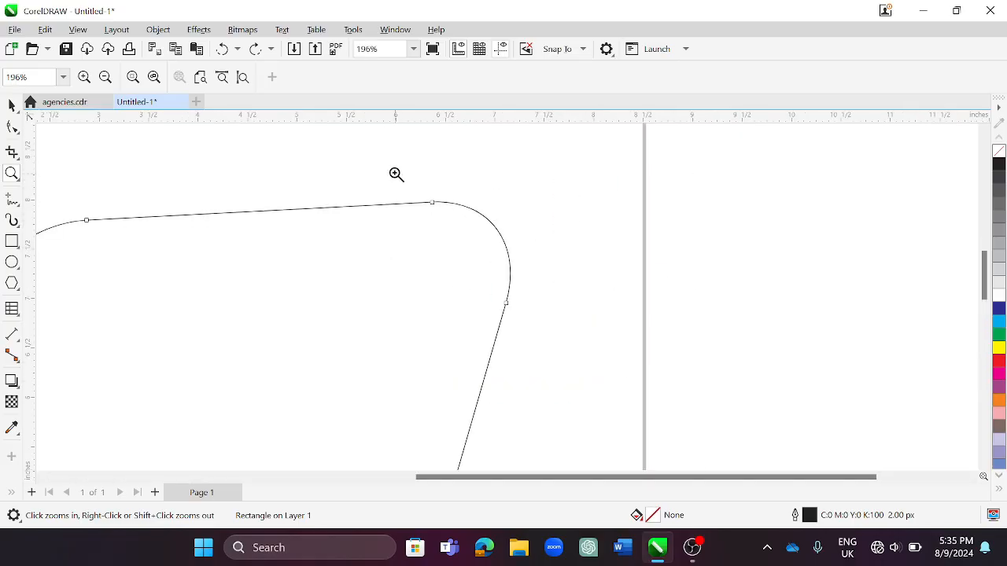
drag(392, 169, 543, 348)
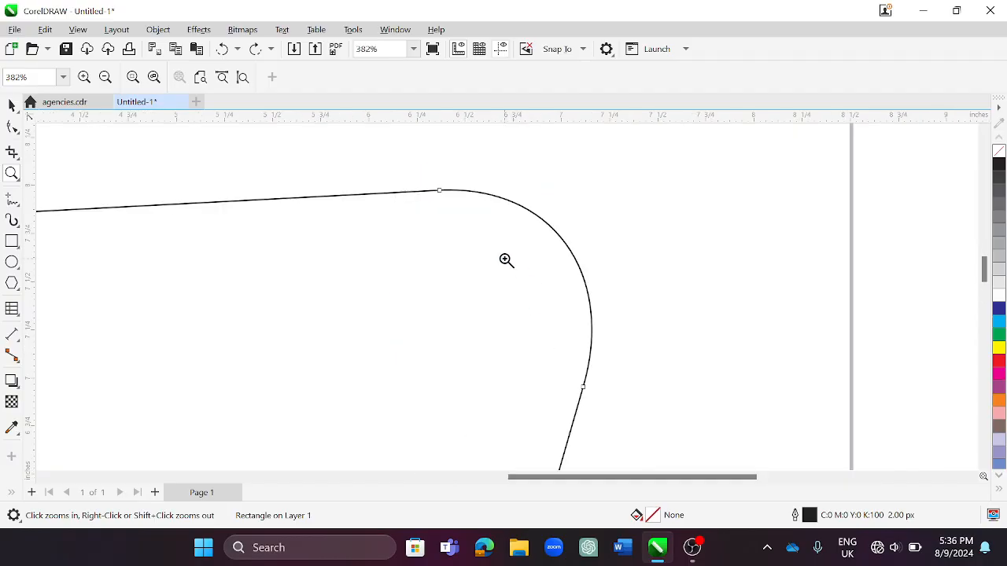
drag(400, 155, 638, 358)
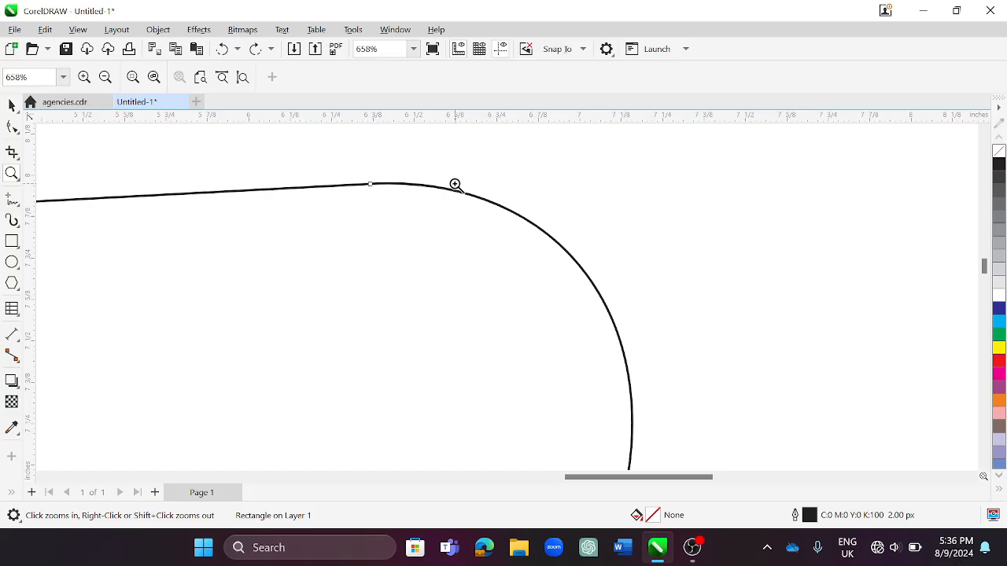
right_click(507, 216)
right_click(508, 215)
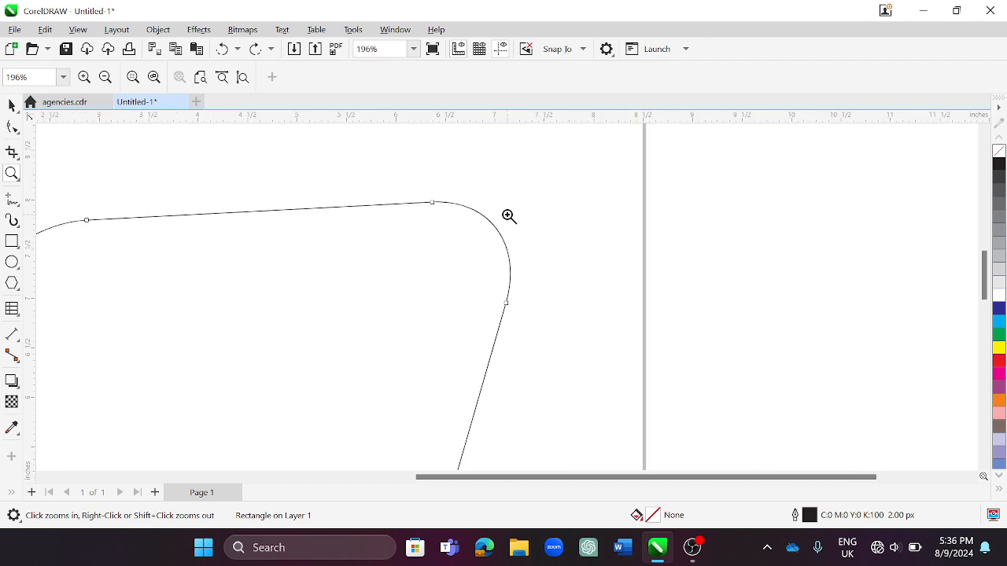
right_click(476, 237)
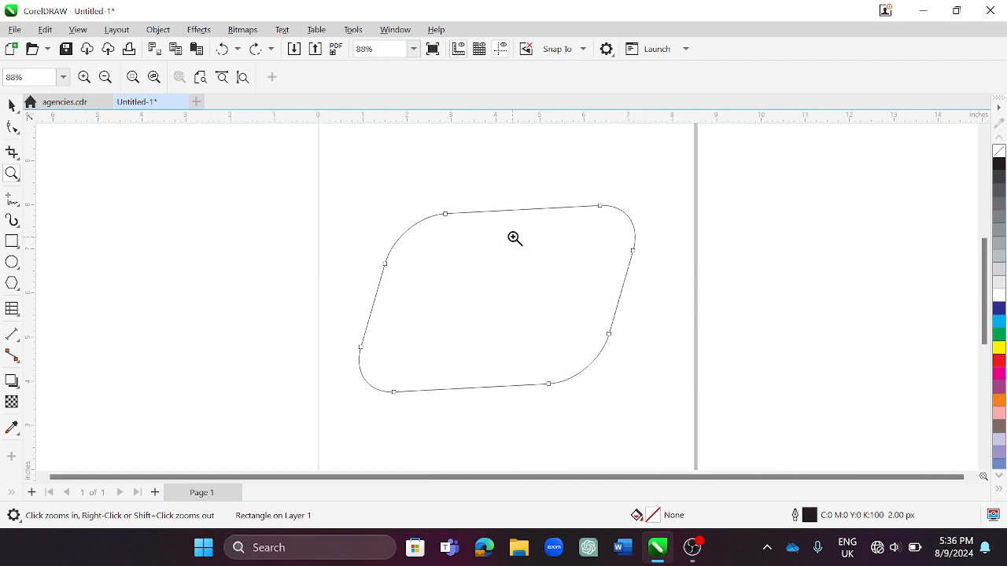
View the rounded shape at 50%, 100% and 201% magnification and return to the 50% view of the whole page
right_click(618, 220)
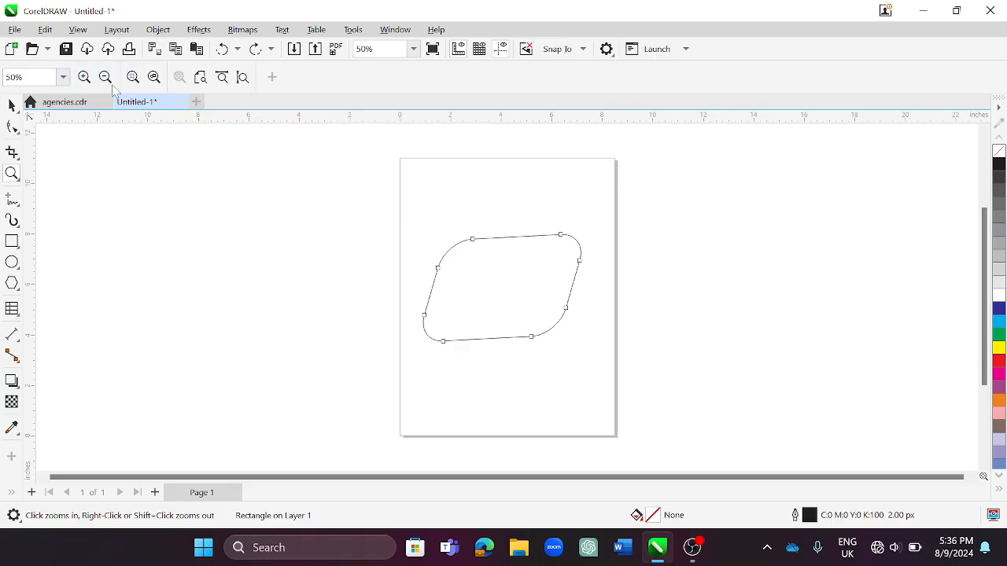
click(85, 78)
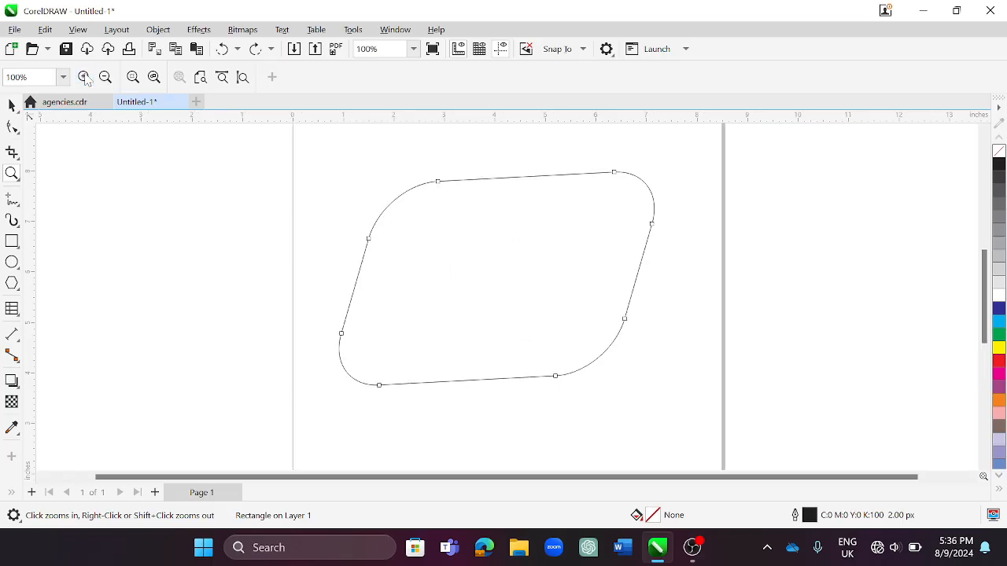
click(85, 78)
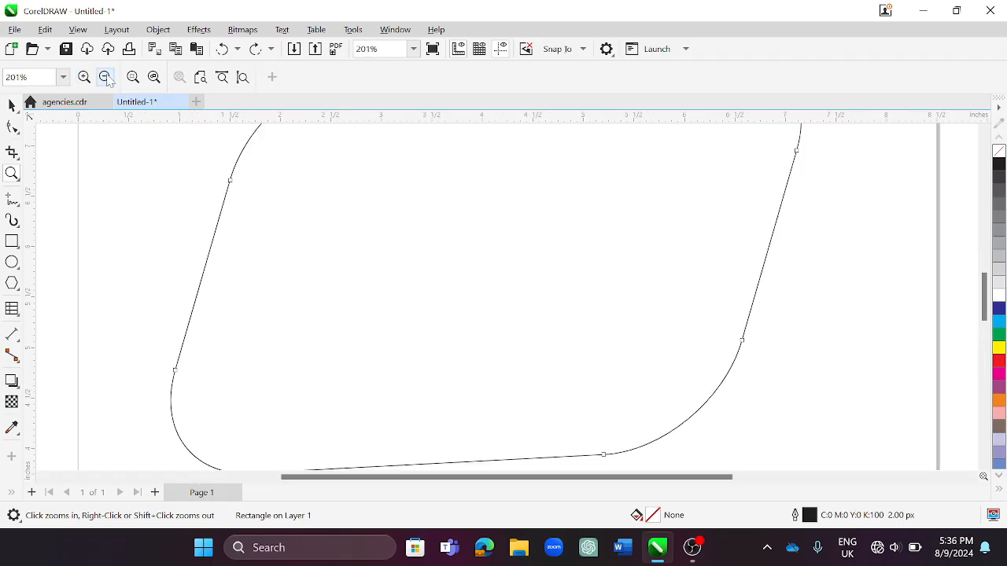
click(106, 78)
click(105, 78)
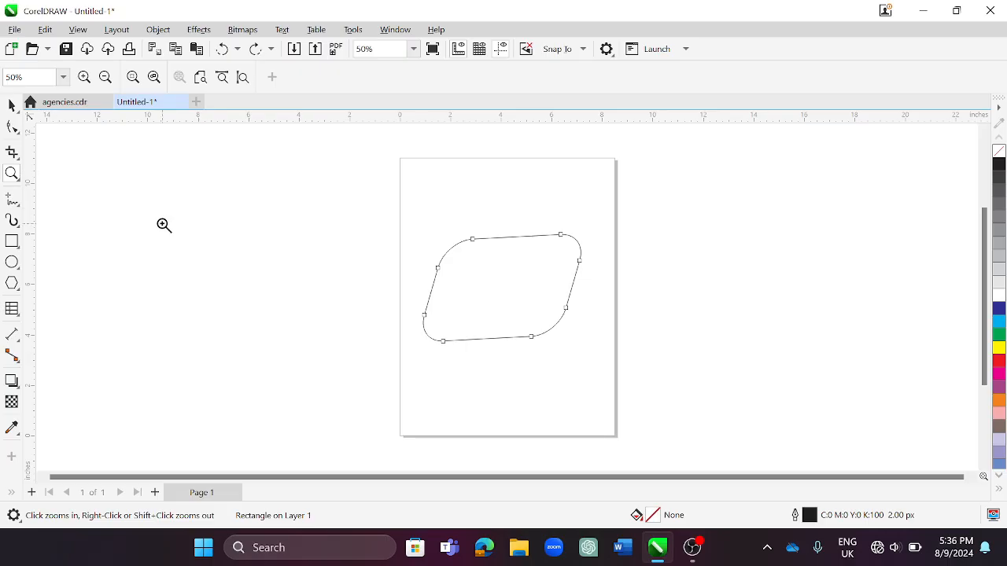
Draw two straight Freehand lines: a sloping one about 5.07 by 2.29 inches beside the page, and a near-horizontal one about 6.48 inches long below it
click(17, 204)
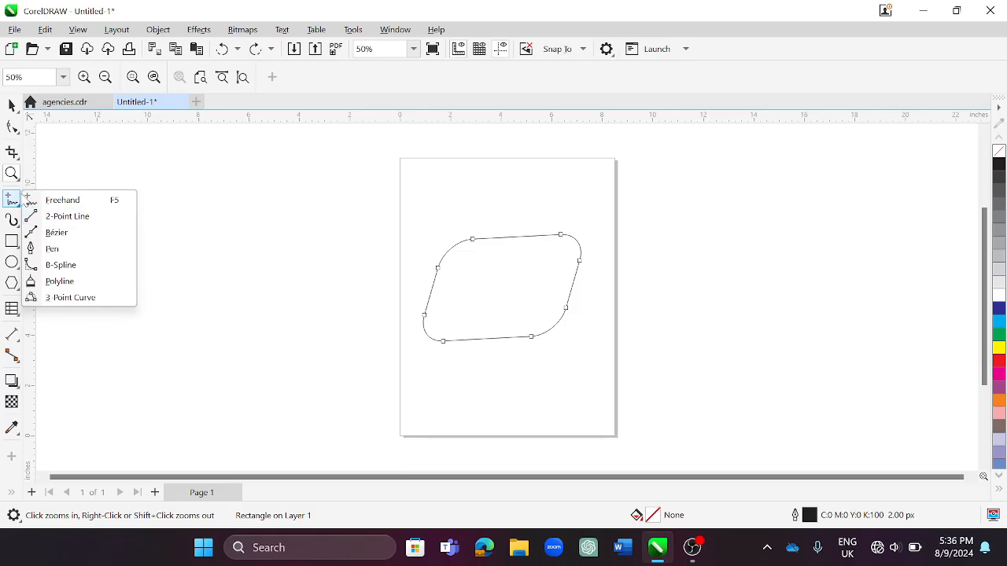
click(68, 200)
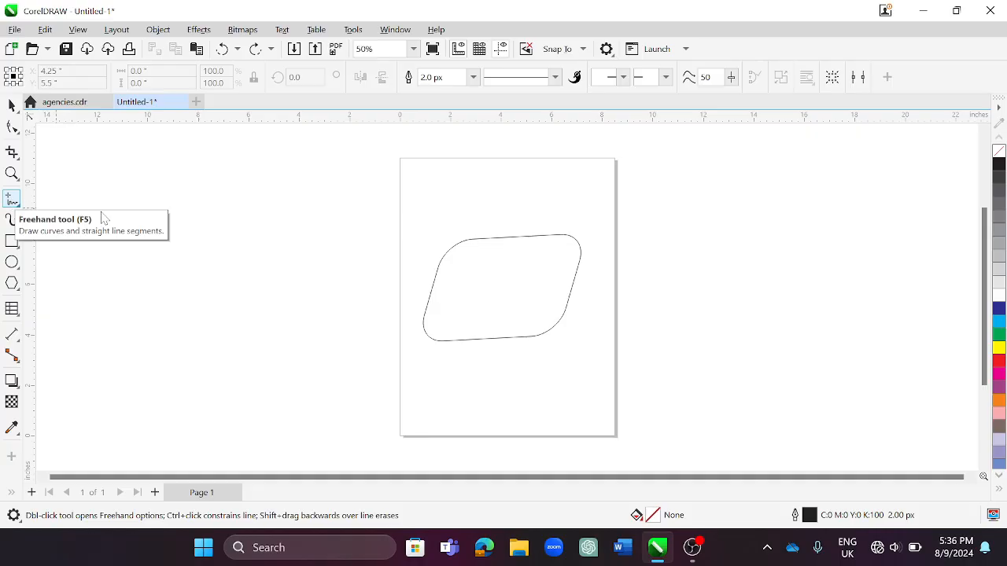
click(221, 331)
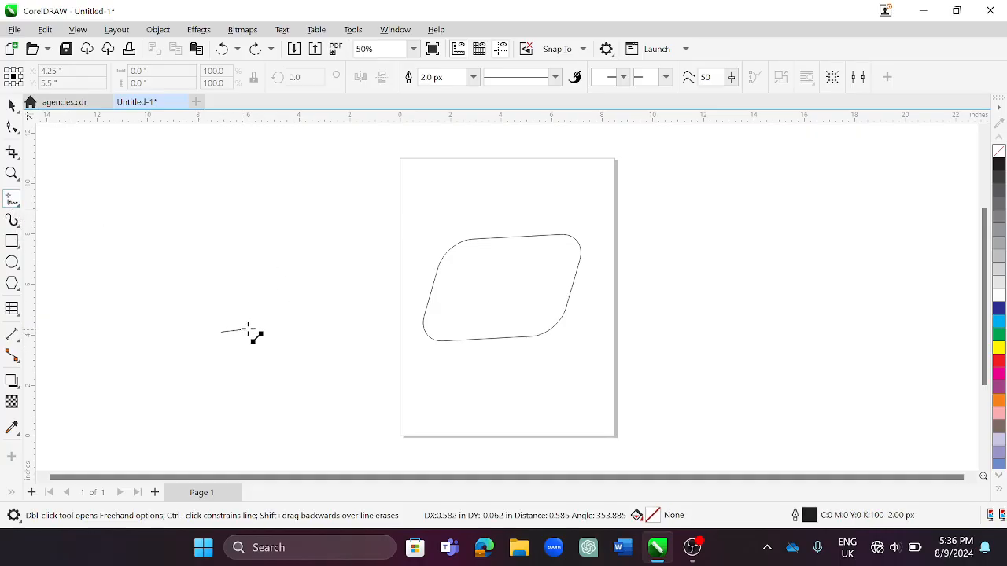
click(348, 274)
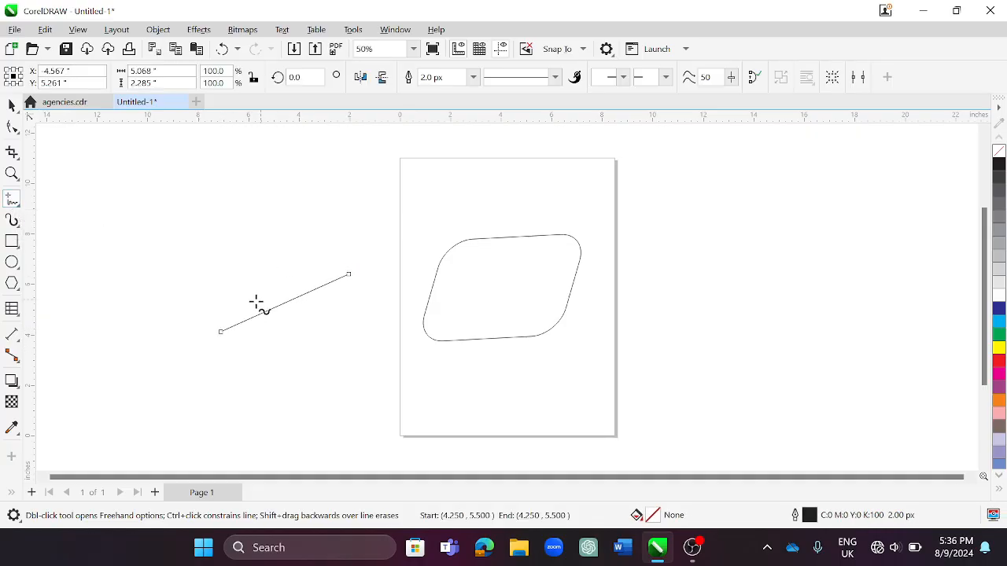
click(290, 380)
click(455, 380)
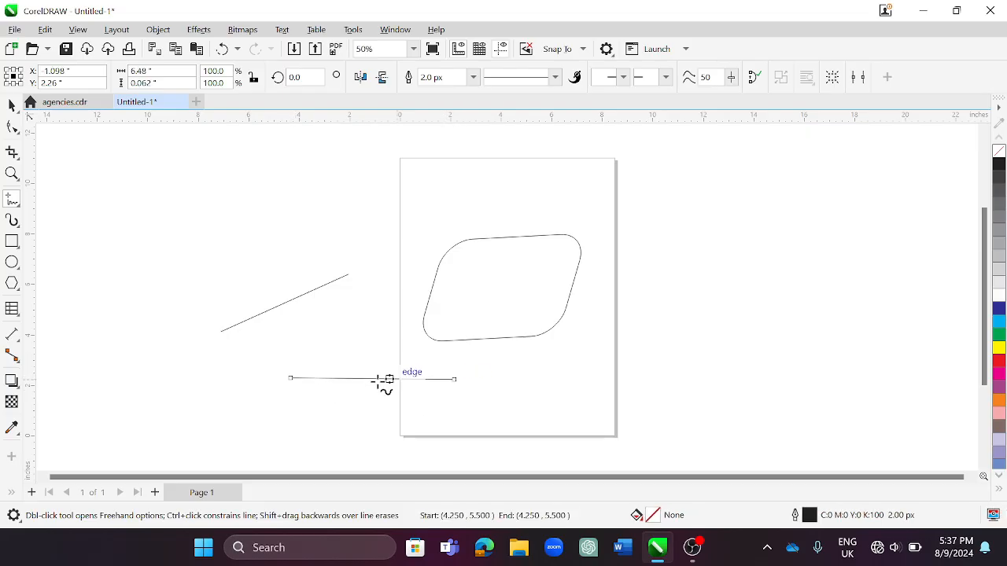
Draw three 2-Point lines: two near-horizontal ones above the existing objects and a vertical one about 4.09 inches long to the right of the page
click(20, 205)
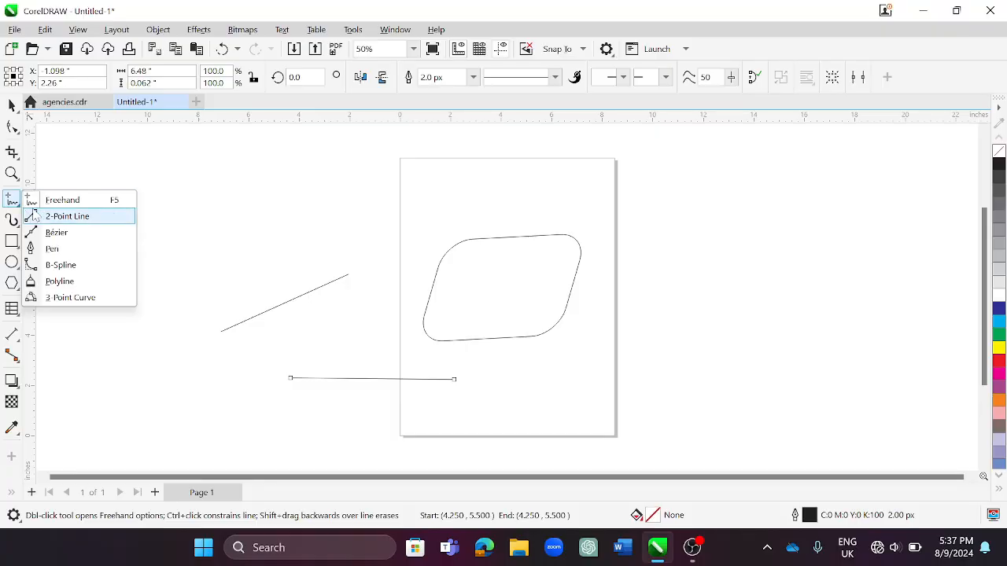
click(85, 221)
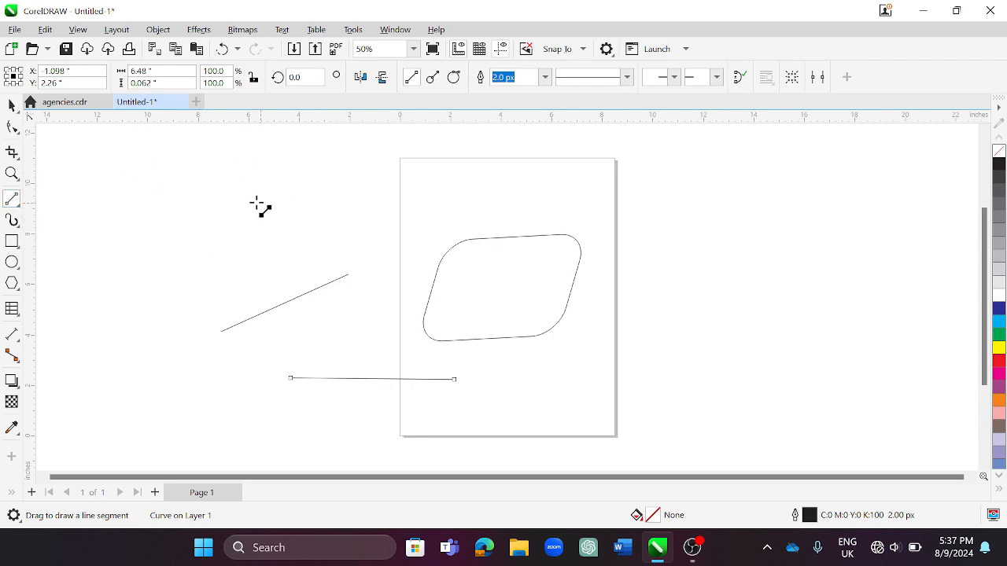
drag(241, 204, 392, 205)
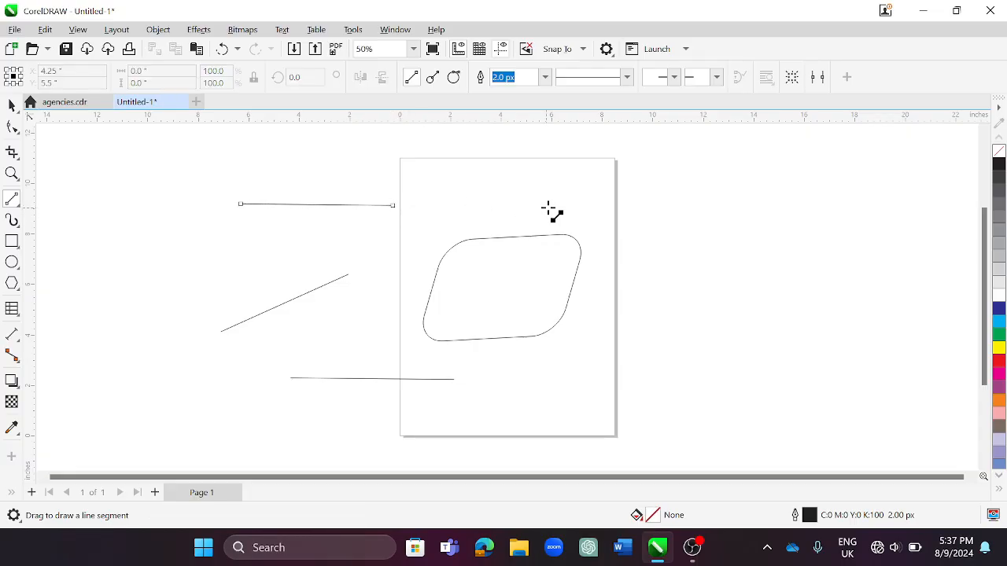
drag(550, 207, 693, 309)
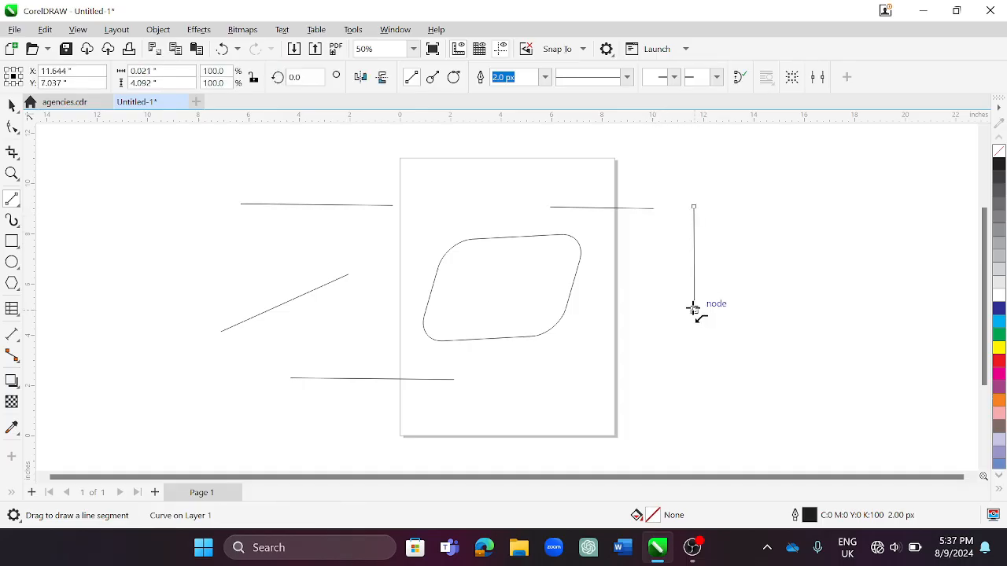
Draw a closed six-node polygon of straight Bézier segments, about 2.89 by 2.8 inches, to the left of the existing lines
click(19, 208)
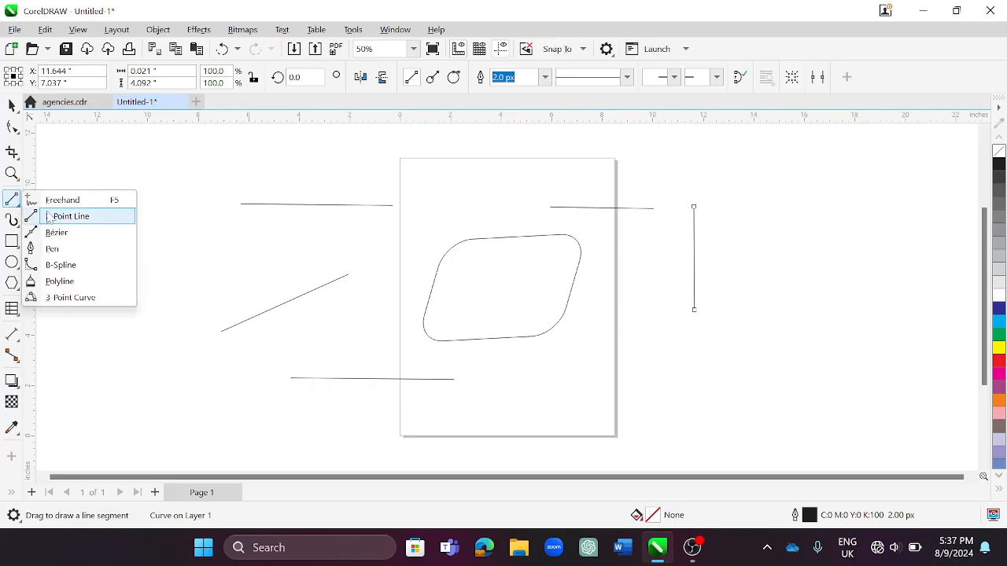
click(57, 234)
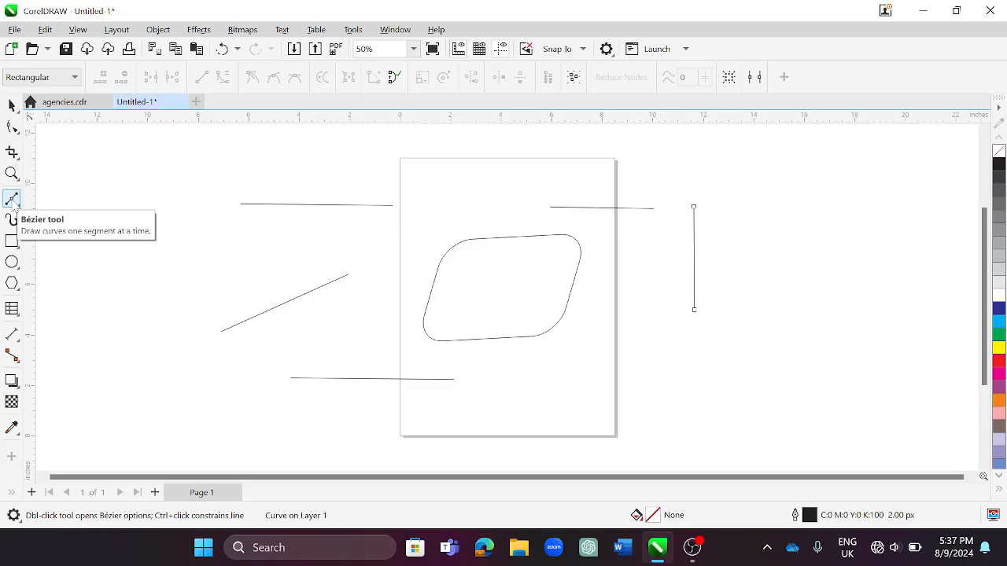
click(138, 307)
click(147, 247)
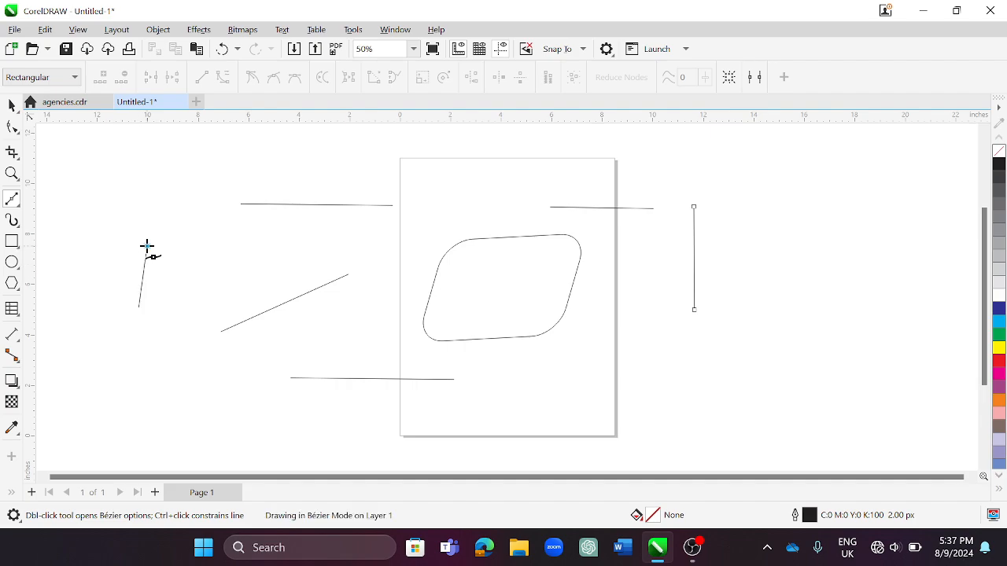
click(195, 237)
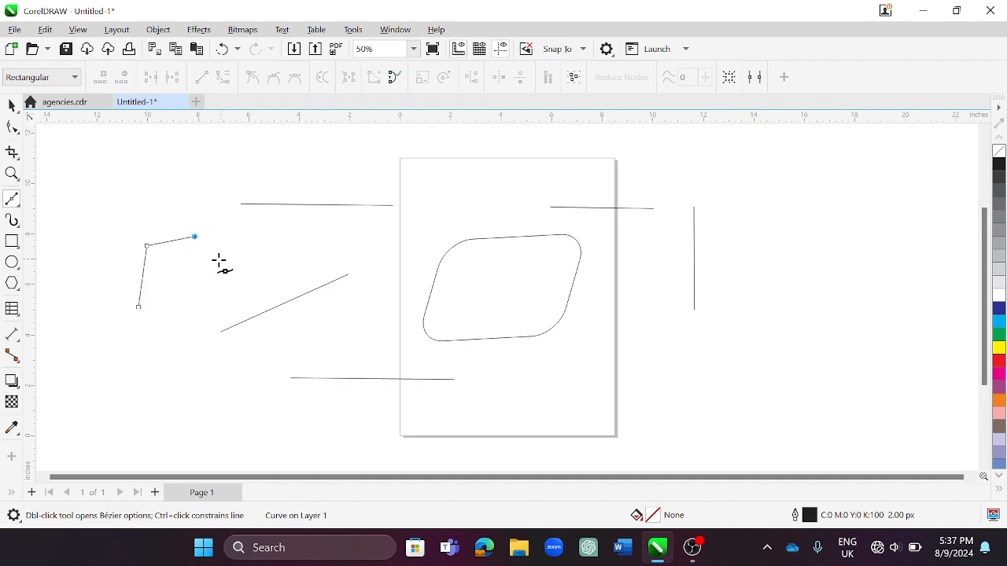
click(210, 262)
click(197, 288)
click(170, 305)
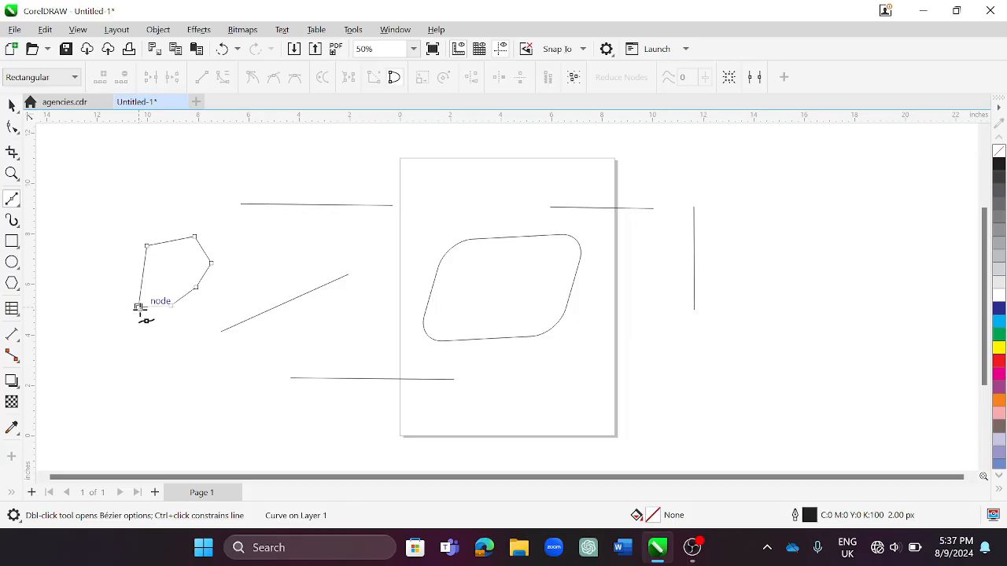
click(138, 308)
Try blue, yellow, red and cyan fills on the closed Bézier polygon, ending with a white fill
click(12, 105)
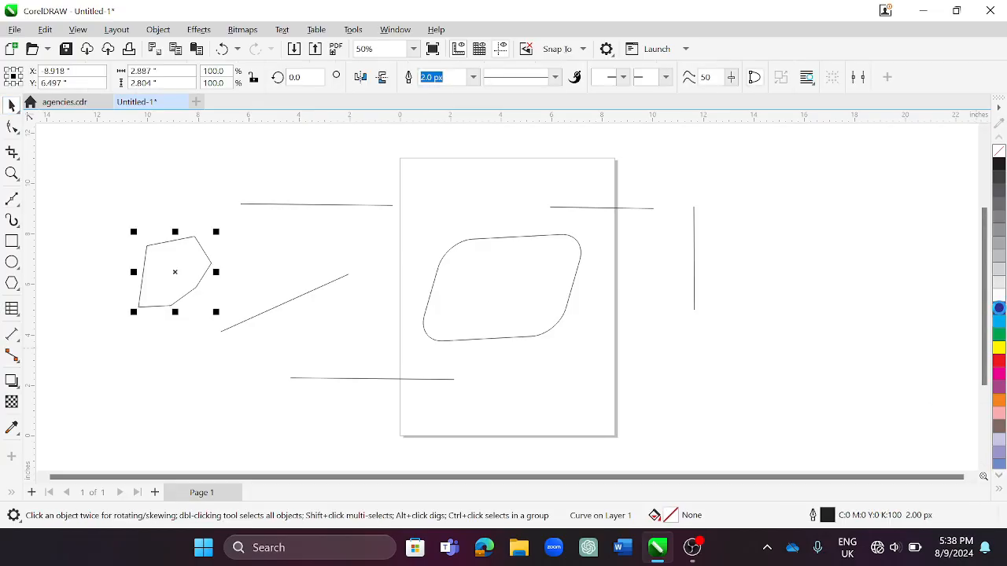
click(999, 311)
click(999, 350)
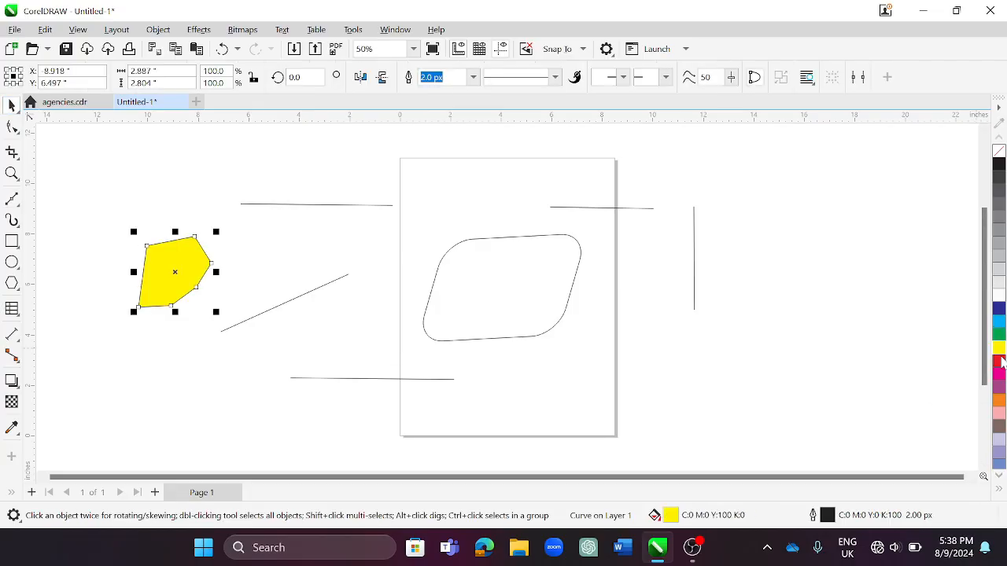
click(998, 361)
click(999, 321)
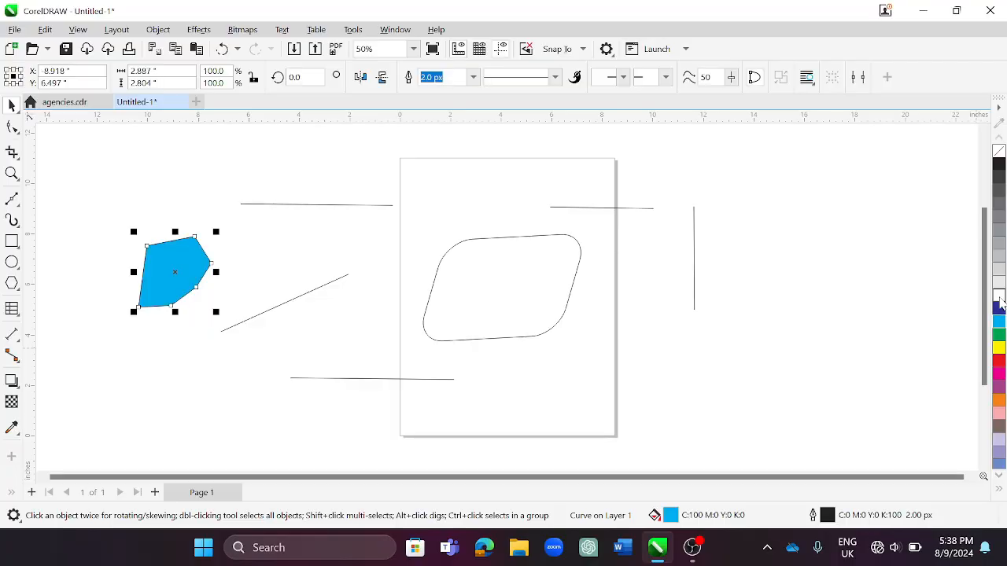
click(999, 297)
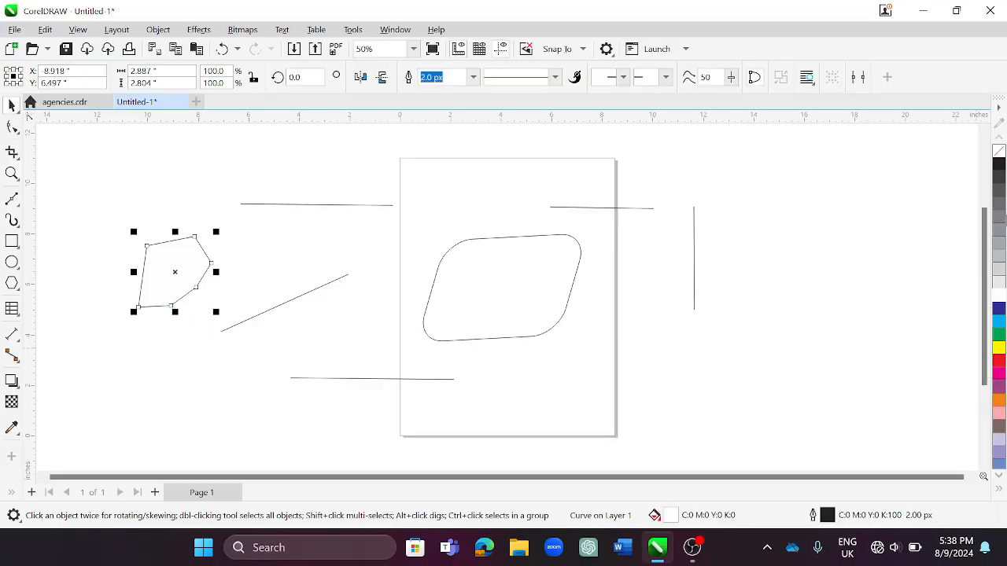
Draw a closed Pen path about 7.44 by 8 inches to the right of the page, with a curved lower edge and straight remaining sides
click(20, 206)
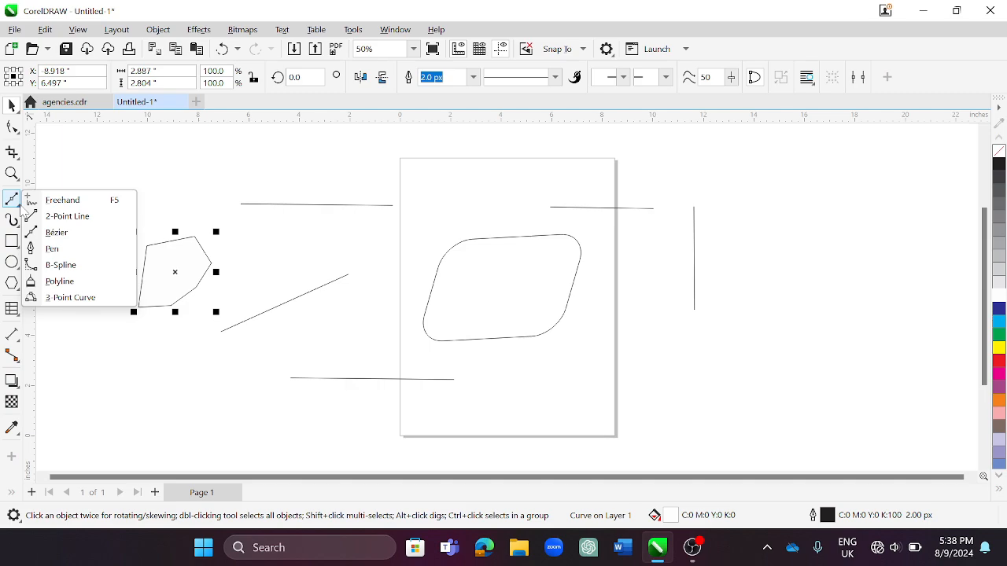
click(52, 249)
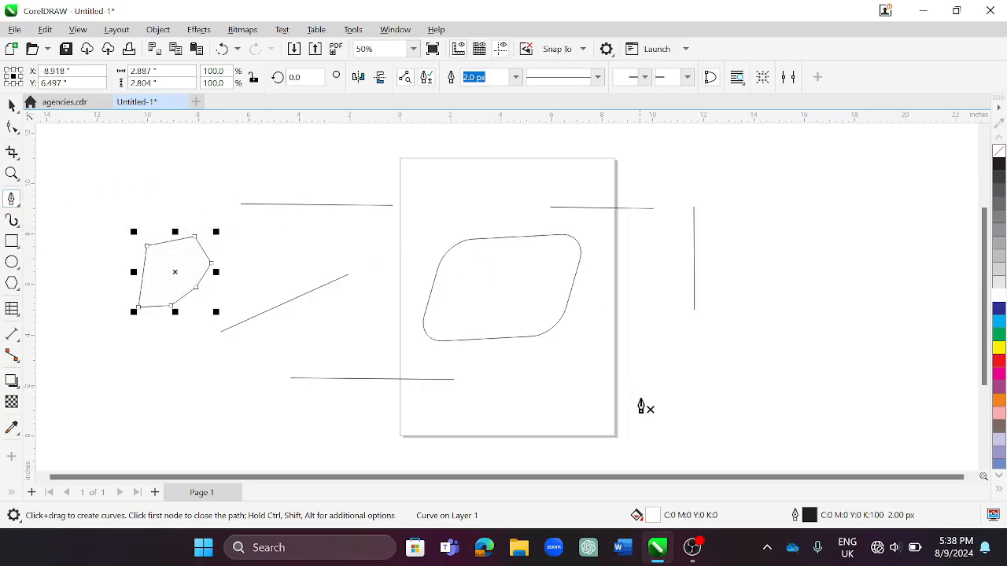
drag(643, 408, 684, 354)
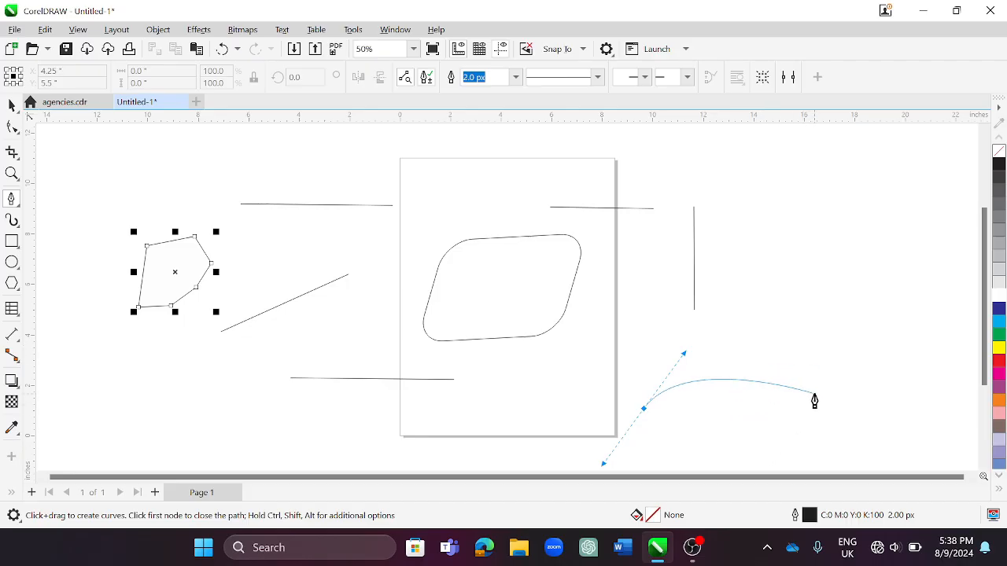
double_click(829, 361)
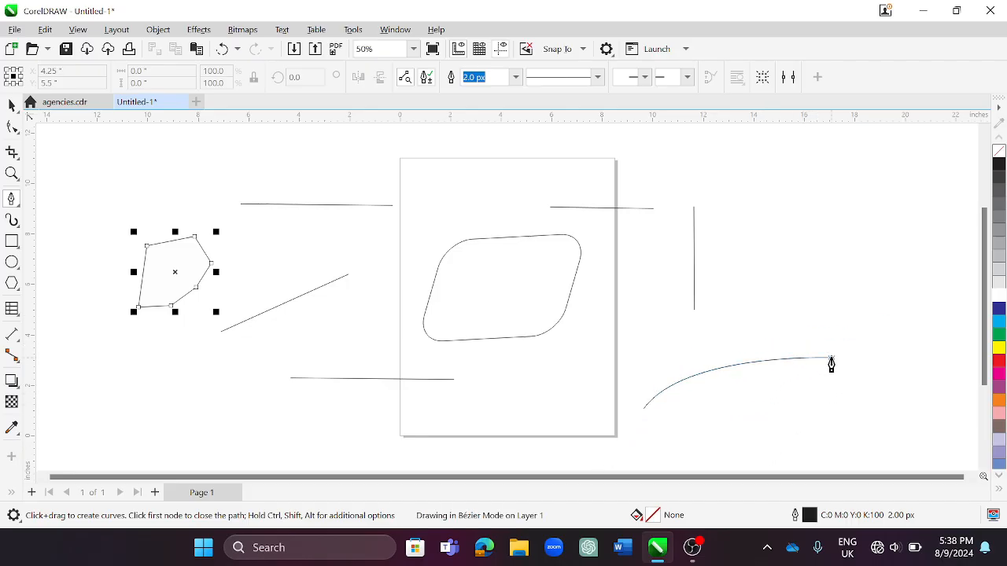
click(832, 357)
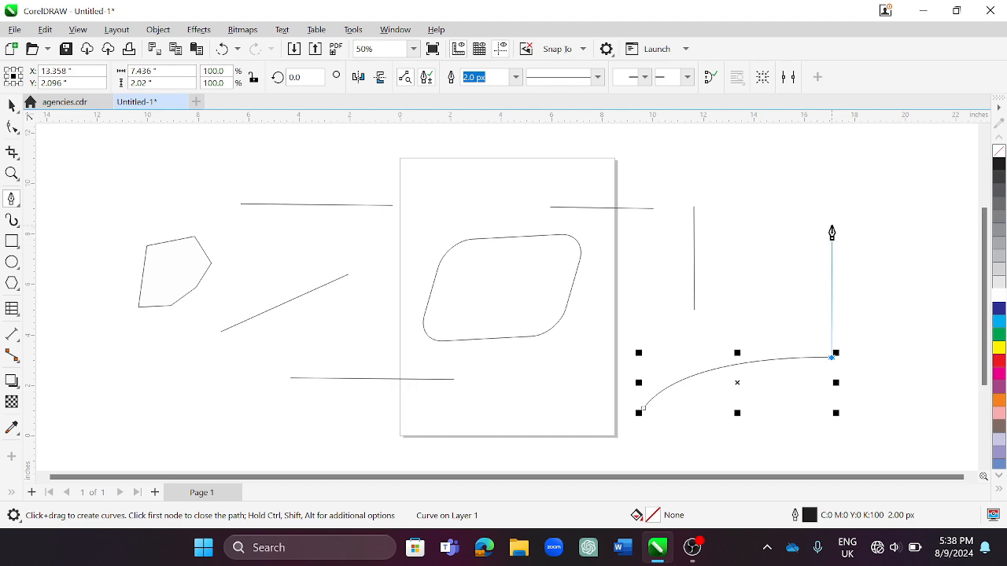
click(831, 225)
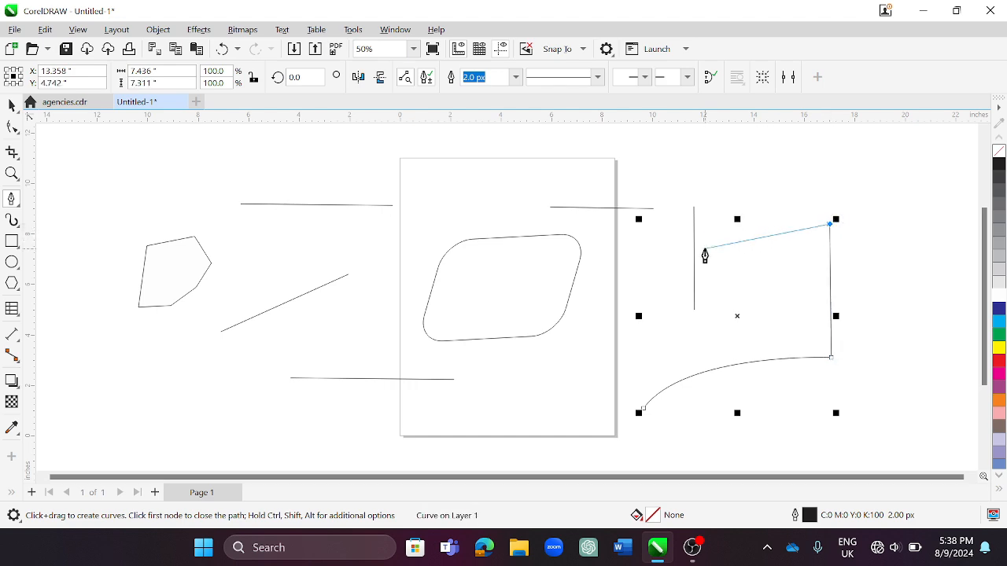
click(706, 207)
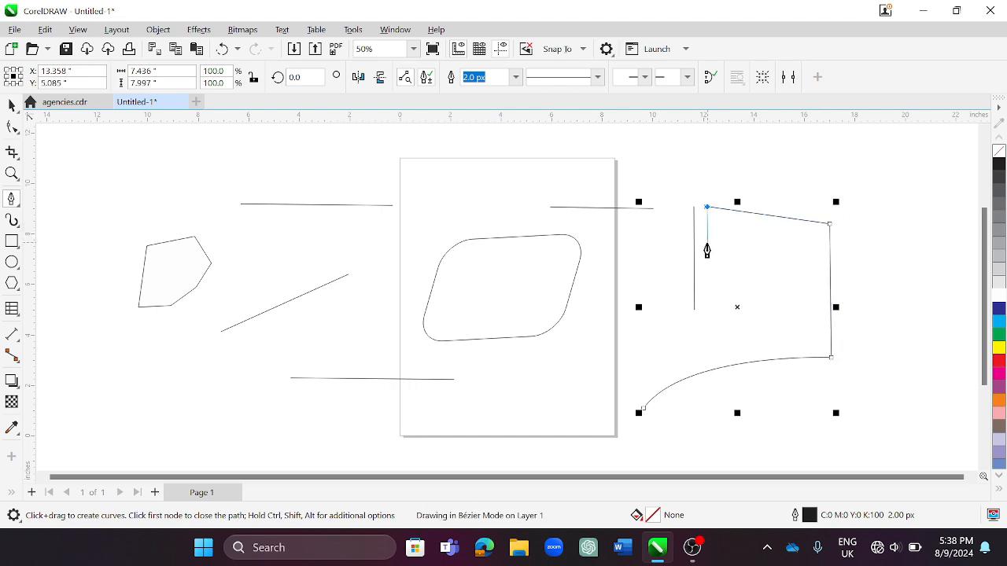
click(641, 410)
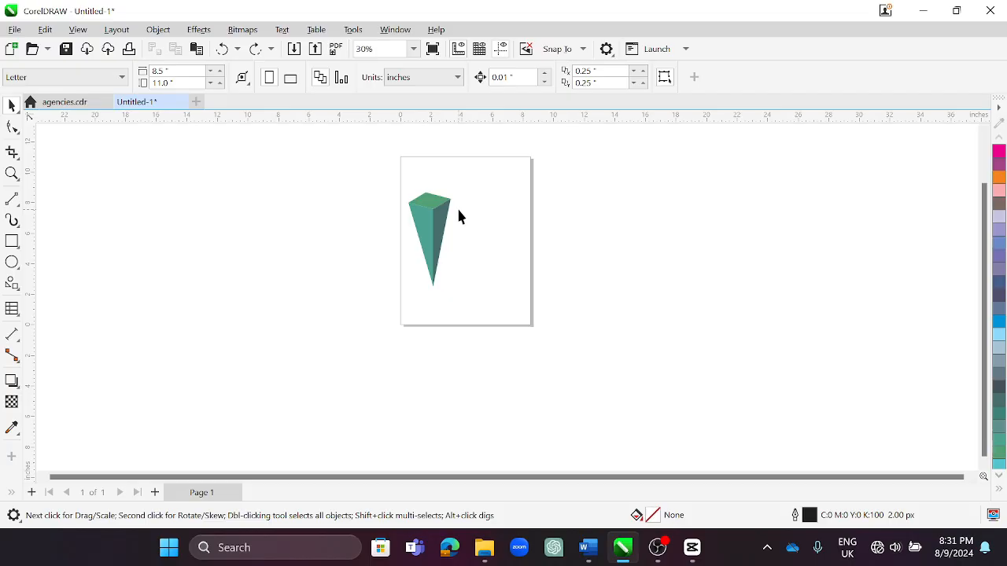
Draw a rectangle about 2.09 by 1.61 inches to the right of the green 3D shape and switch it to rotate/skew mode
click(12, 243)
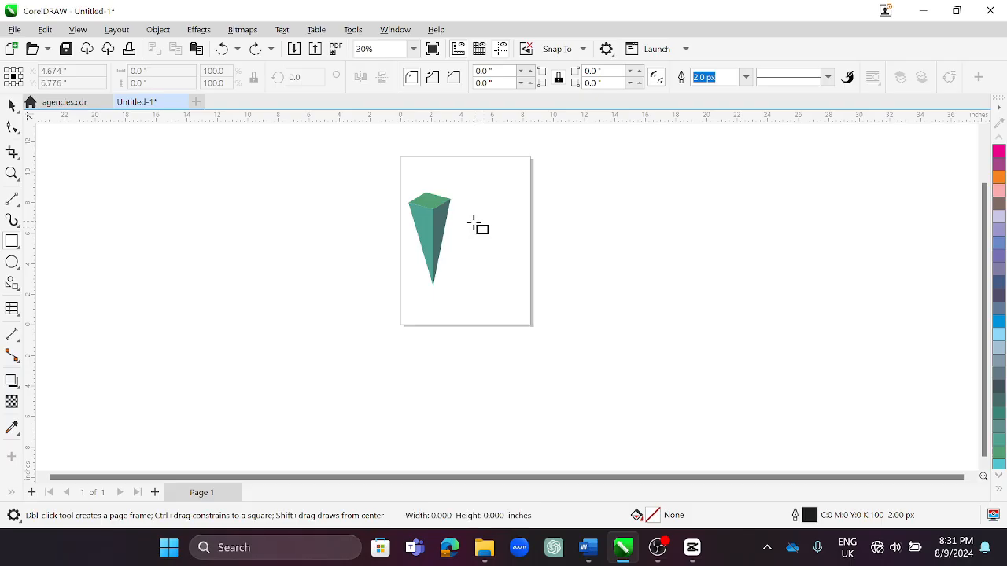
drag(472, 222, 505, 247)
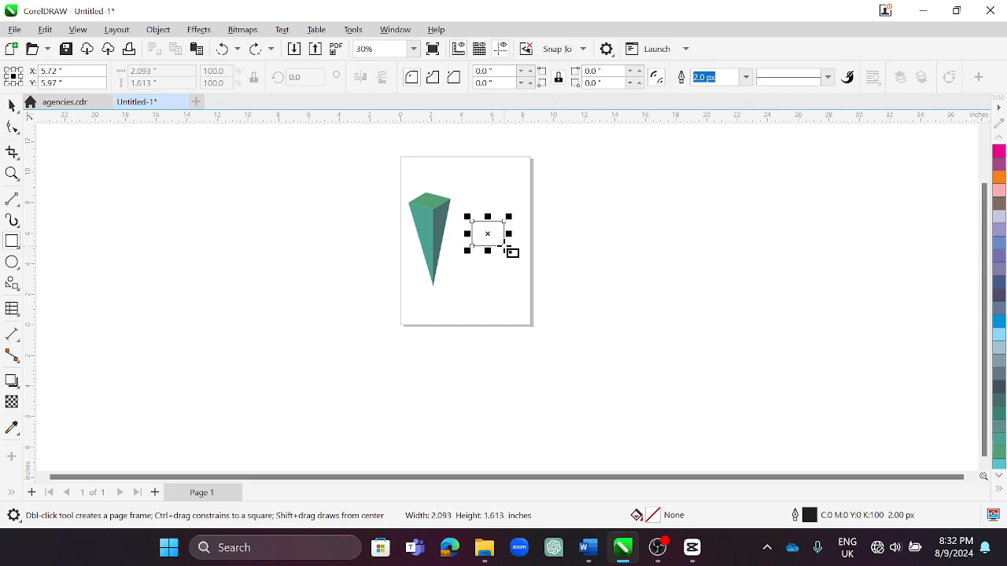
click(12, 105)
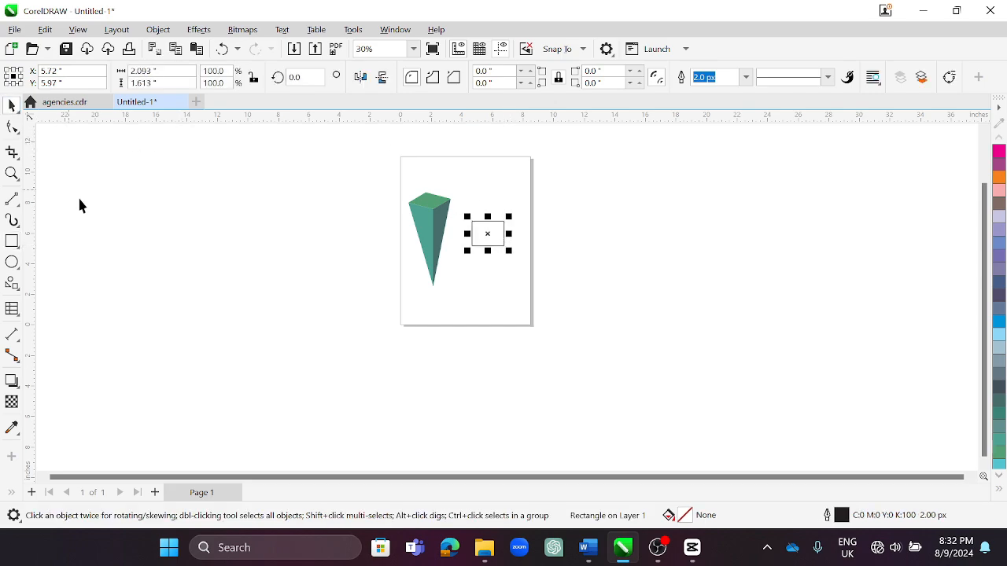
click(496, 233)
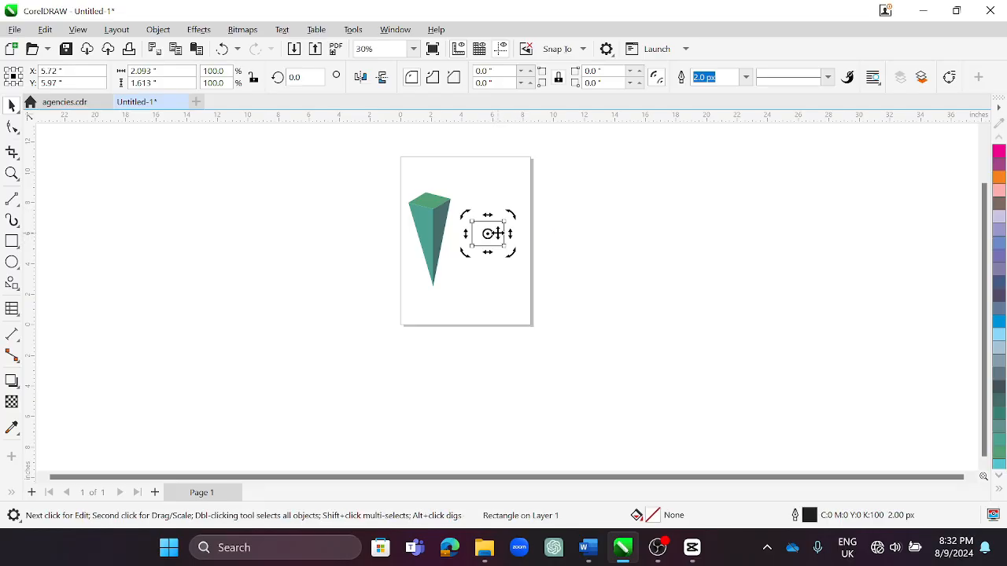
scroll(488, 219, up, 3)
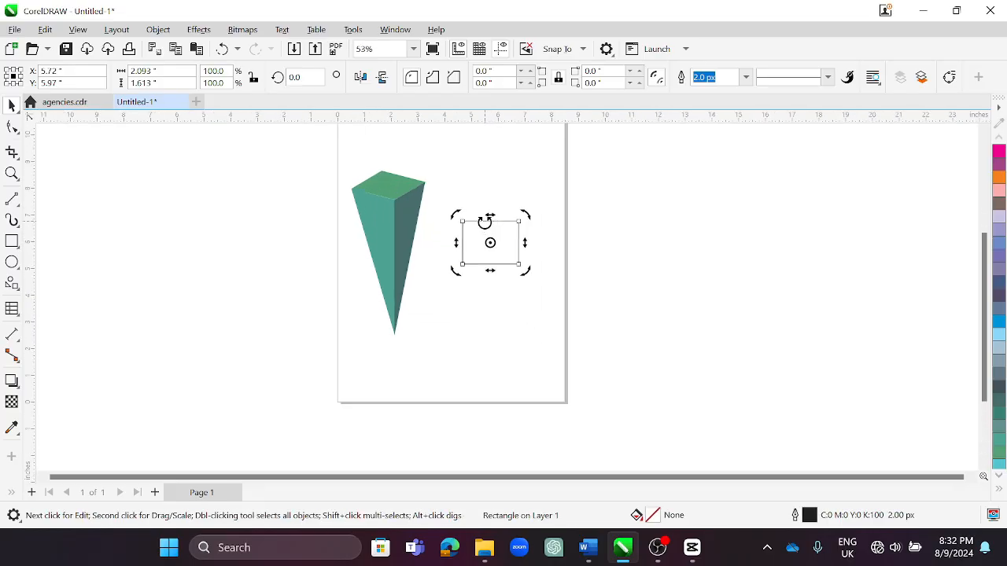
Skew the rectangle horizontally into a slanted parallelogram and rotate it about 21.84 degrees to form a diamond-like top face
scroll(485, 223, up, 1)
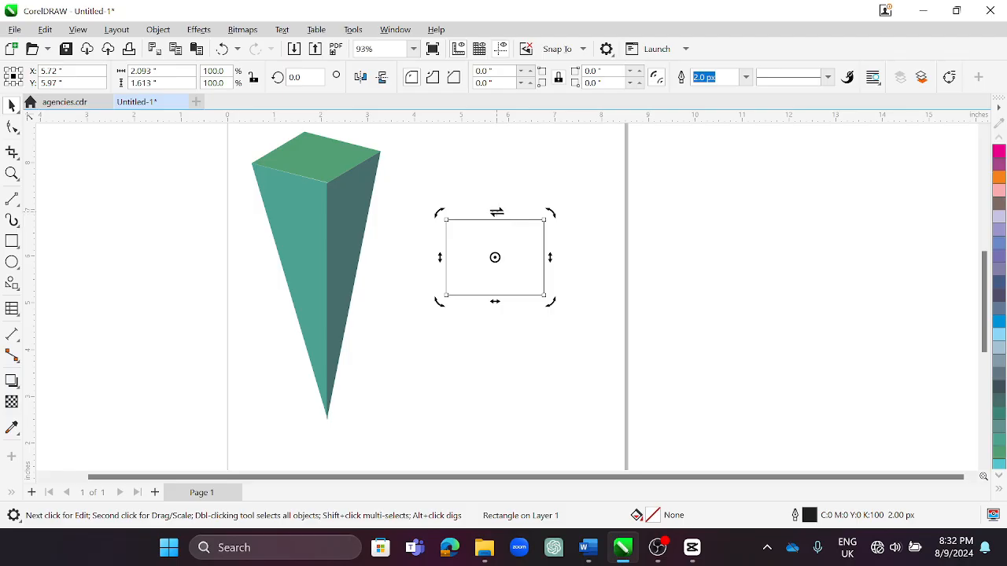
drag(494, 211, 444, 225)
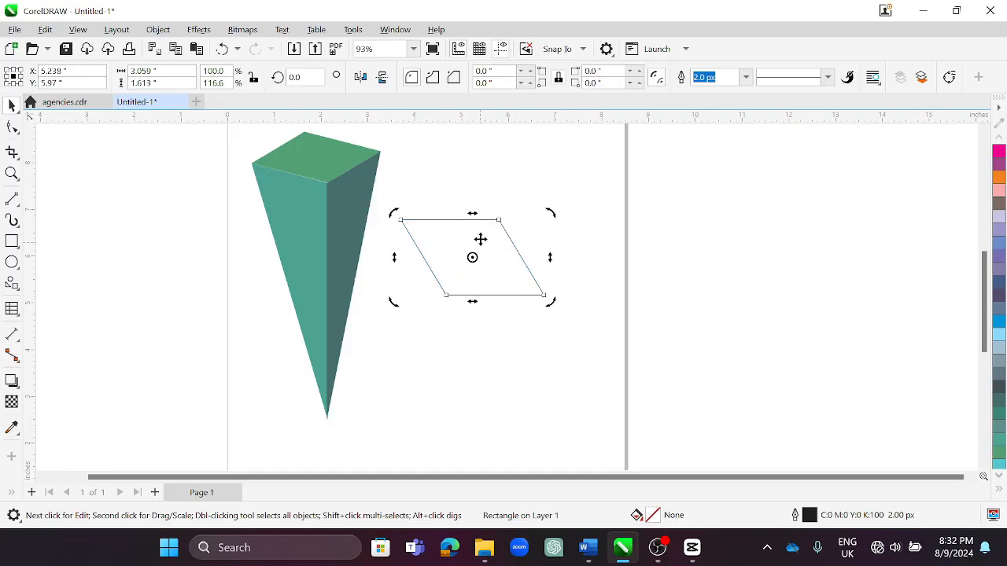
drag(473, 303, 487, 294)
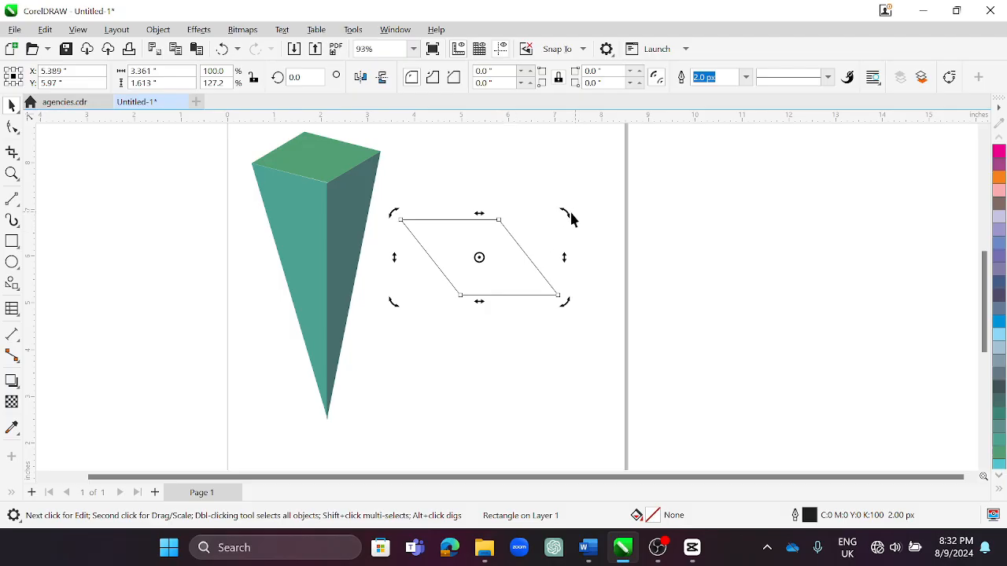
drag(569, 214, 559, 165)
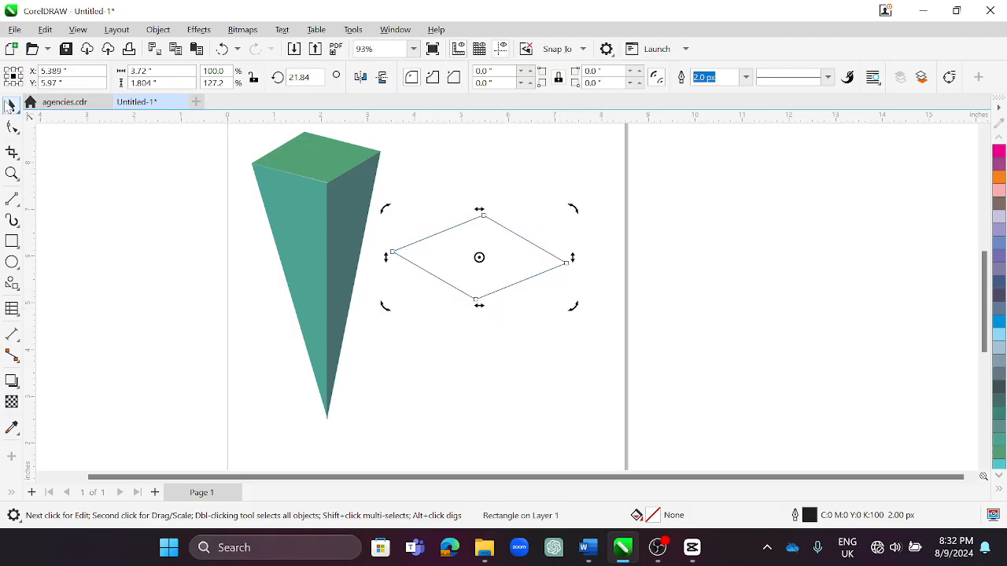
Move the skewed rectangle up near the page's right edge and narrow it to about 3.37 inches wide
click(11, 105)
drag(483, 259, 541, 187)
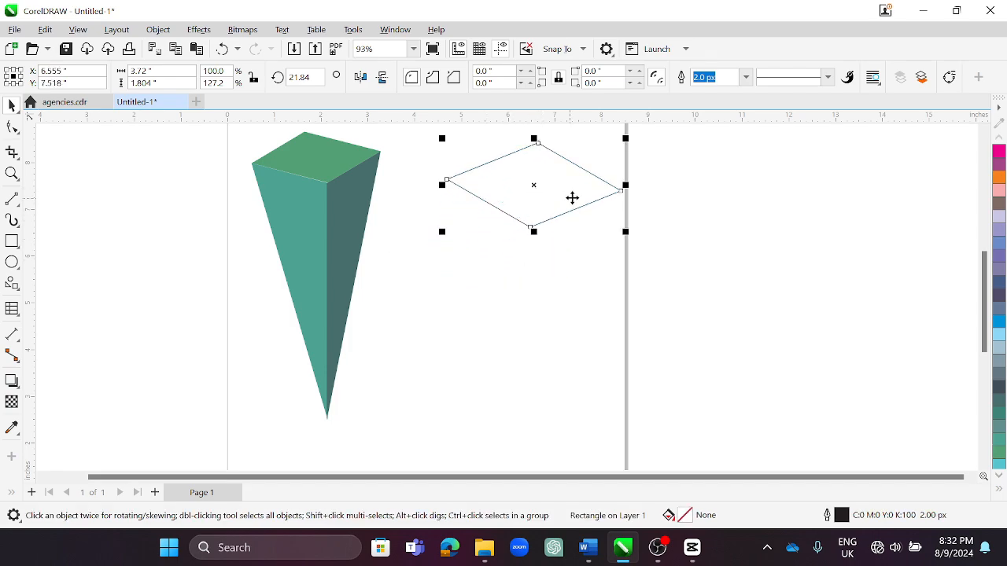
drag(627, 186, 611, 188)
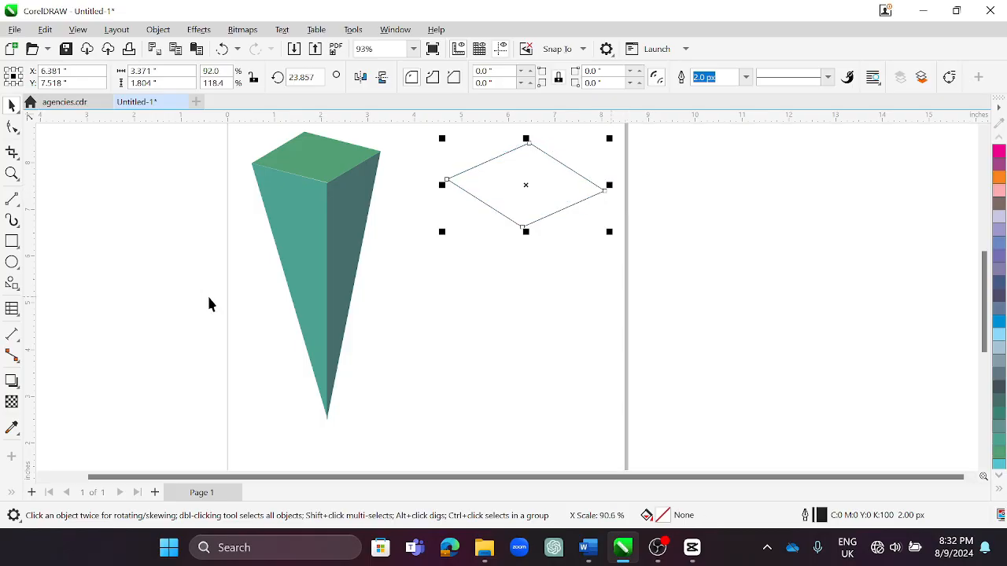
Draw a right-triangle common shape about 1.54 by 2.78 inches below the diamond and mirror it horizontally and vertically
click(12, 283)
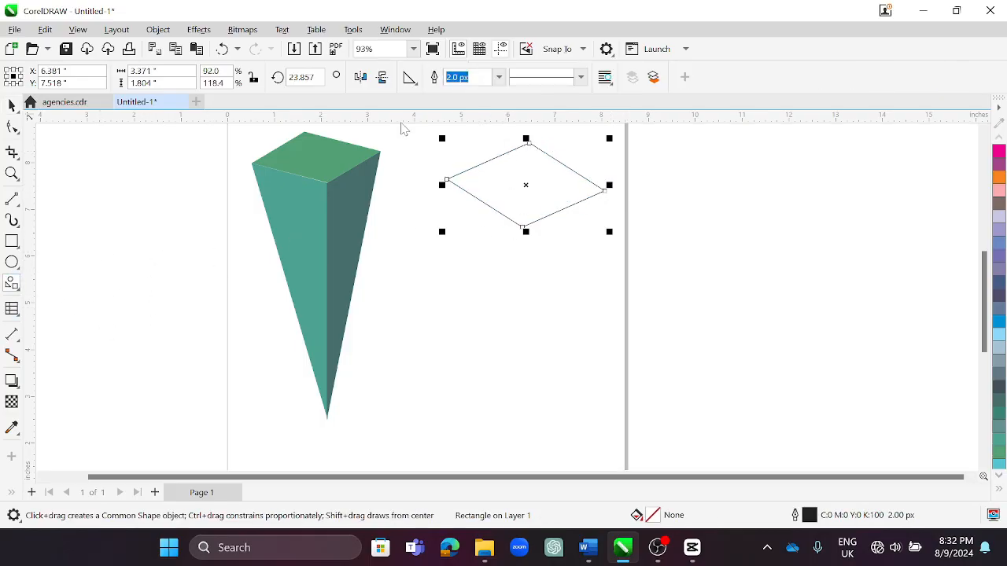
mouse_move(489, 343)
mouse_down()
mouse_move(499, 418)
mouse_move(439, 192)
mouse_move(405, 209)
mouse_move(526, 417)
mouse_move(516, 404)
mouse_up()
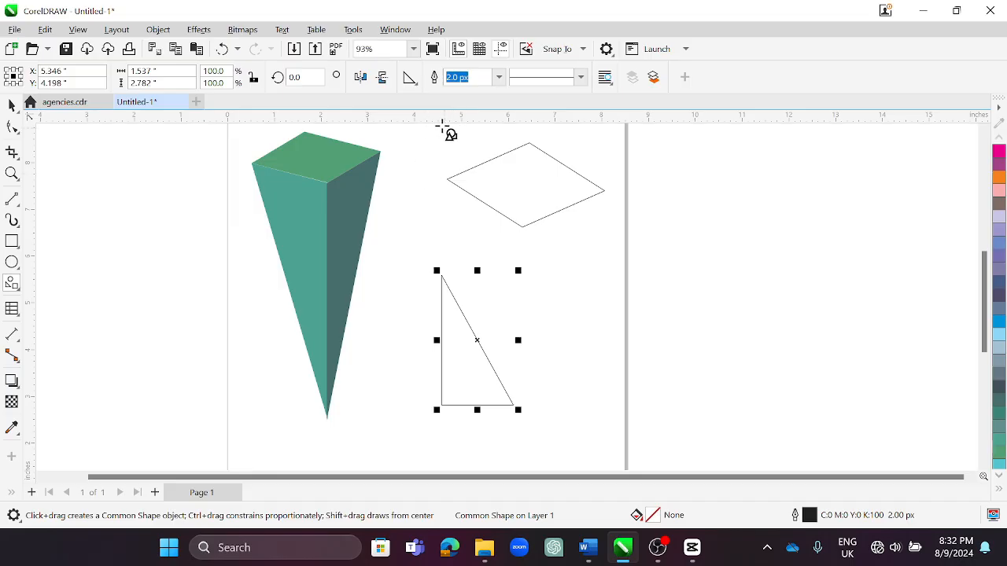
click(361, 77)
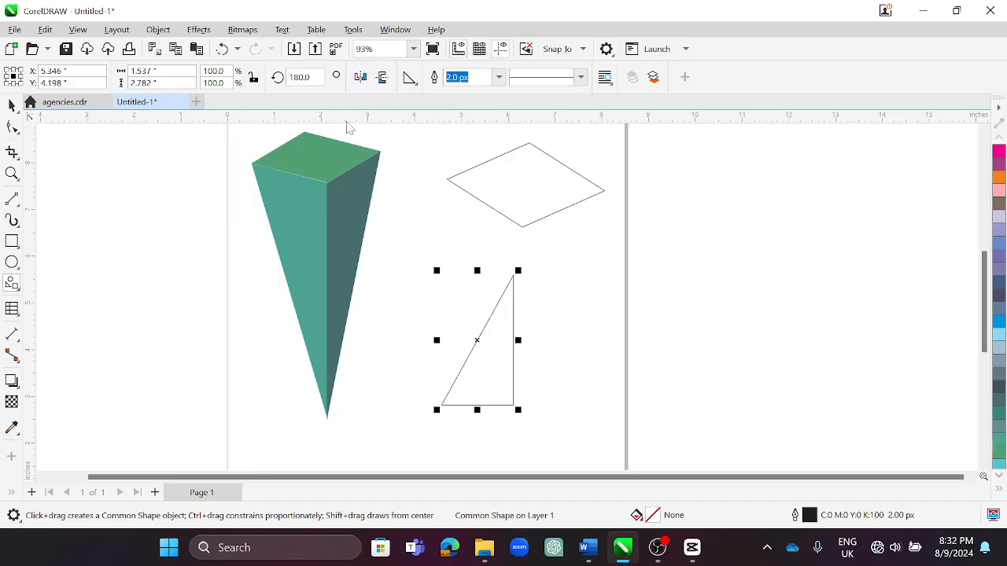
click(383, 77)
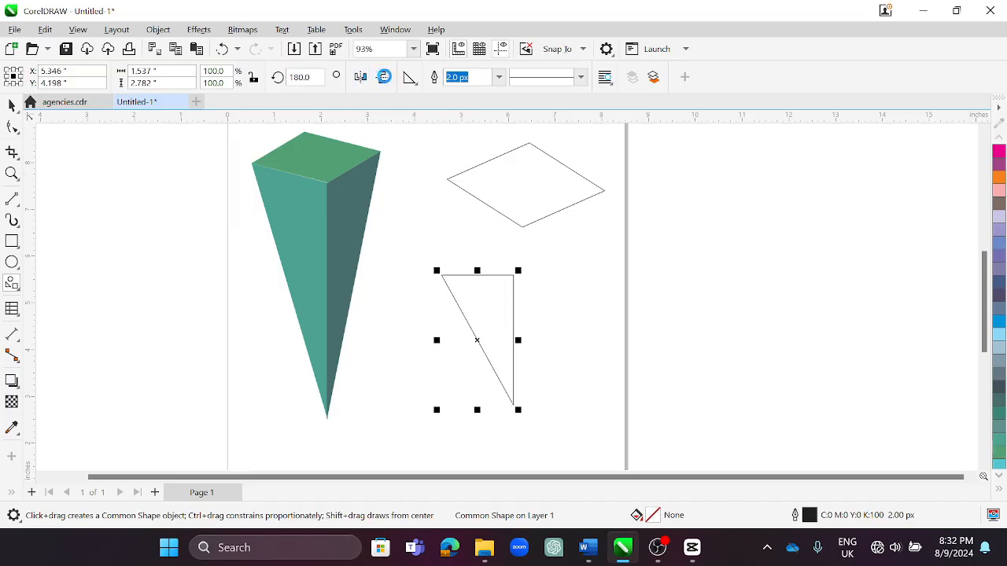
Move the triangle up so its upper right corner meets the diamond's lowest corner, and convert it to curves
click(12, 105)
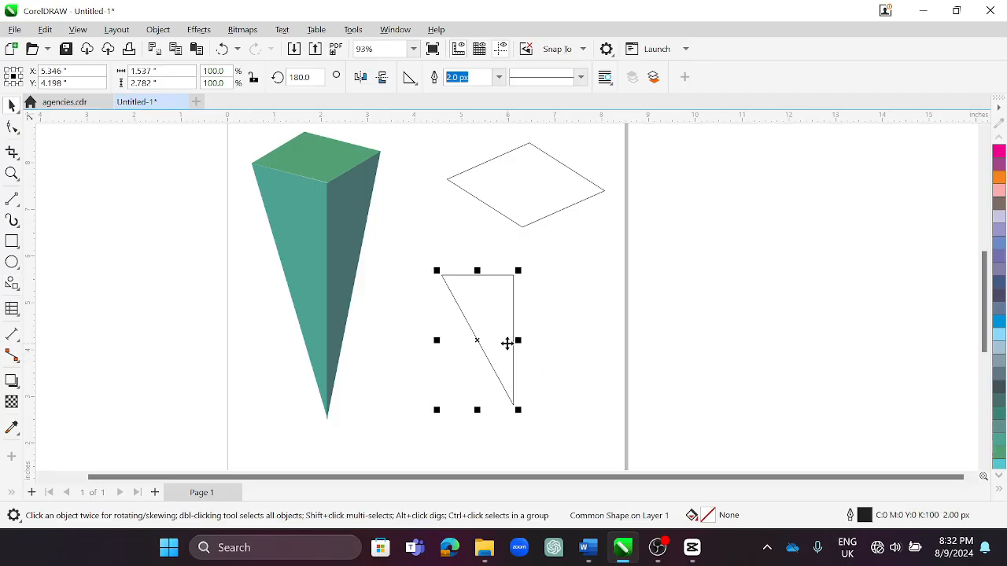
drag(497, 315, 507, 273)
right_click(505, 273)
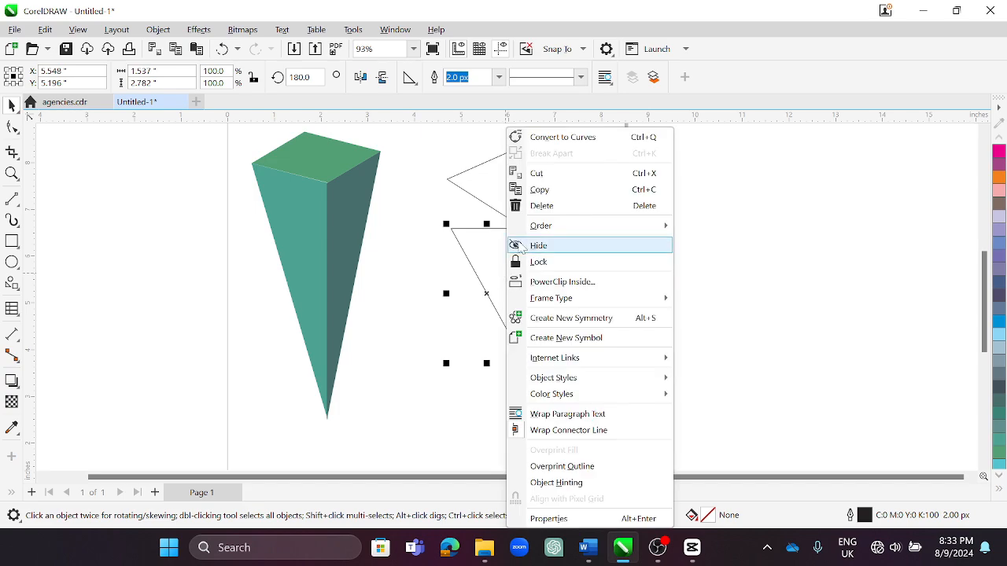
click(567, 137)
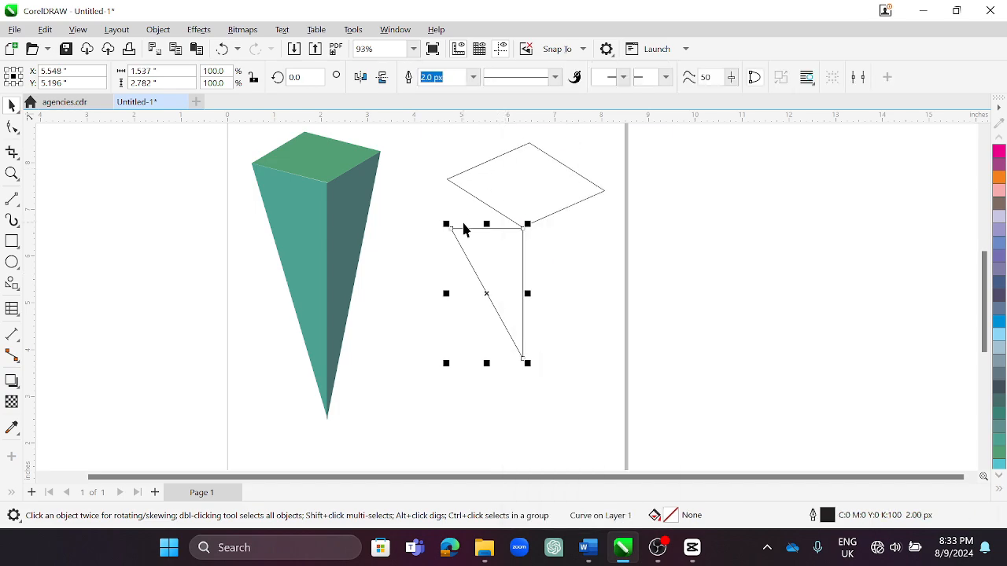
Reshape the triangle by moving its upper left node up to the diamond's left corner
click(12, 128)
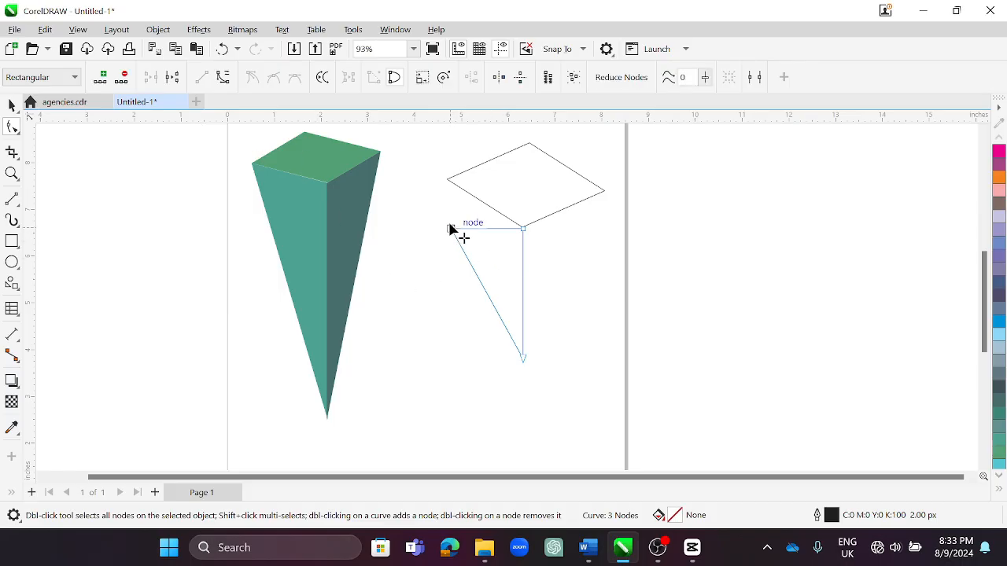
drag(450, 229, 450, 182)
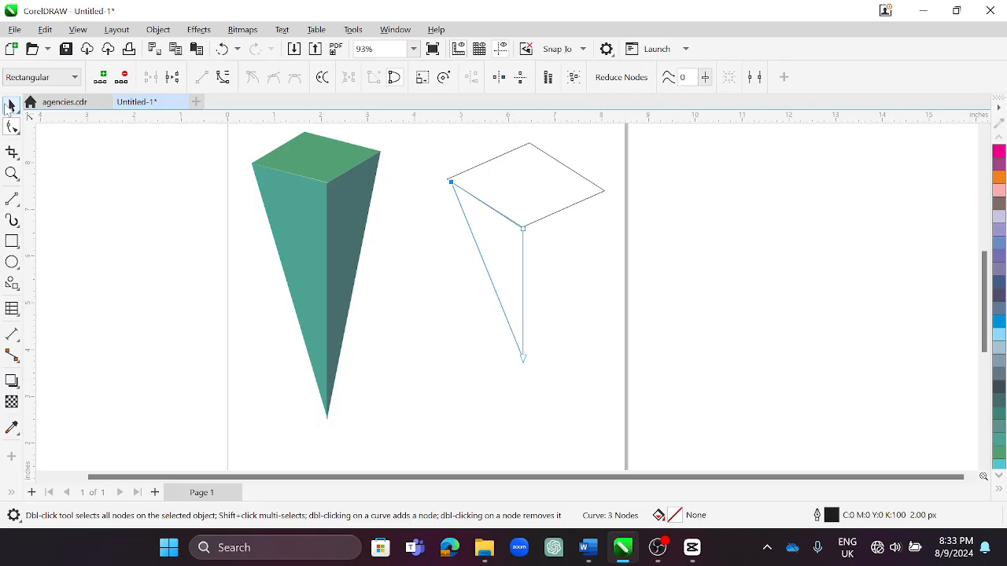
click(12, 105)
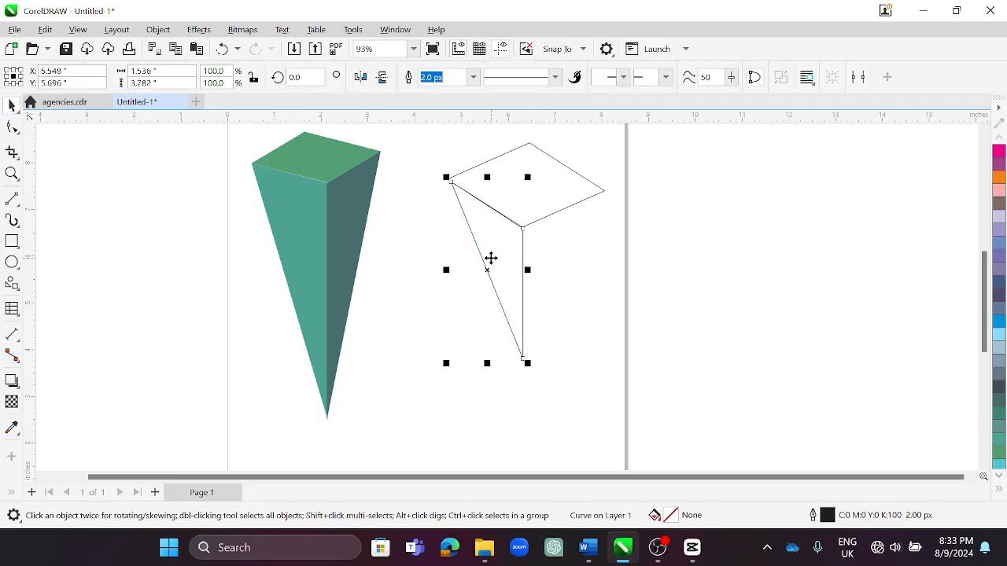
Duplicate the reshaped triangle, mirror the copy horizontally and place it against the original's vertical edge as the right face
right_click(496, 258)
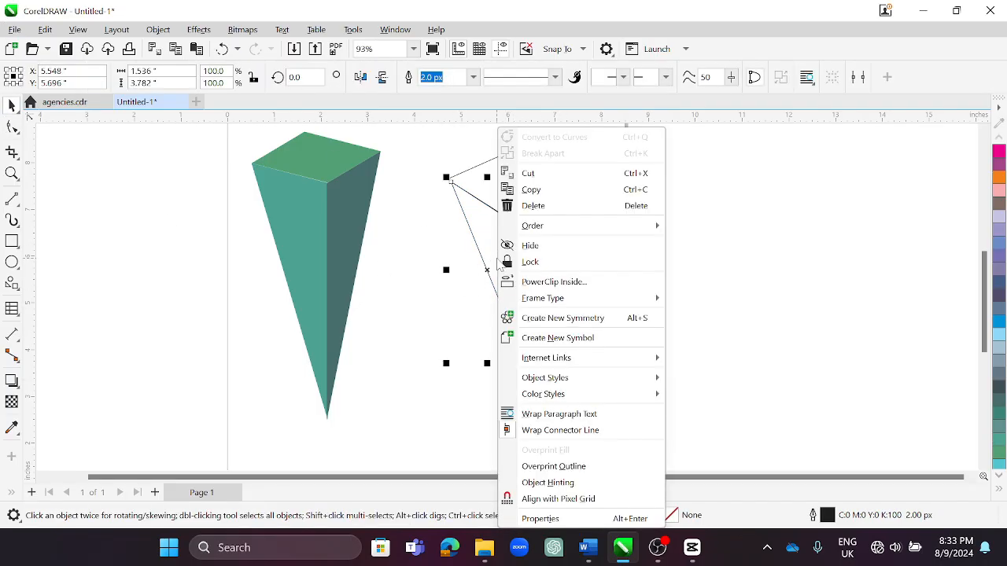
click(554, 191)
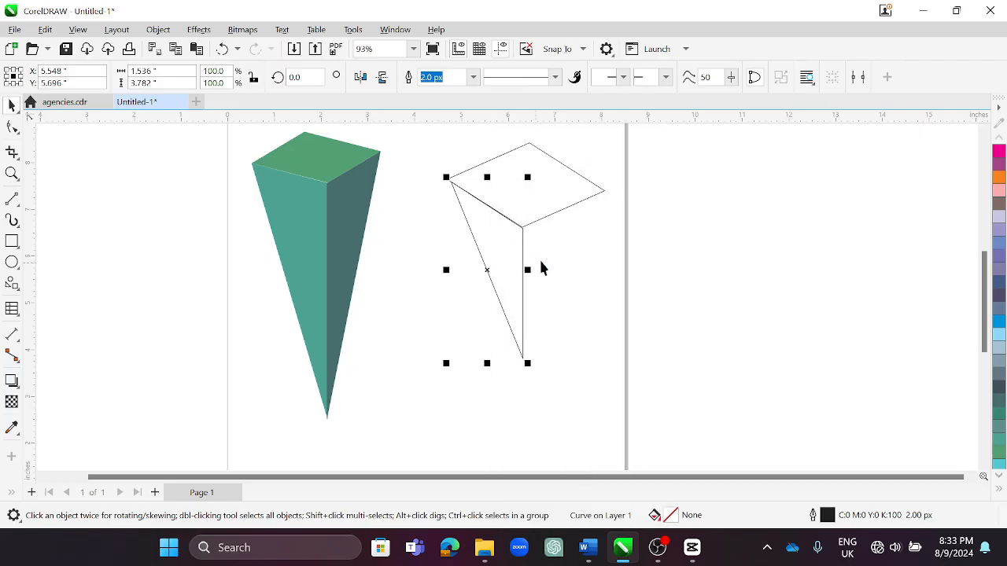
right_click(600, 287)
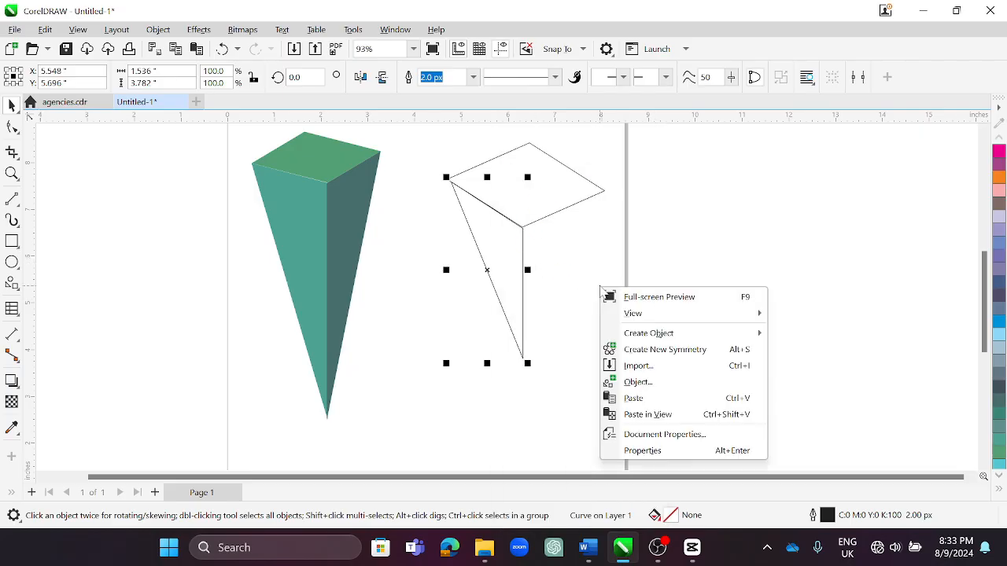
click(649, 399)
drag(518, 278, 578, 288)
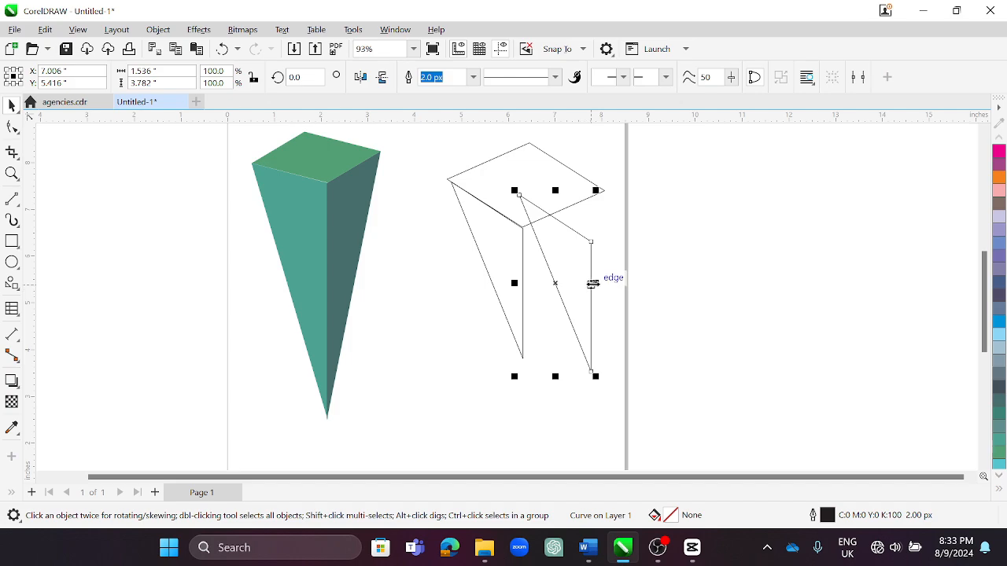
key(ctrl+z)
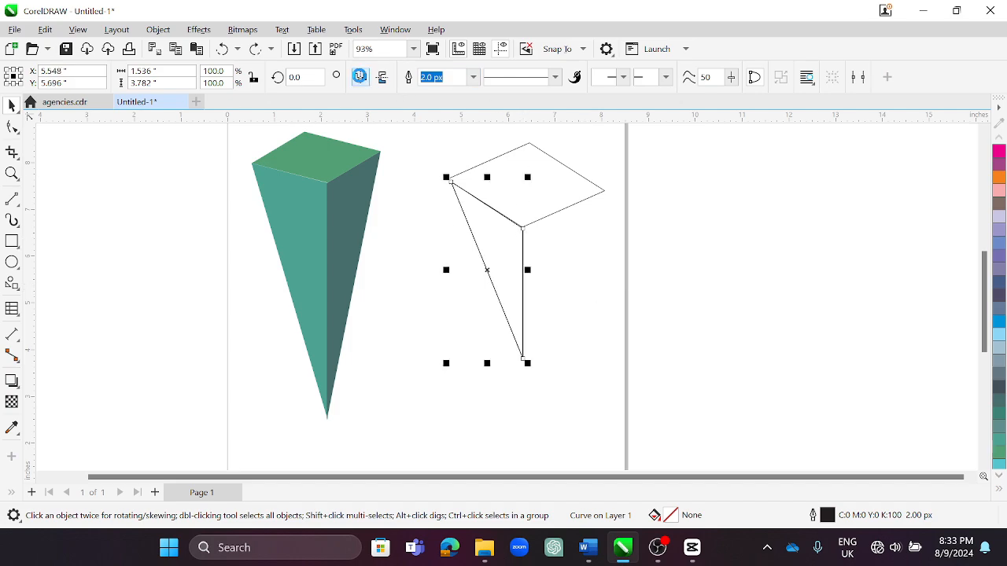
click(361, 77)
drag(478, 263, 549, 263)
Move the right face's outer upper node onto the diamond's right corner
scroll(583, 178, up, 2)
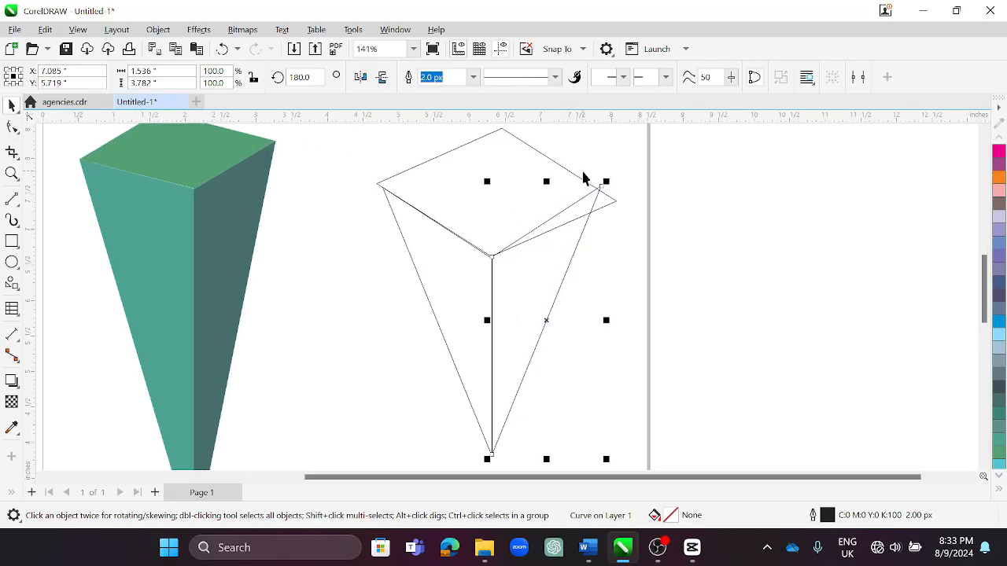
click(11, 127)
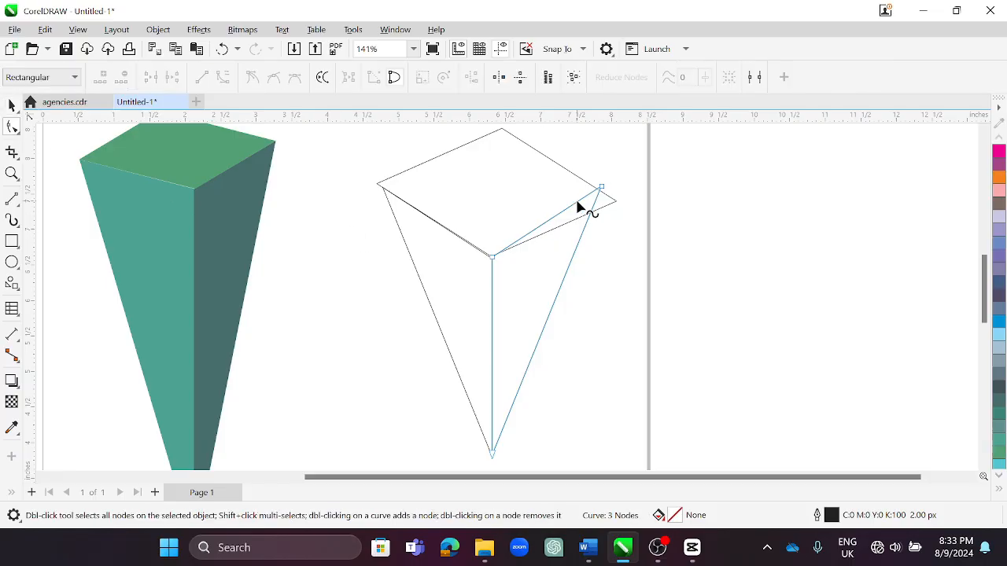
drag(600, 191, 617, 203)
Align the left face's two upper nodes exactly with the diamond's left and lowest corners
scroll(535, 283, down, 1)
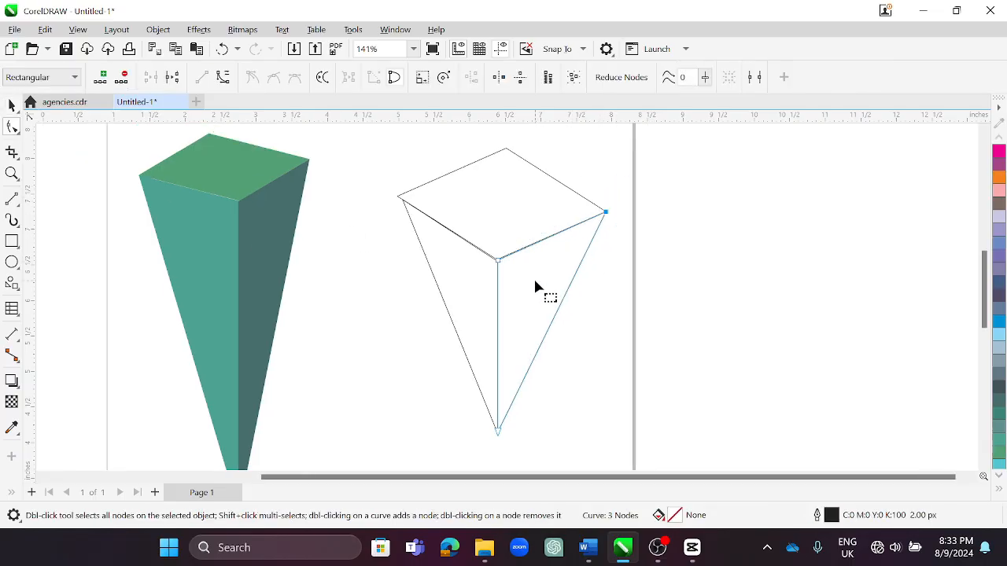
scroll(535, 283, down, 3)
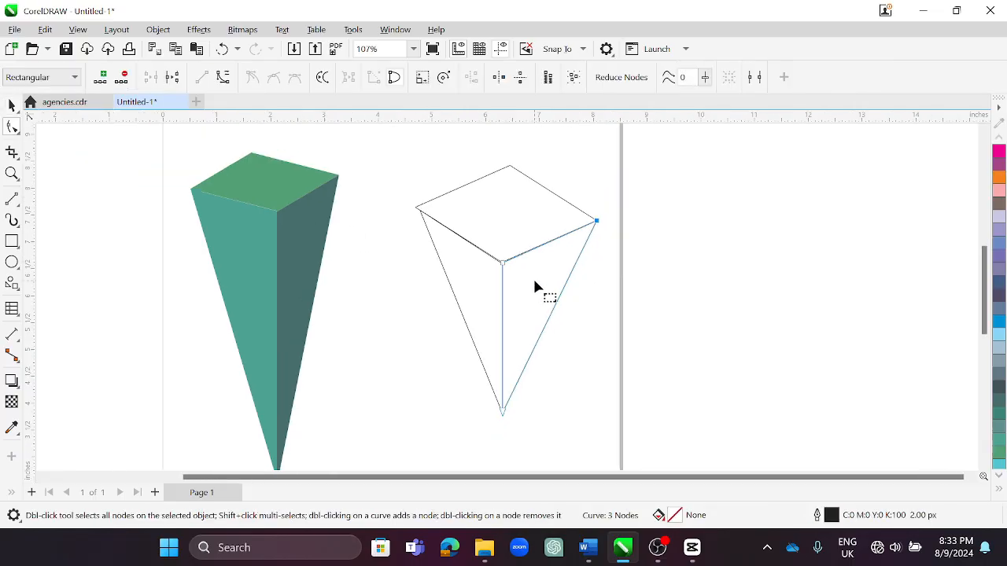
click(440, 231)
scroll(439, 232, up, 3)
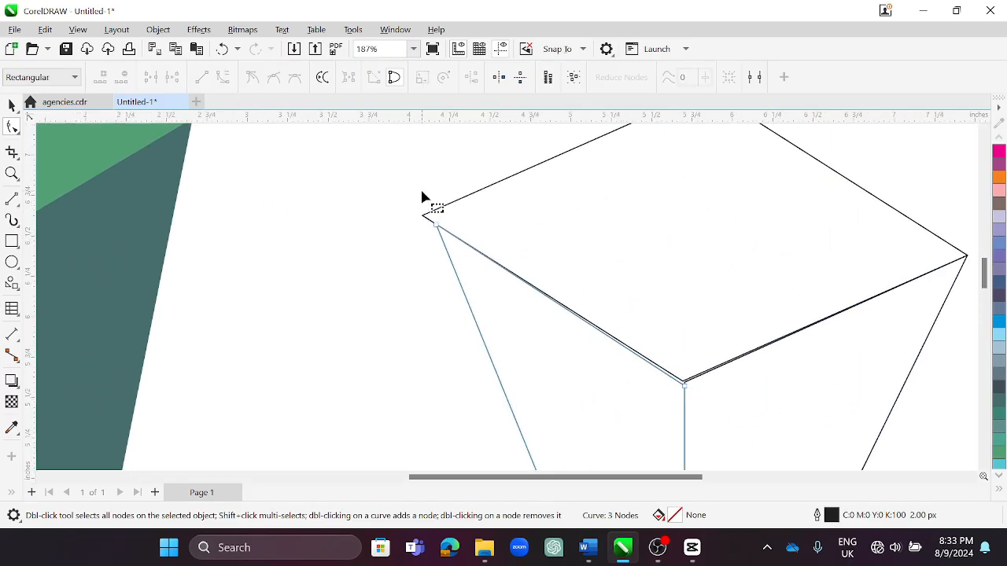
scroll(421, 197, up, 2)
click(423, 217)
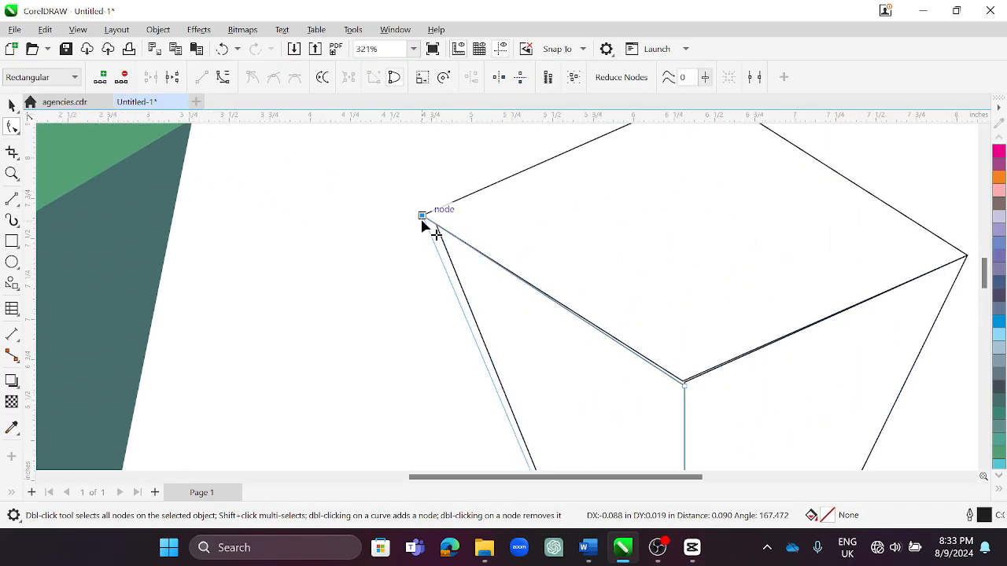
scroll(669, 379, up, 2)
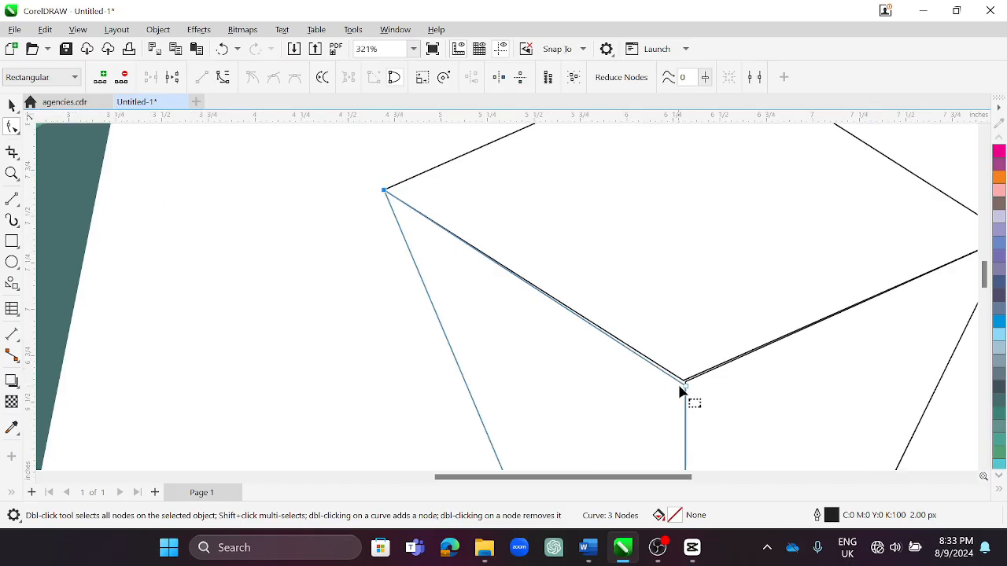
drag(688, 386, 688, 380)
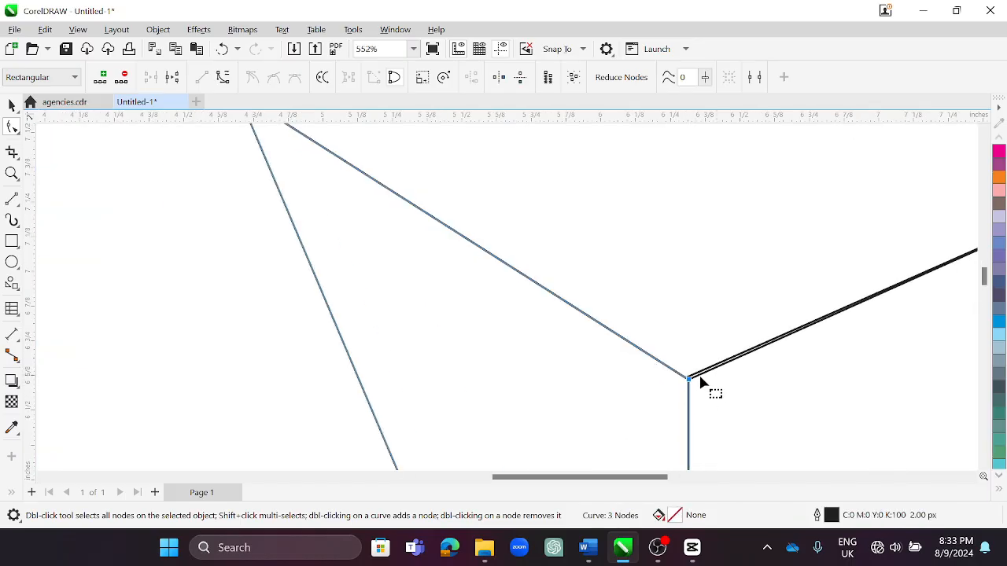
Align the right face's inner upper node exactly with the diamond's lowest corner
click(696, 384)
click(688, 380)
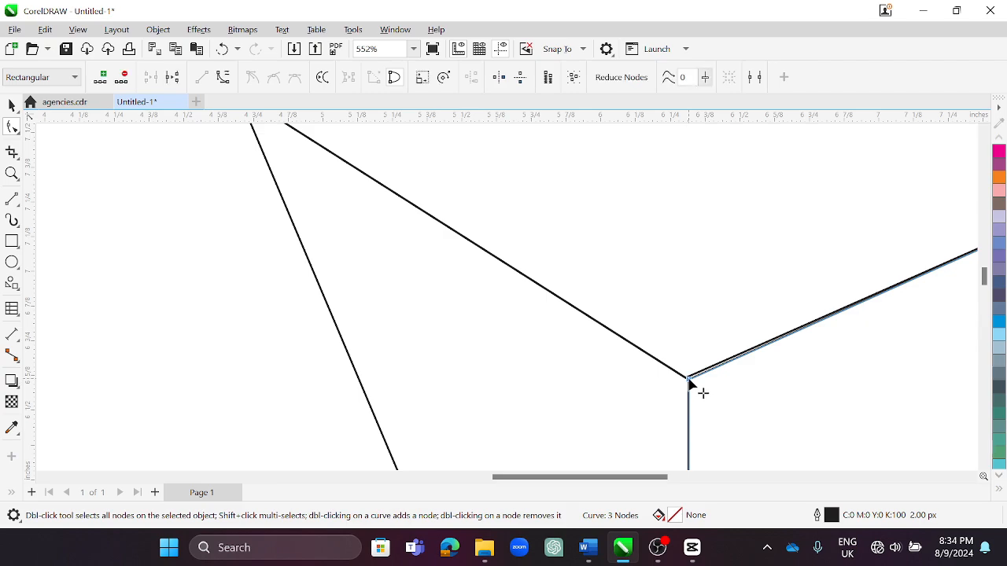
drag(689, 383, 699, 358)
scroll(692, 377, up, 3)
Select all three faces of the outlined shape and stretch them downward together to a height of about 5.57 inches
scroll(713, 369, down, 6)
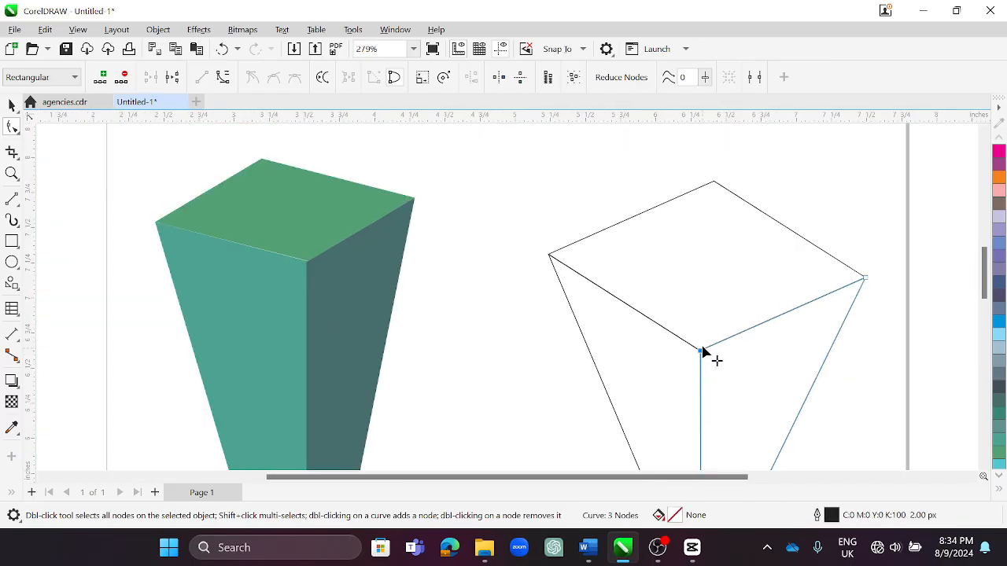
scroll(856, 295, down, 3)
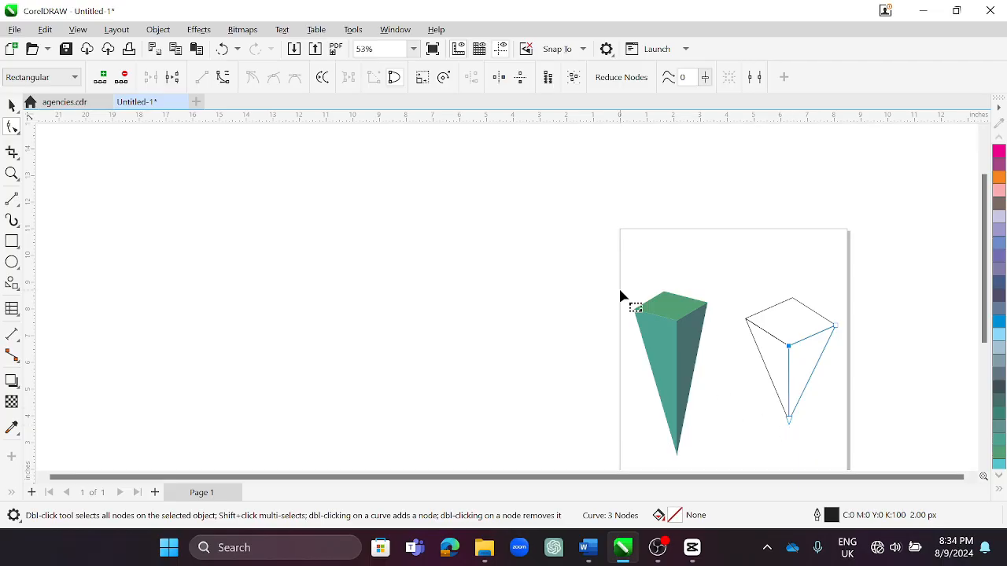
click(12, 104)
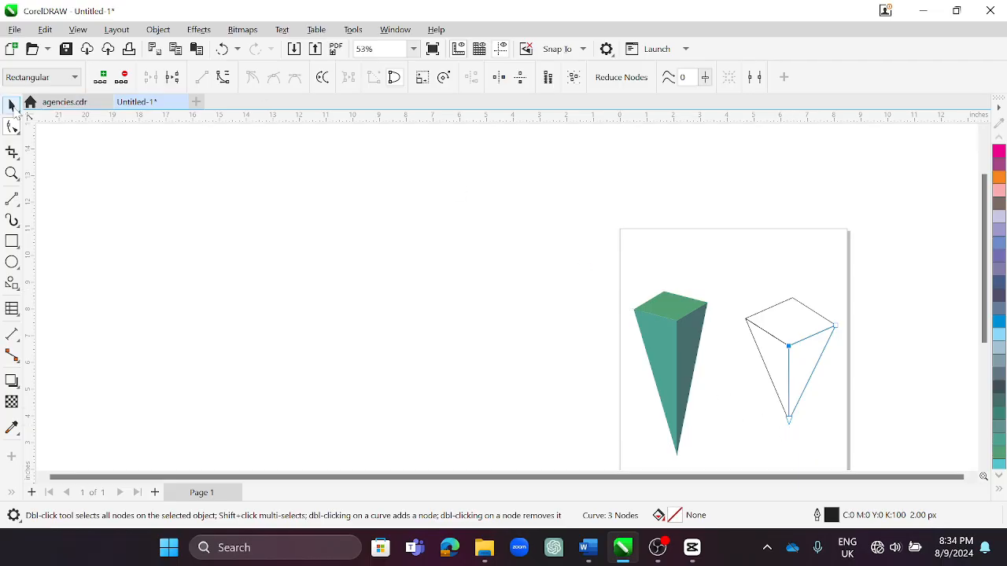
click(732, 294)
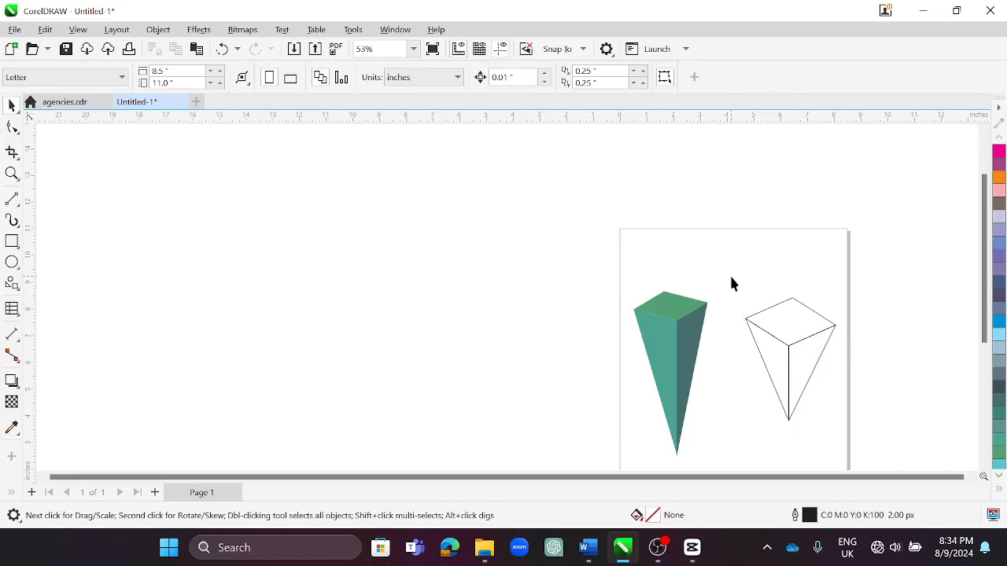
drag(730, 278, 845, 442)
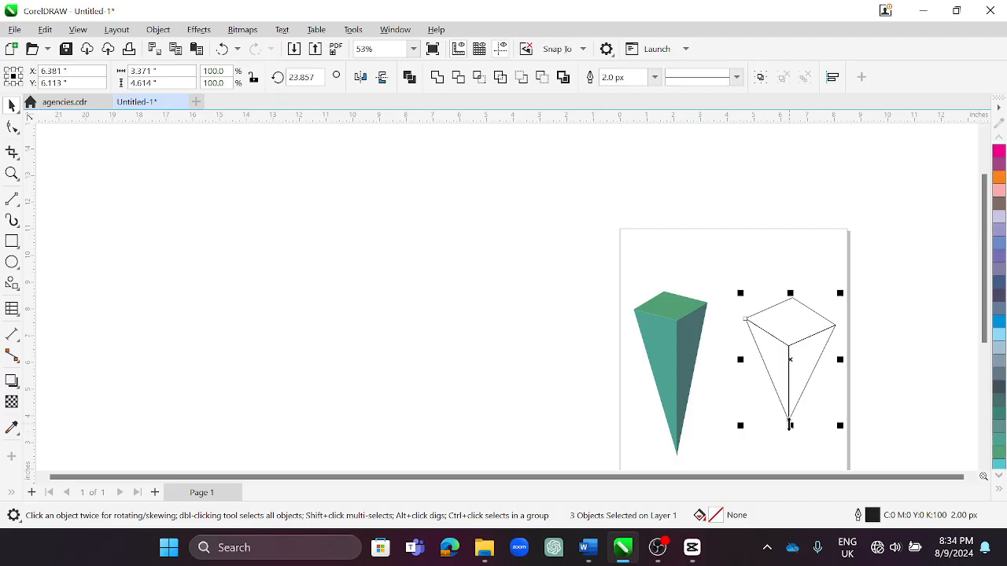
drag(790, 425, 789, 450)
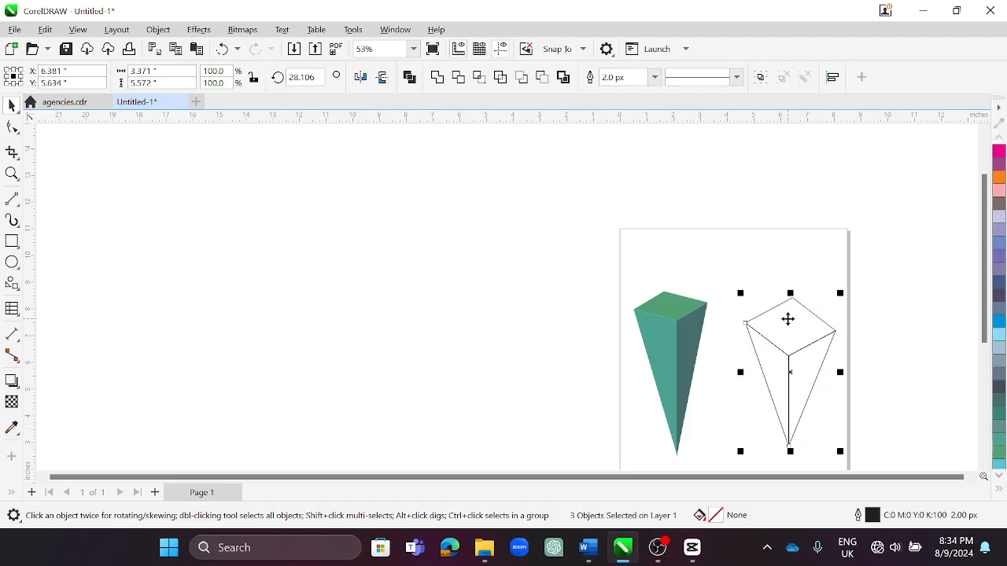
scroll(787, 317, down, 1)
click(878, 346)
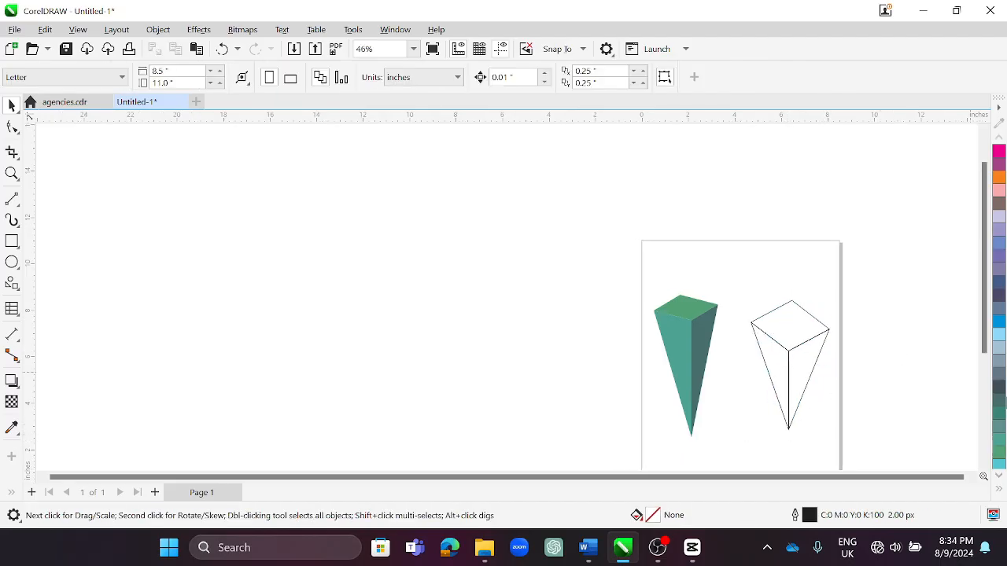
Fill the outlined shape's diamond-shaped top face with a muted purple from the colour palette
click(999, 476)
click(998, 490)
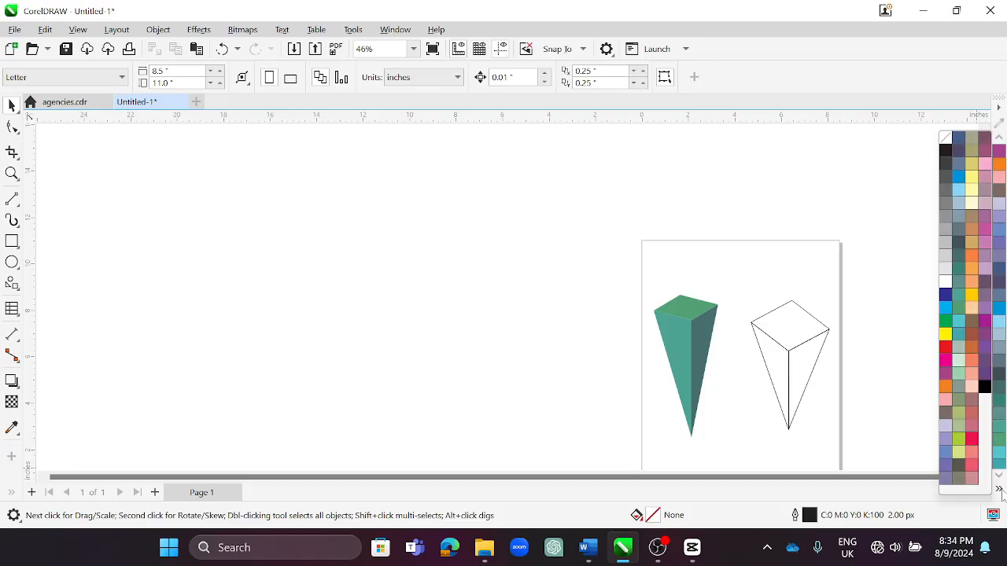
click(815, 364)
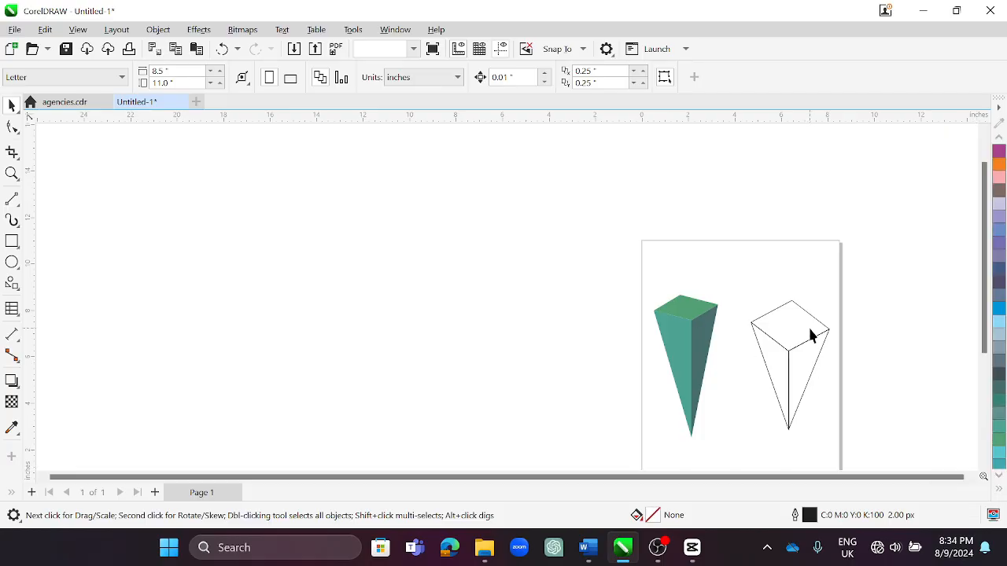
click(809, 334)
click(999, 490)
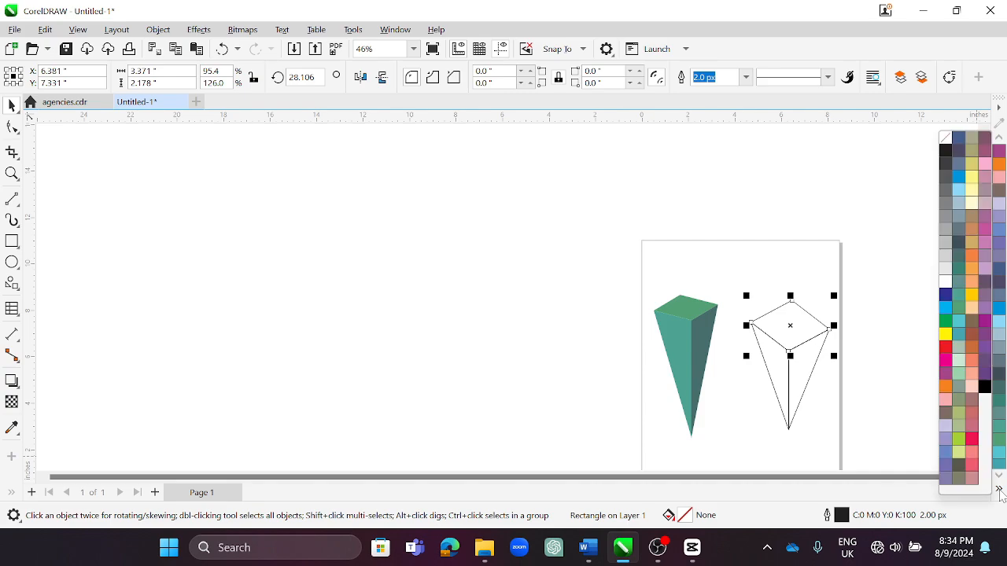
click(985, 220)
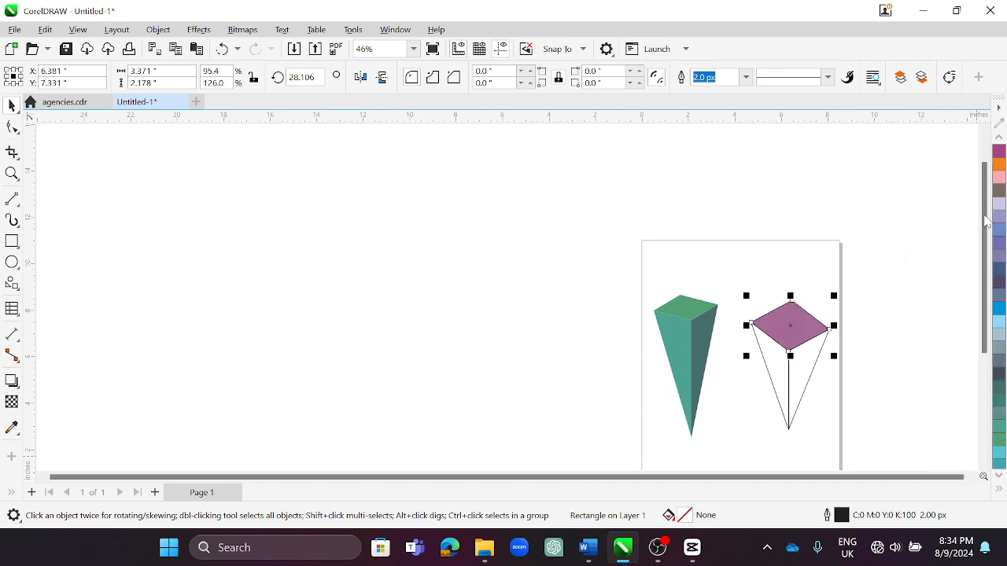
Fill the outlined shape's right triangular face with the pinkish purple C:20 M:60 Y:0 K:0
click(804, 374)
click(998, 477)
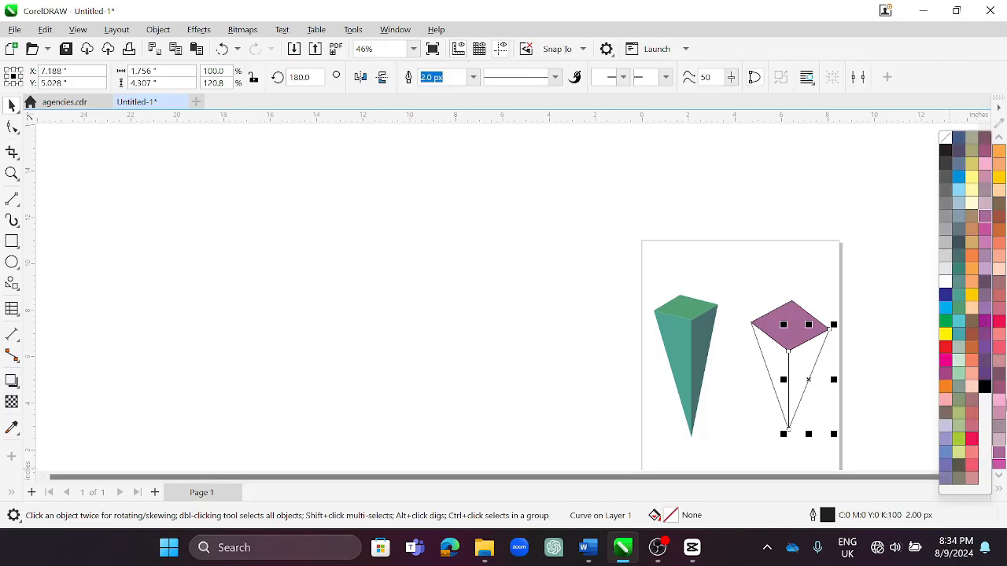
click(985, 244)
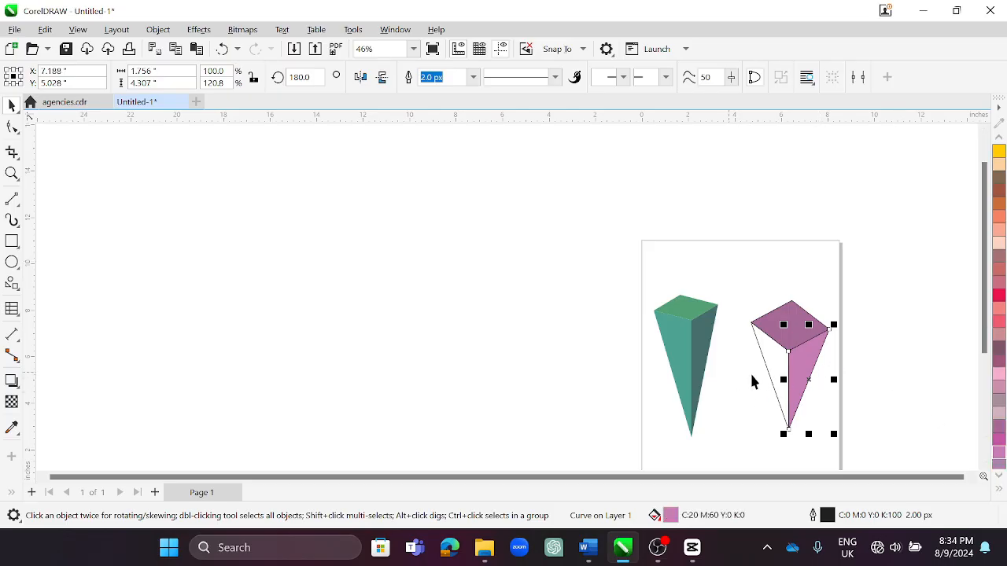
Fill the outlined shape's left triangular face with the pale greyish pink C:0 M:20 Y:0 K:20
click(775, 369)
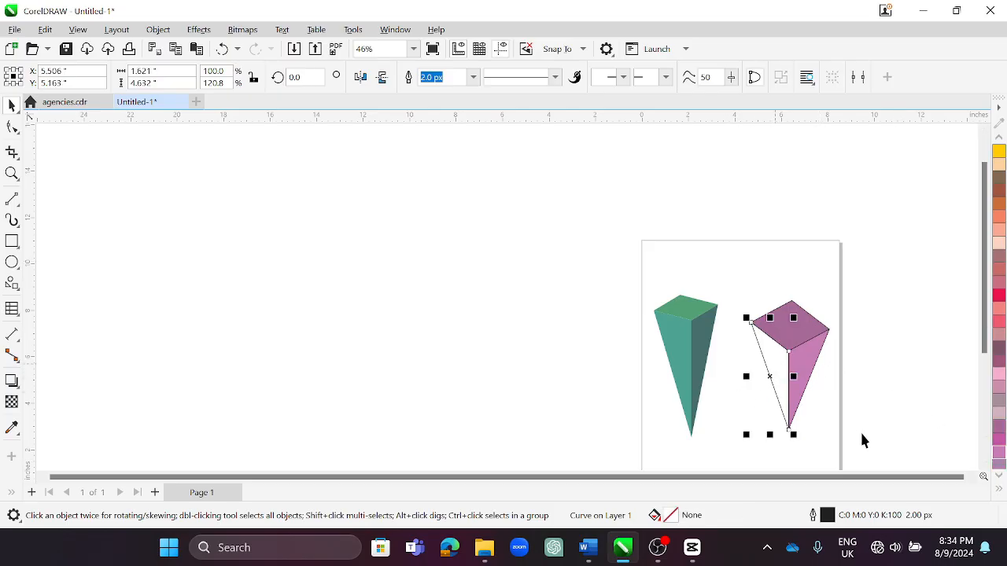
click(999, 491)
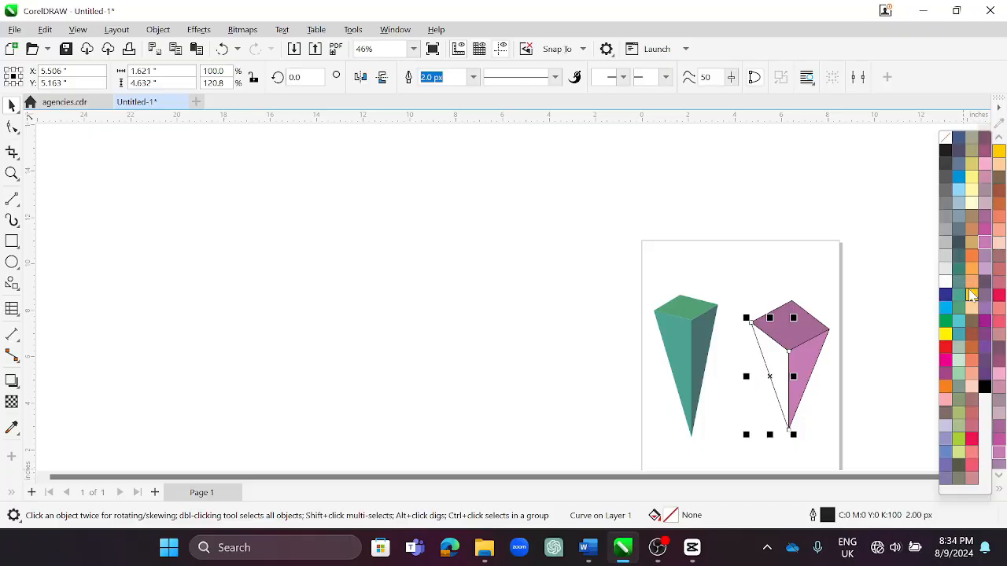
click(984, 217)
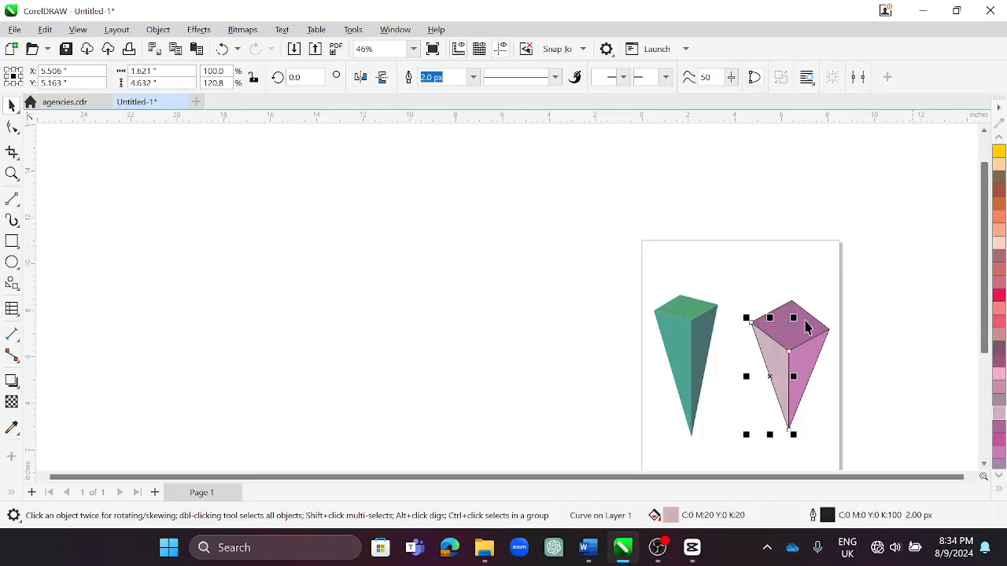
click(842, 372)
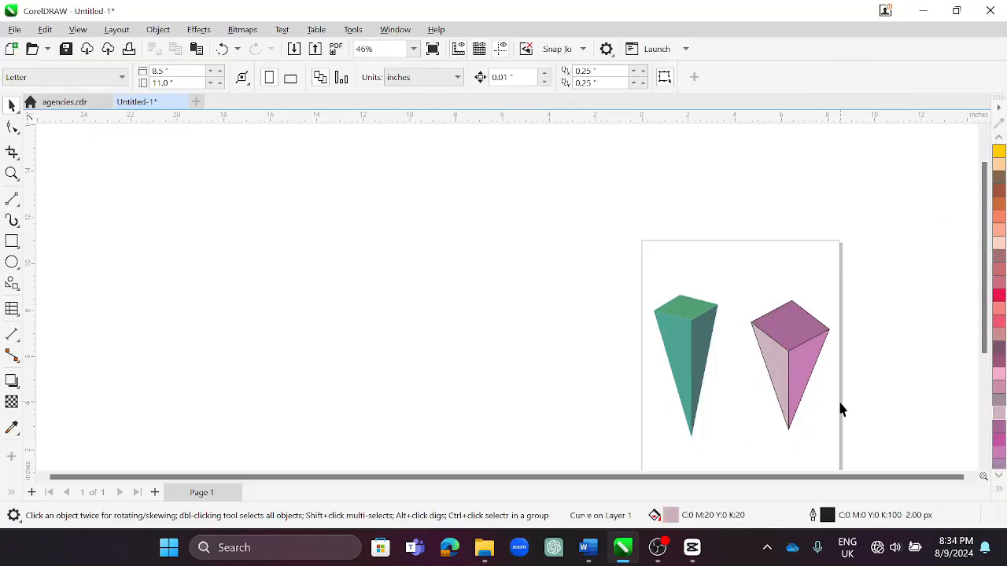
Select all three purple and pink faces and remove their outlines
drag(815, 452, 846, 452)
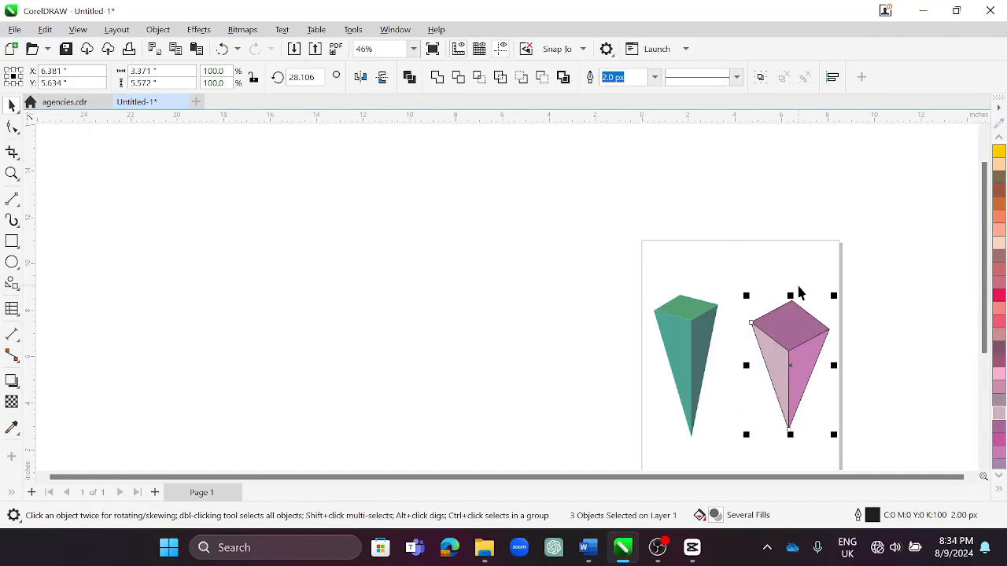
click(1000, 489)
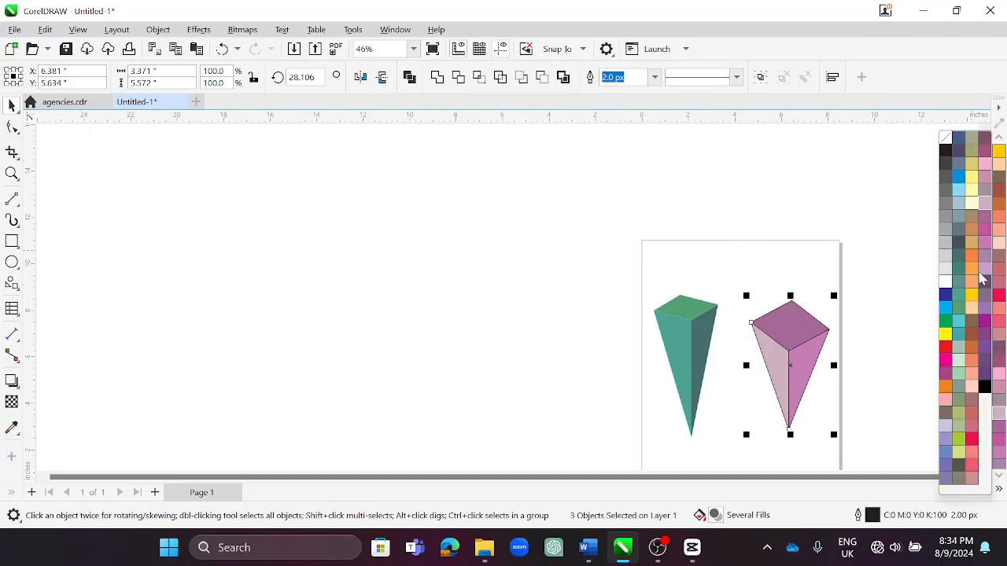
right_click(945, 138)
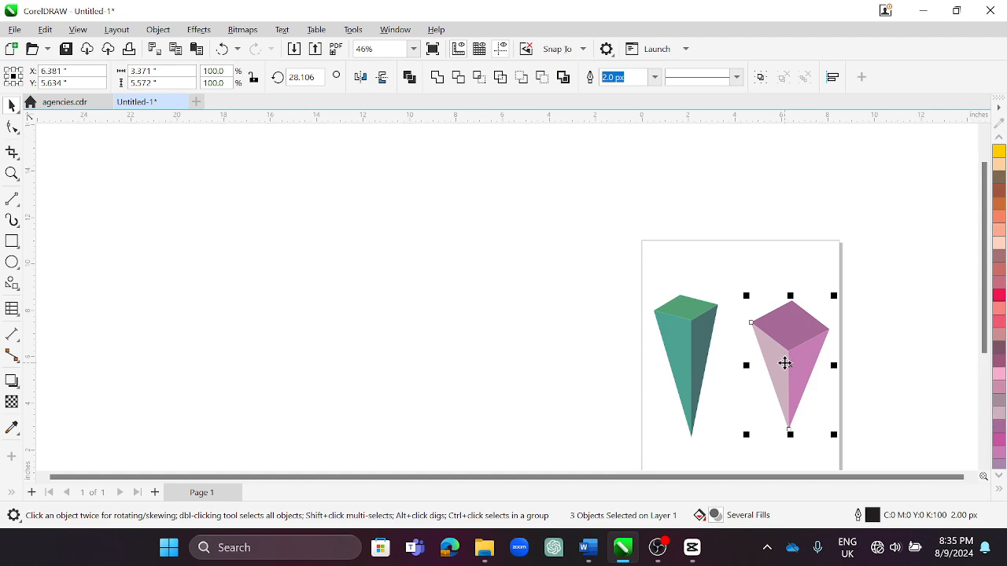
click(863, 340)
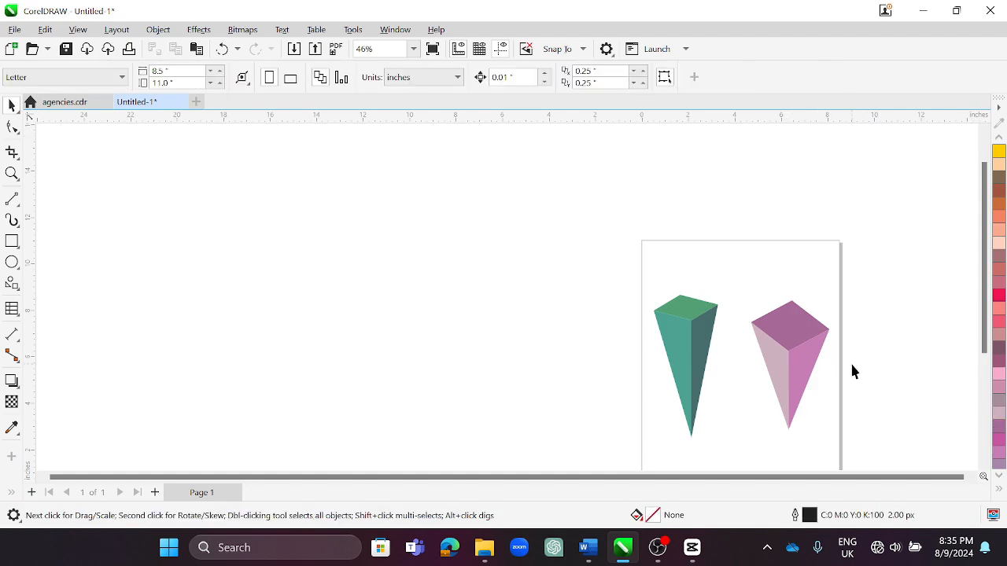
Draw a near-circular ellipse about 4.6 by 4.7 inches in the empty area left of the page
scroll(849, 365, down, 1)
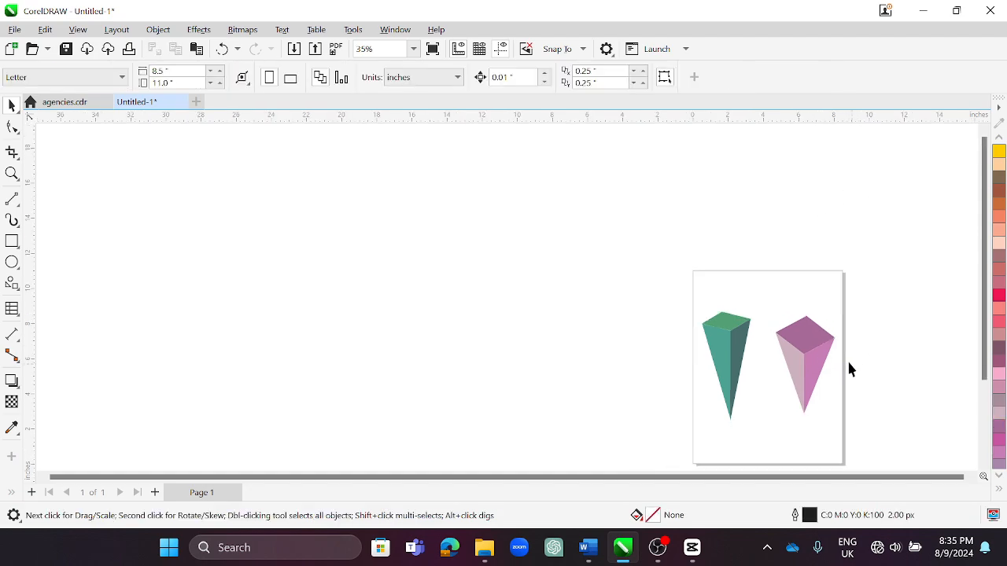
click(12, 174)
drag(691, 272, 847, 442)
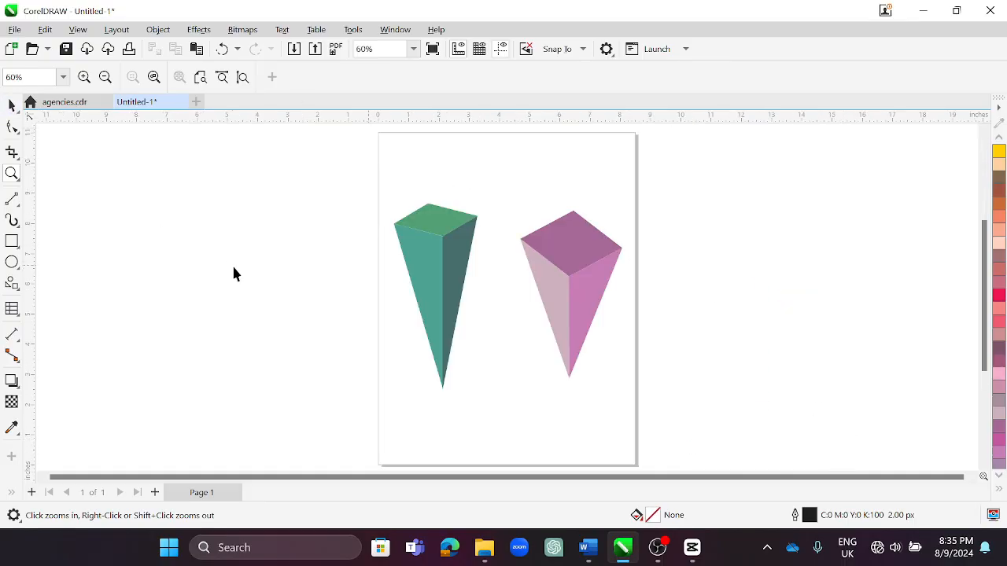
key(space)
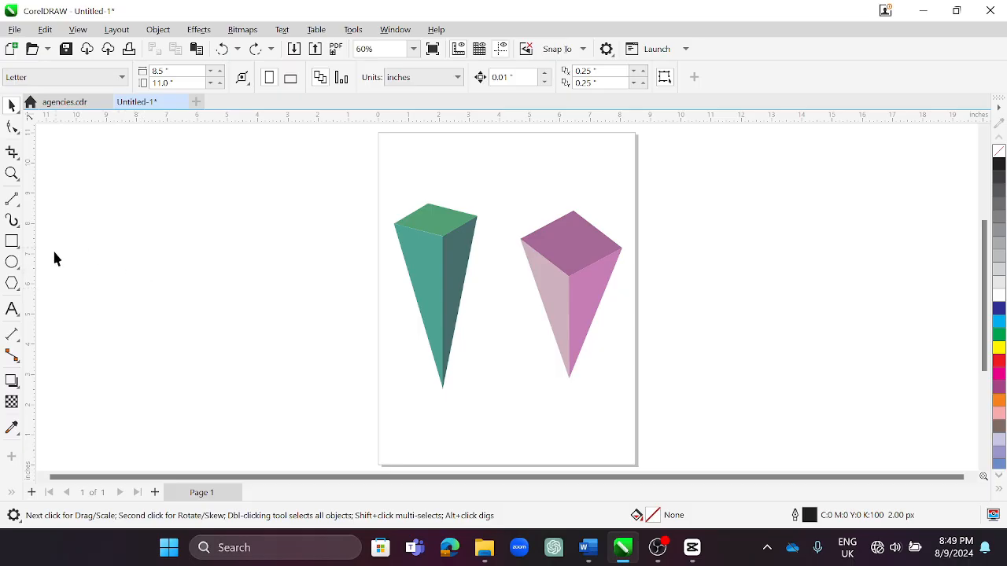
click(13, 263)
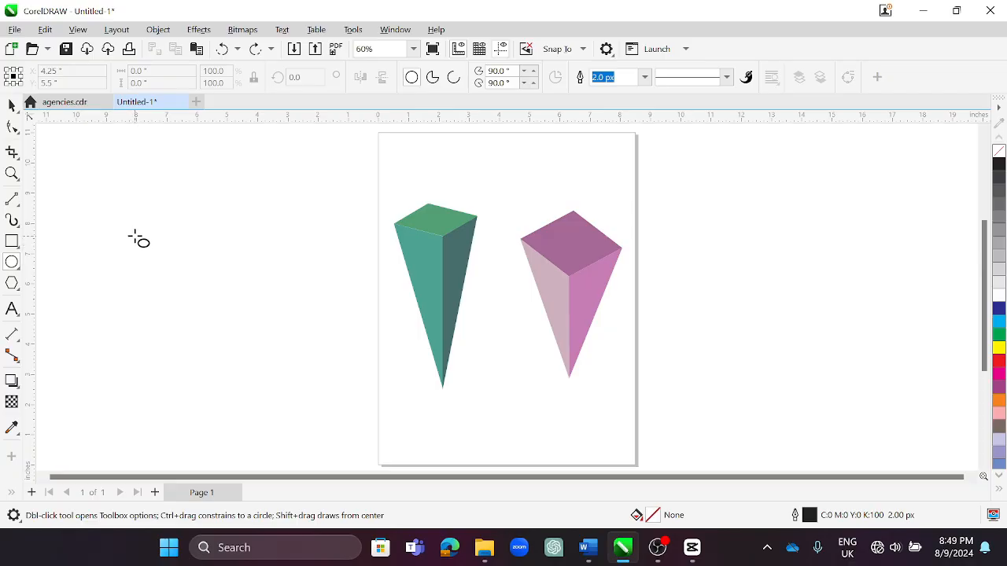
drag(130, 236, 267, 376)
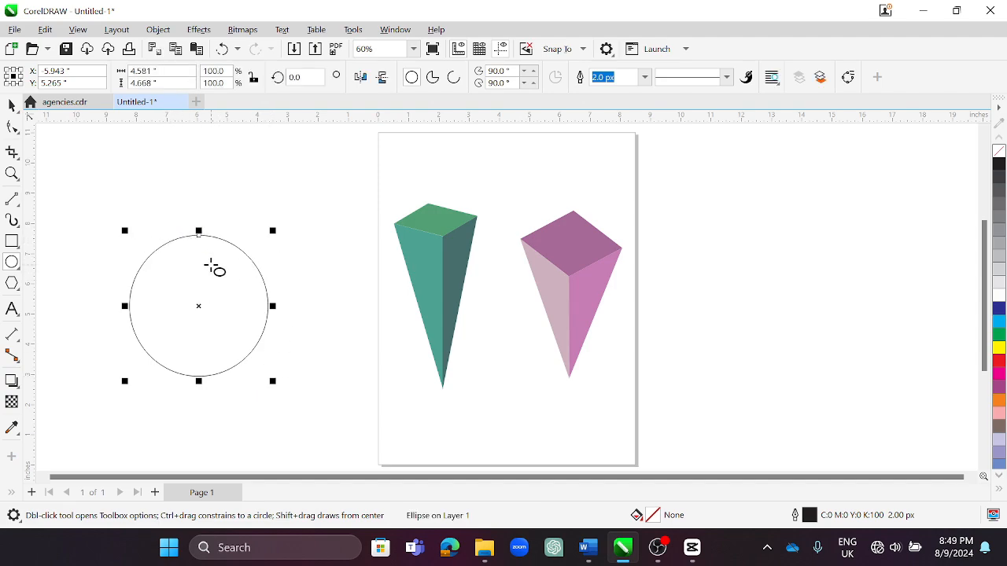
key(space)
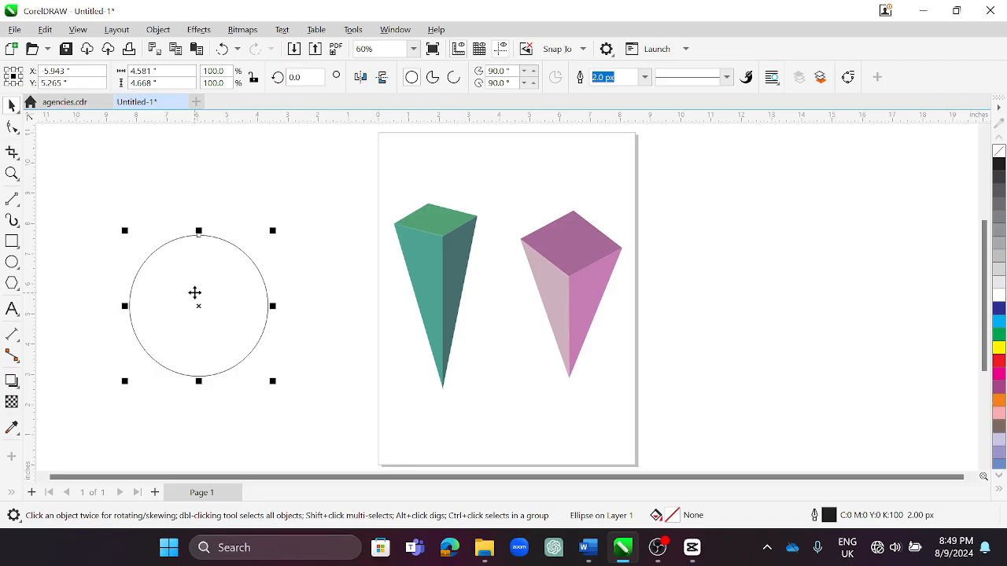
Try skewing the ellipse horizontally and rotating it counterclockwise, and undo both transformations
click(220, 291)
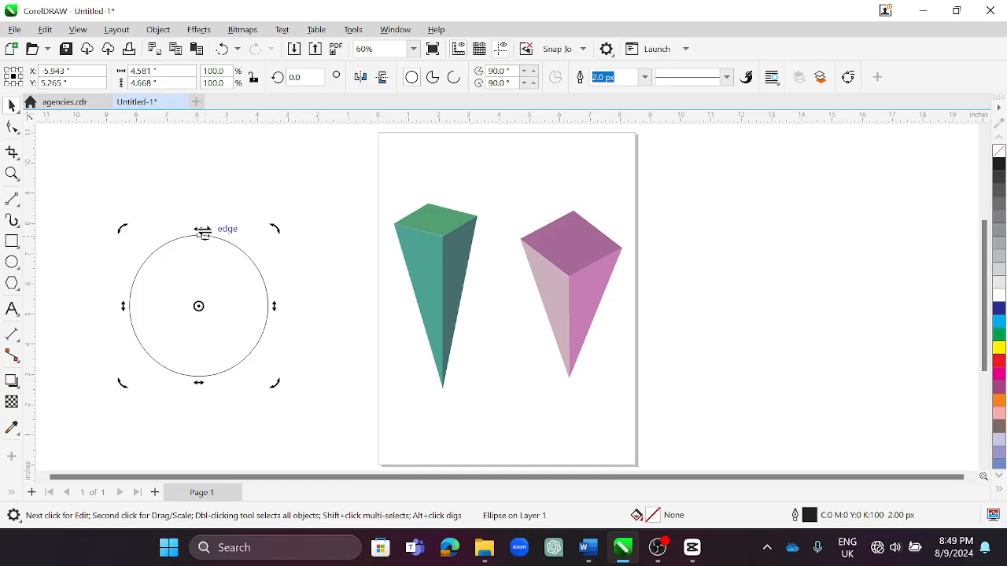
drag(202, 230, 233, 239)
drag(292, 225, 146, 229)
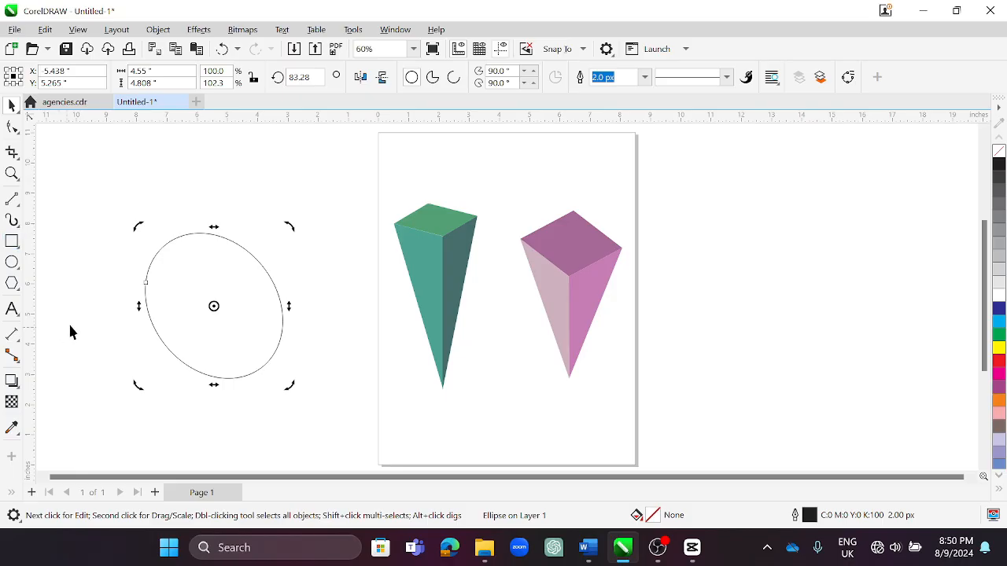
key(ctrl+z)
key(ctrl+z)
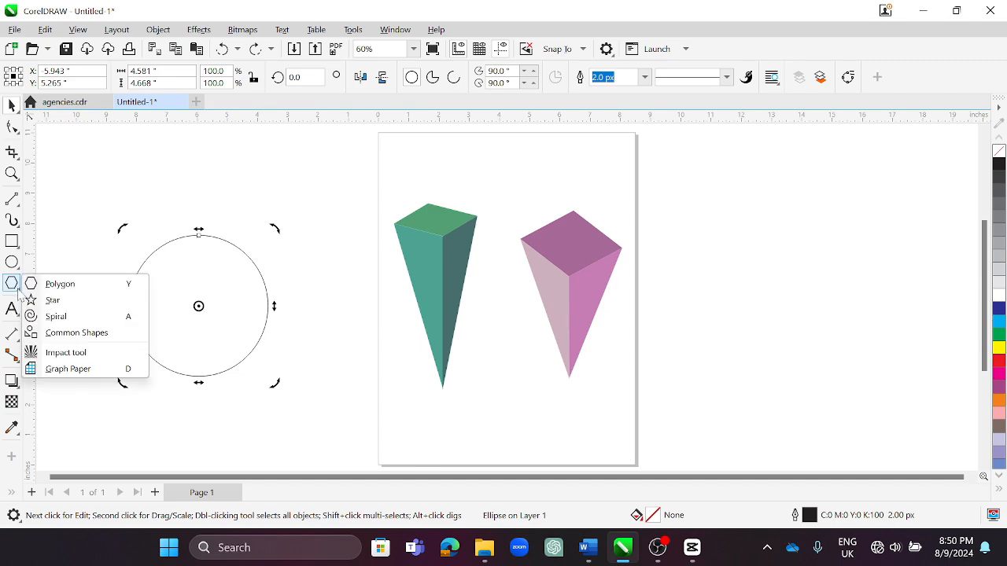
Draw a polygon about 3.6 by 3.8 inches in the empty area right of the page and raise its side count to 8
click(51, 285)
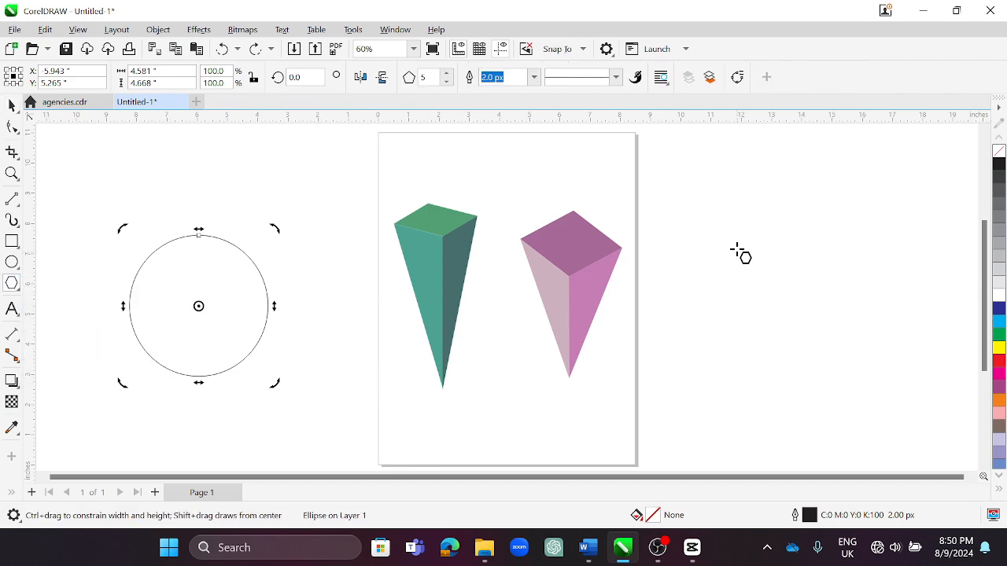
drag(713, 231, 824, 358)
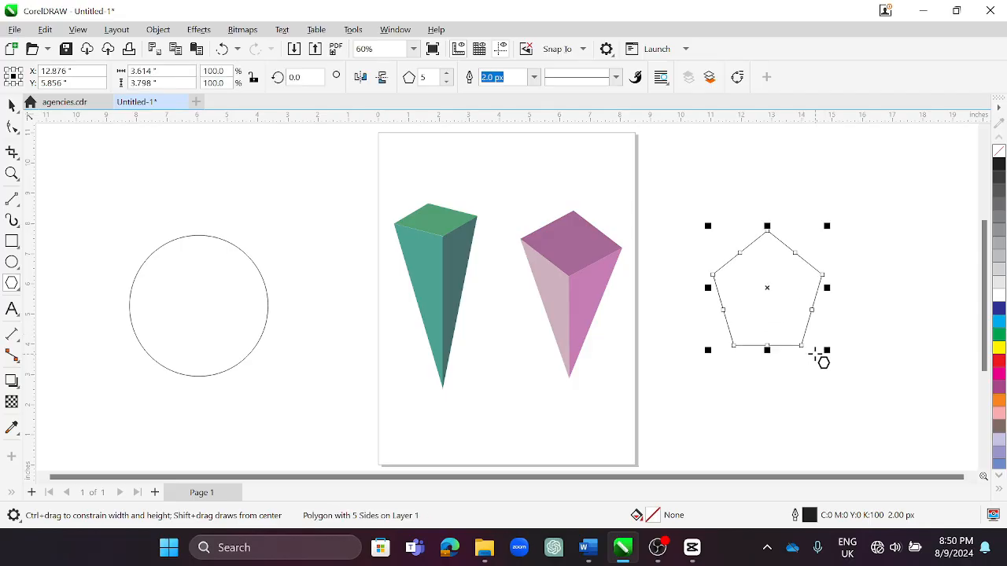
click(447, 74)
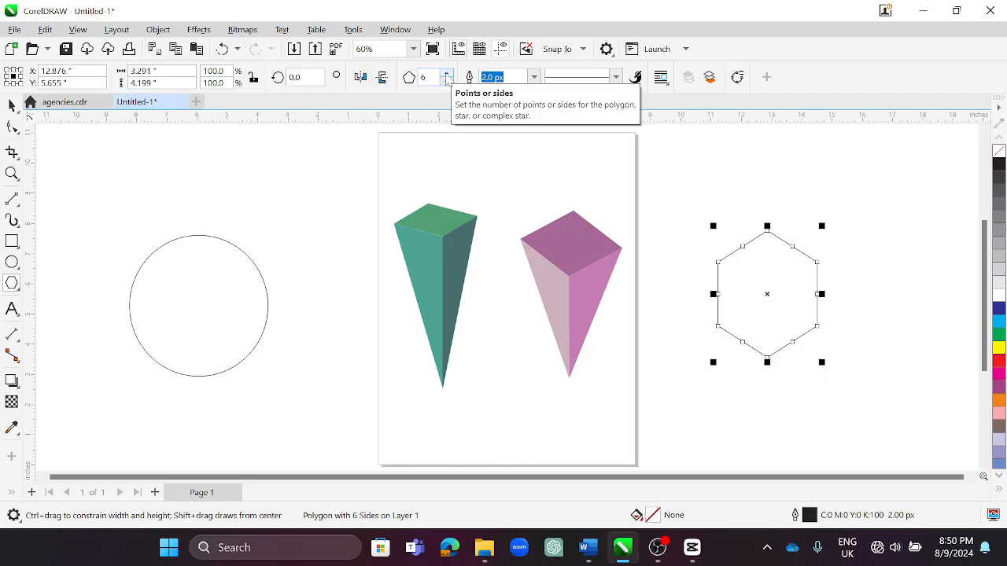
click(447, 74)
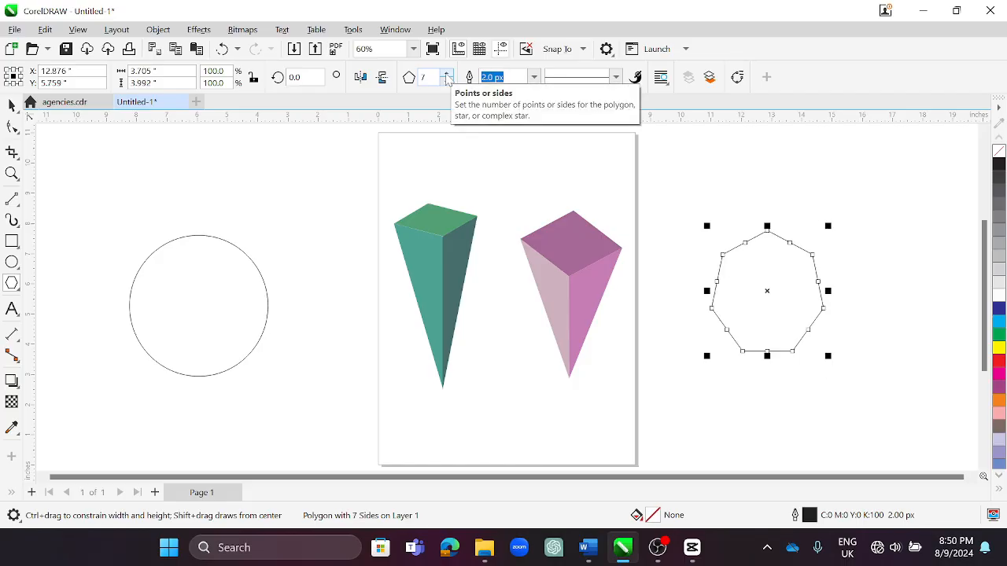
click(447, 74)
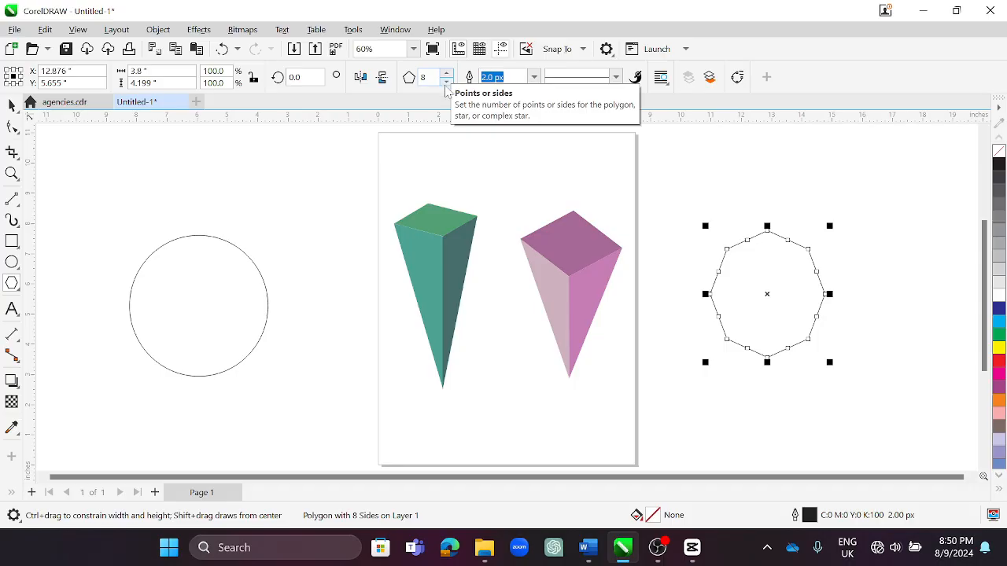
Draw a five-pointed star about 2.9 by 3 inches between the ellipse and the page's upper part
click(20, 291)
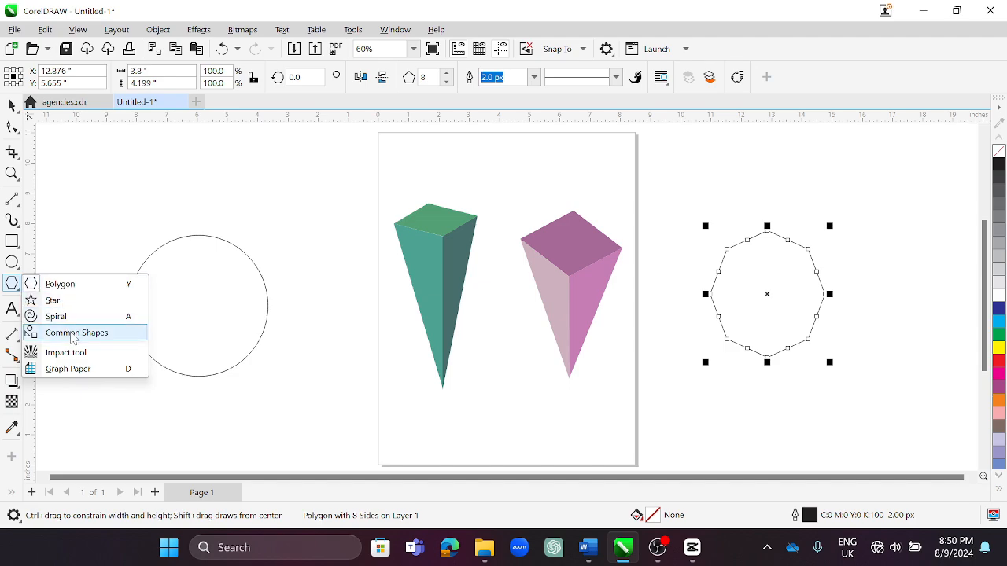
click(61, 302)
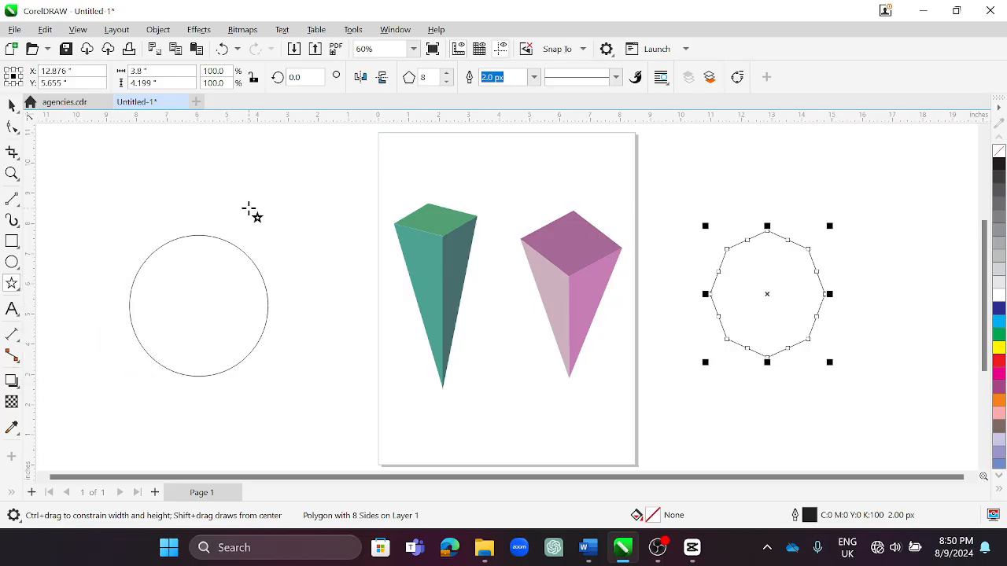
drag(239, 164, 329, 263)
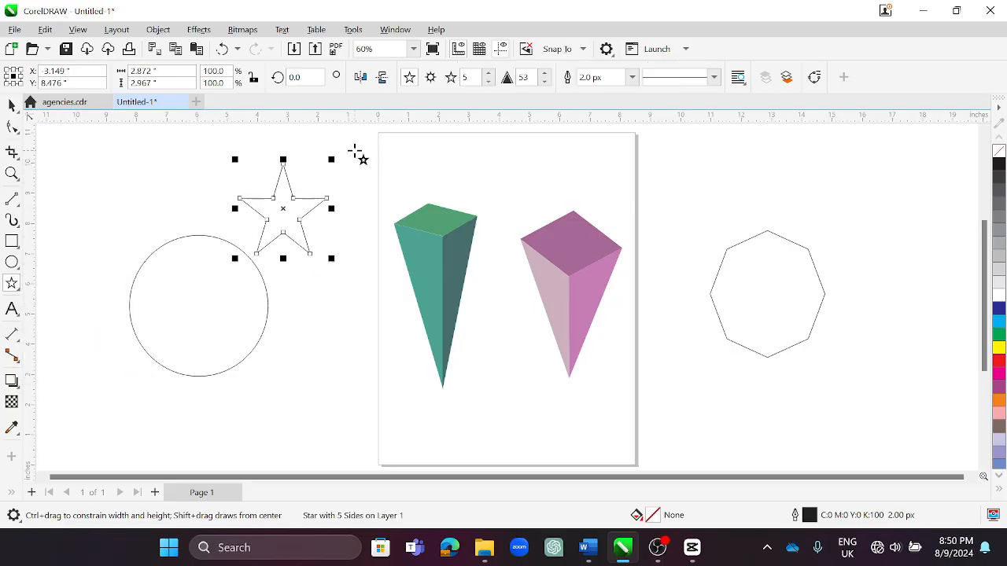
Try different point counts from 3 to 7 on the star, ending at 5 points
click(488, 81)
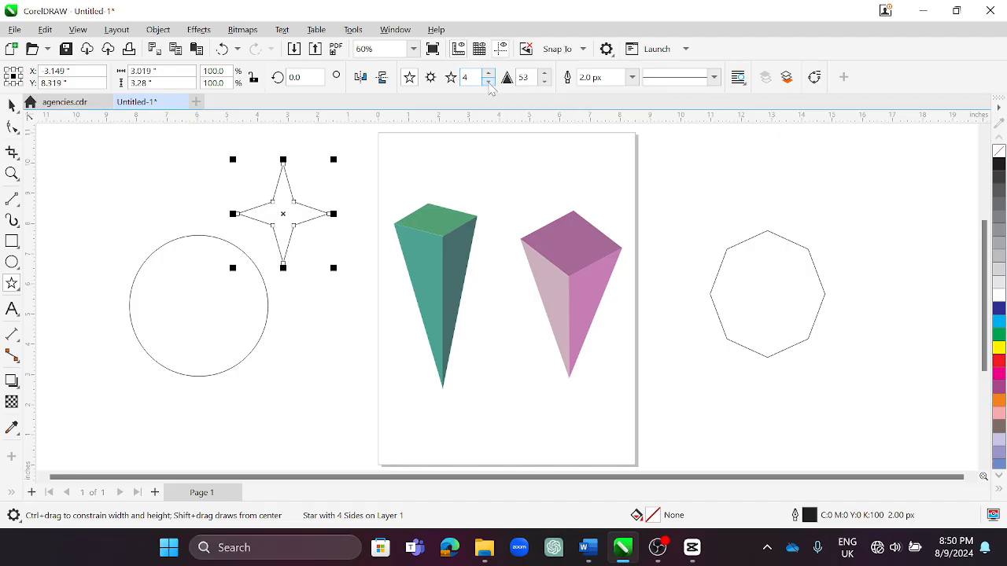
click(488, 82)
click(488, 73)
click(489, 73)
click(488, 73)
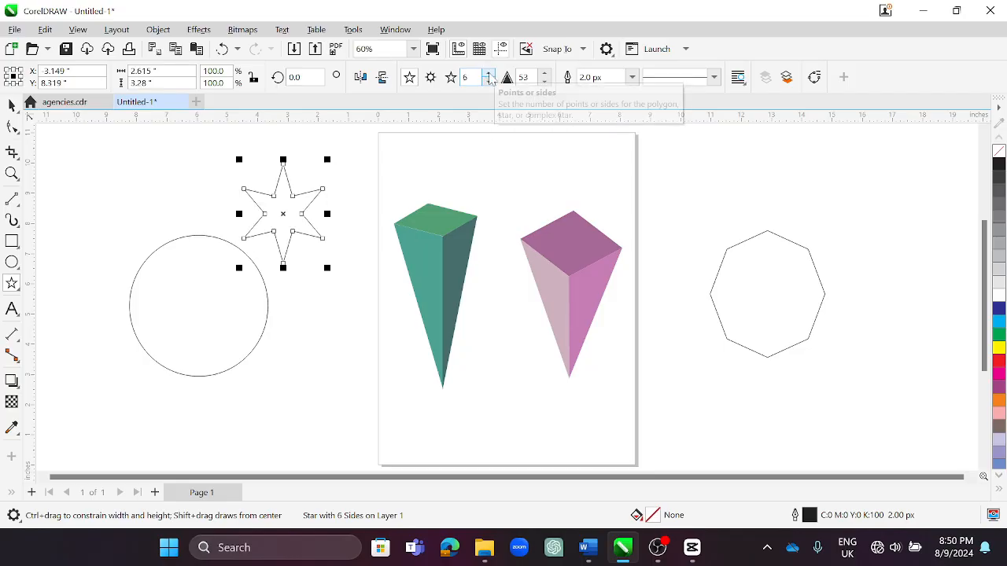
click(488, 73)
click(489, 82)
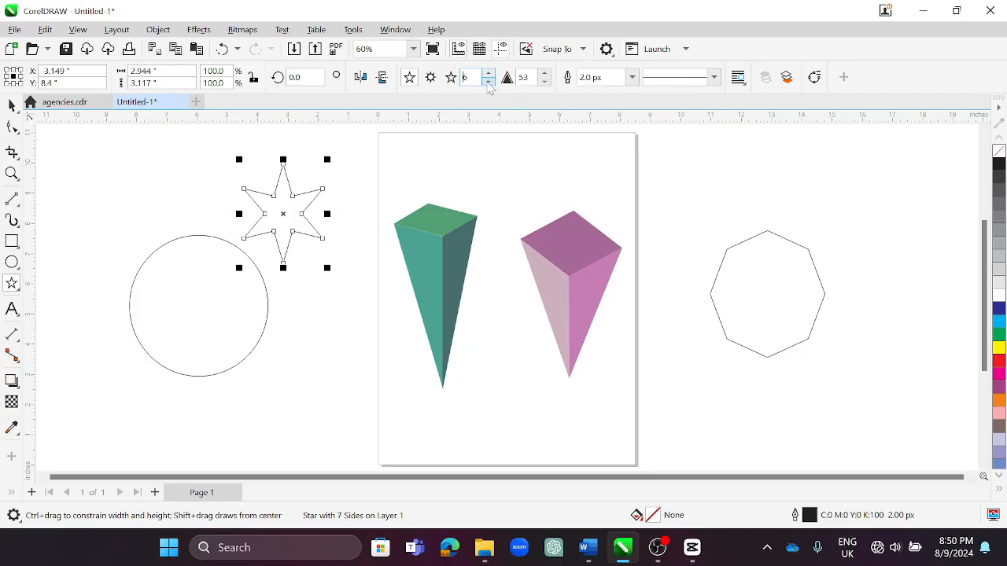
click(489, 82)
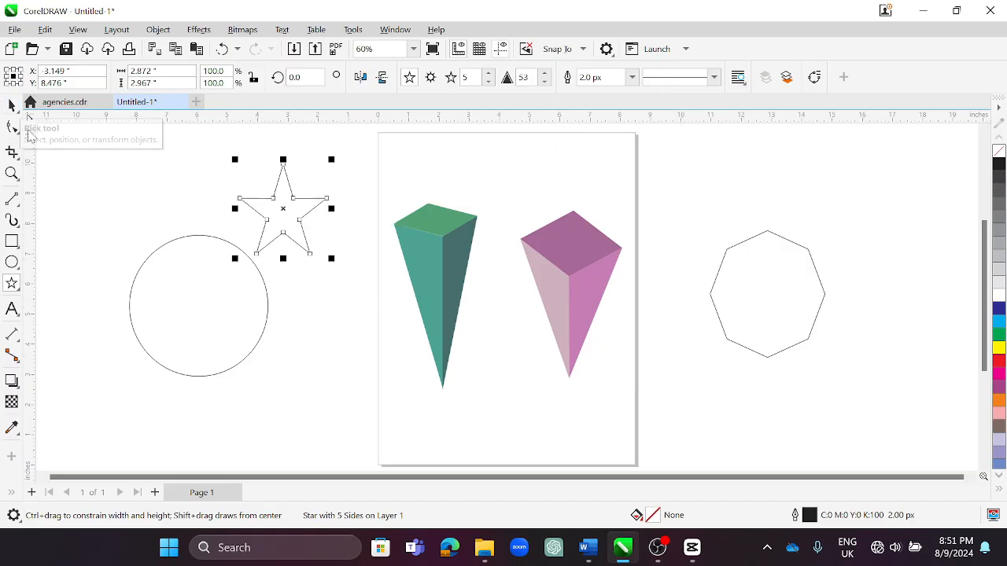
Step back and forth through the star's point-count changes with undo and redo, and delete the star
key(ctrl+z)
key(ctrl+z)
key(ctrl+z)
key(ctrl+z)
key(ctrl+z)
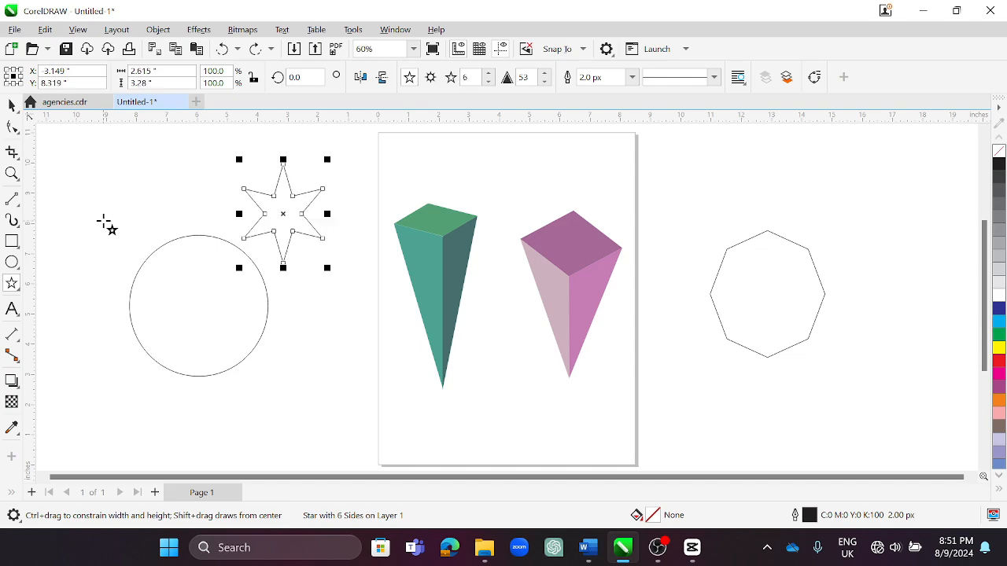
key(ctrl+z)
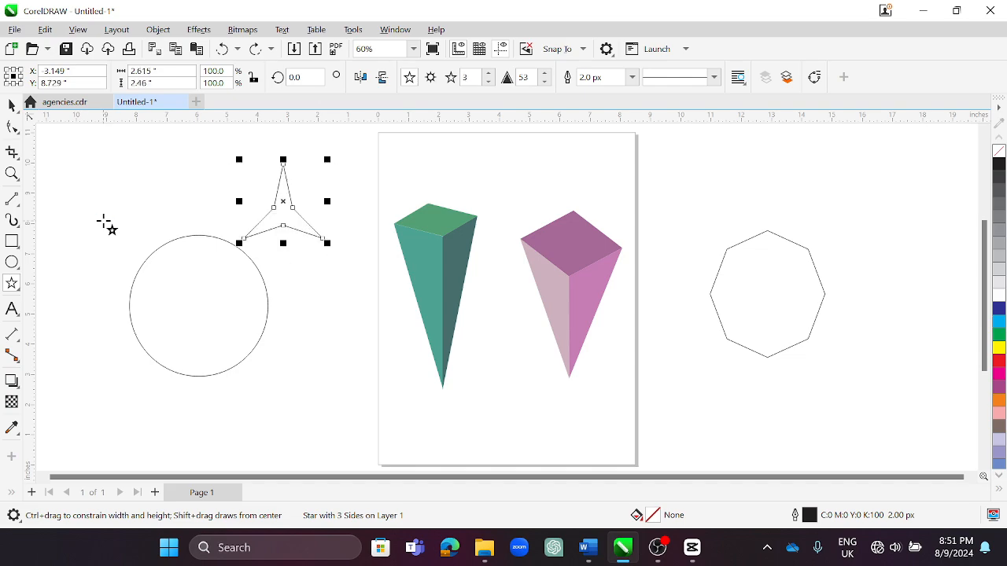
key(ctrl+shift+z)
key(ctrl+shift+z)
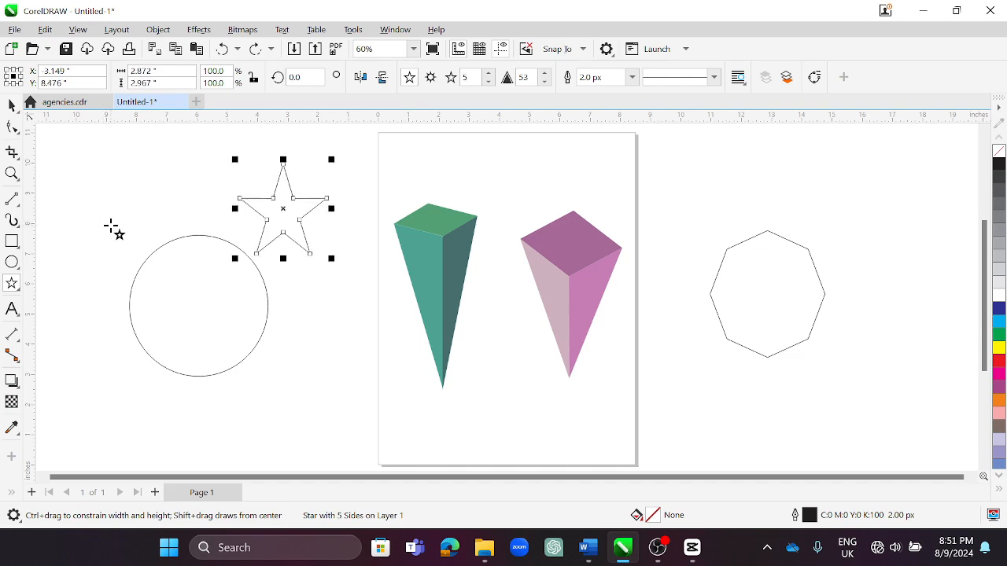
key(Delete)
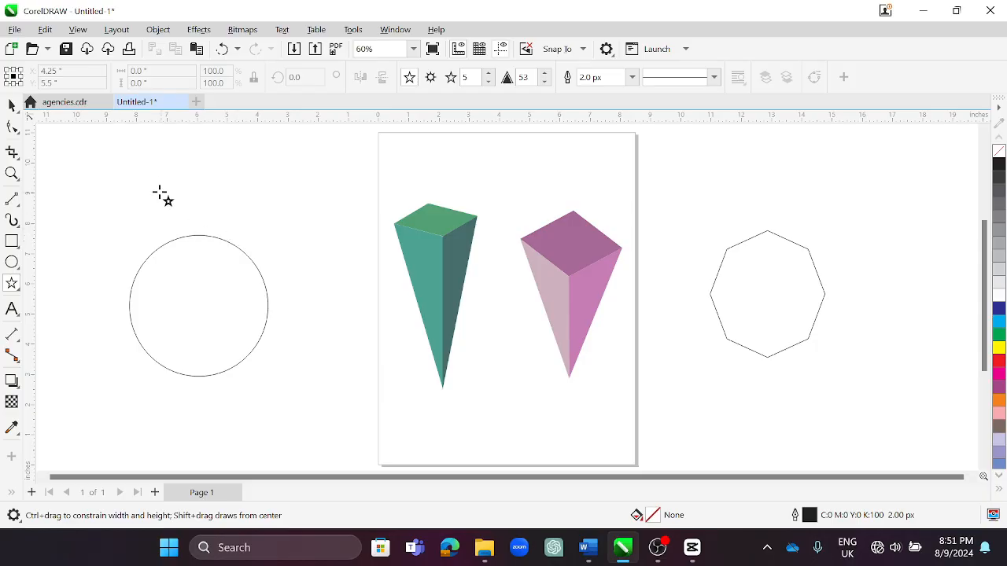
Draw a right triangle about 1.1 by 1.4 inches above the ellipse with the Common Shapes tool
click(14, 286)
click(66, 334)
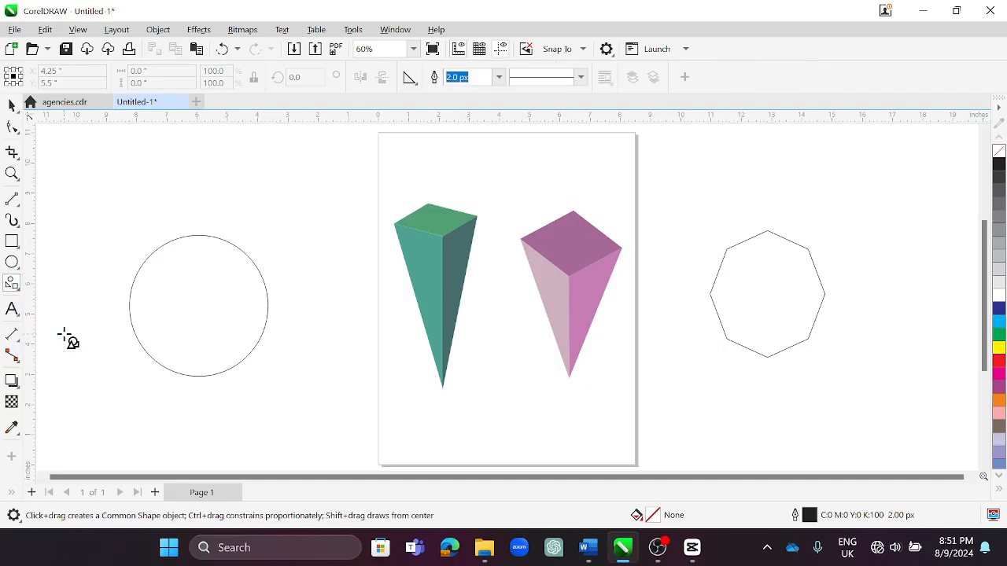
drag(254, 164, 291, 207)
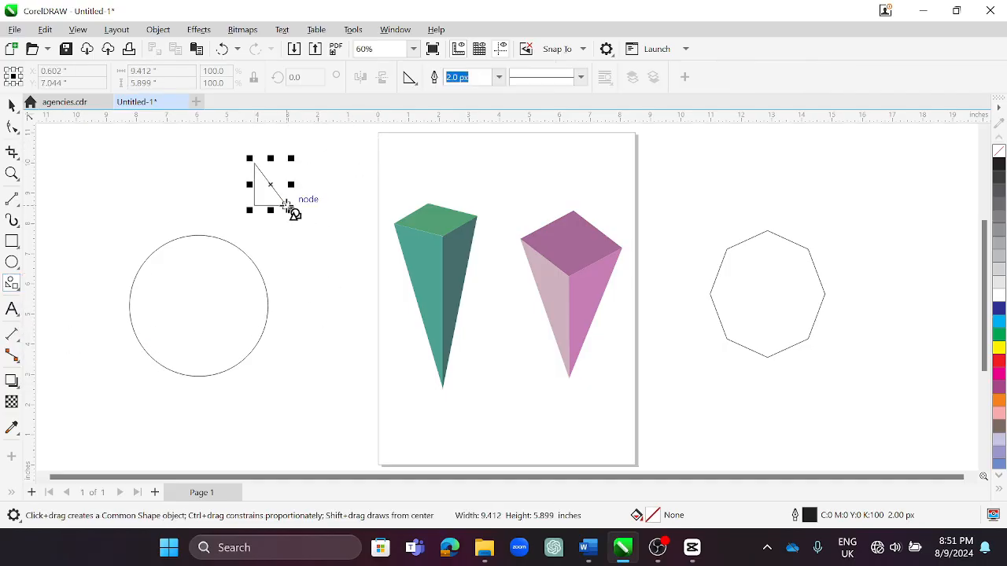
Draw a wavy banner shape about 3.4 by 1 inches below the ellipse with the Common Shapes tool
click(415, 84)
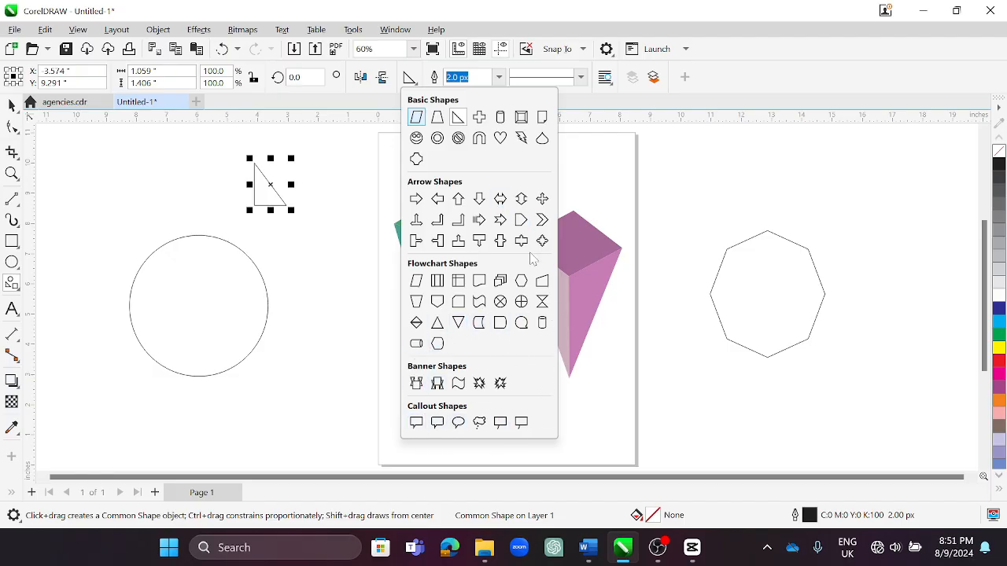
click(459, 383)
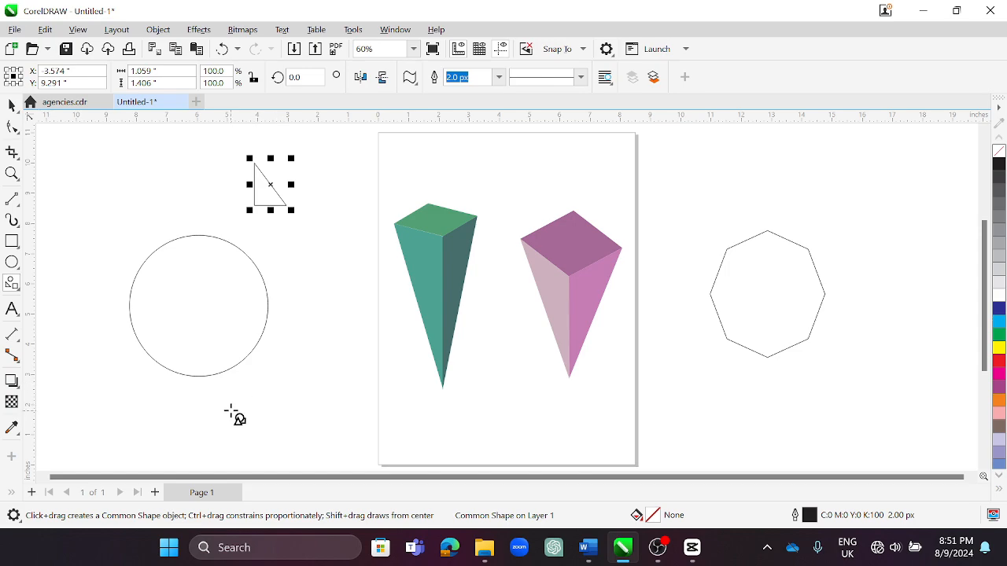
drag(231, 411, 332, 441)
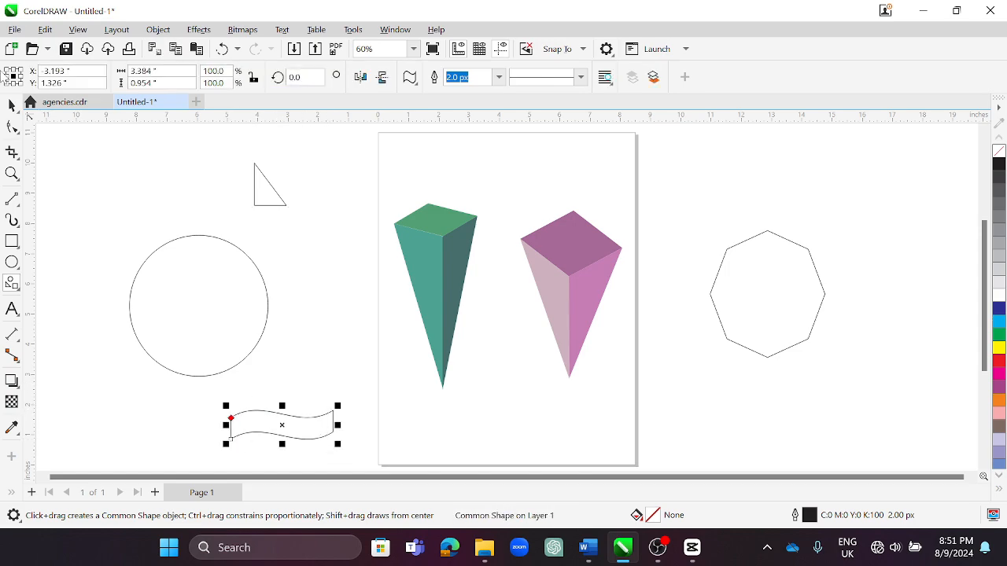
Fill the ellipse with yellow and the octagon with medium grey
click(12, 106)
click(214, 324)
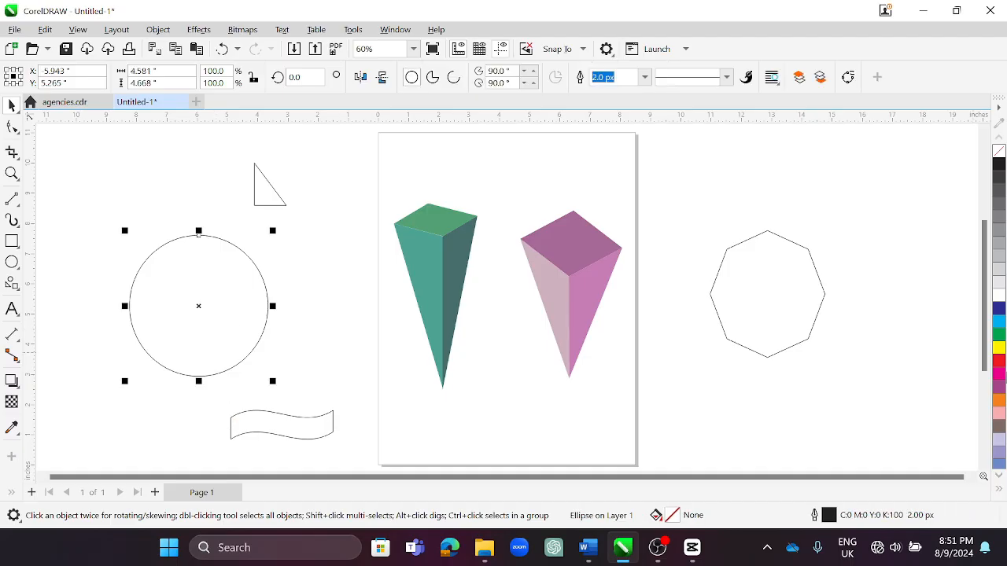
click(998, 348)
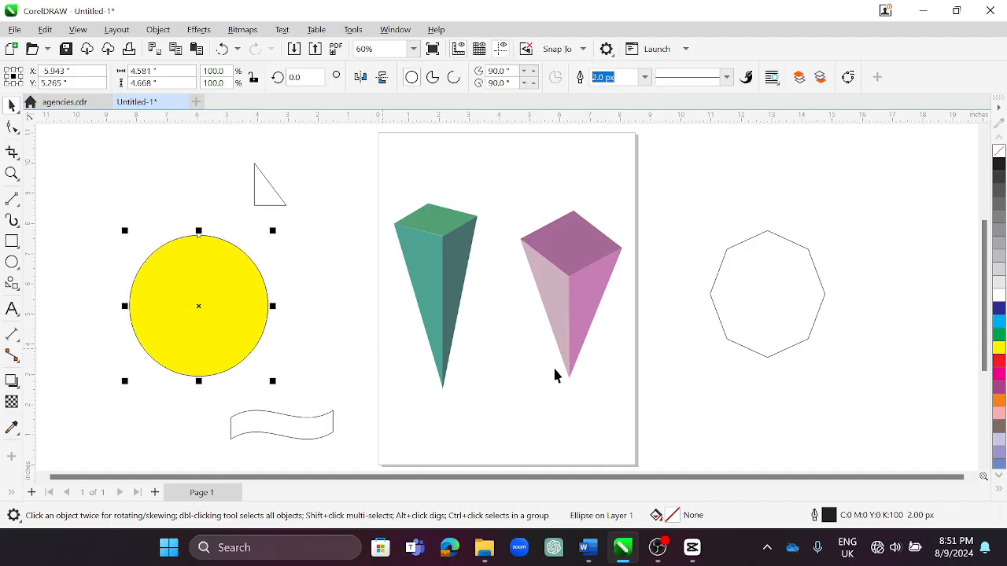
click(750, 312)
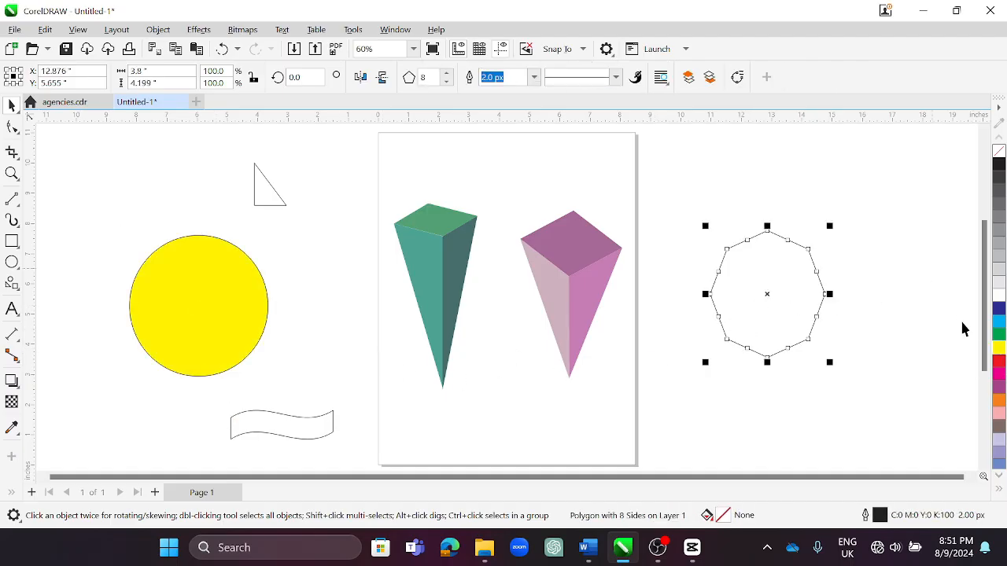
click(998, 230)
Fill the wavy banner with orange and the right triangle with blue
click(289, 431)
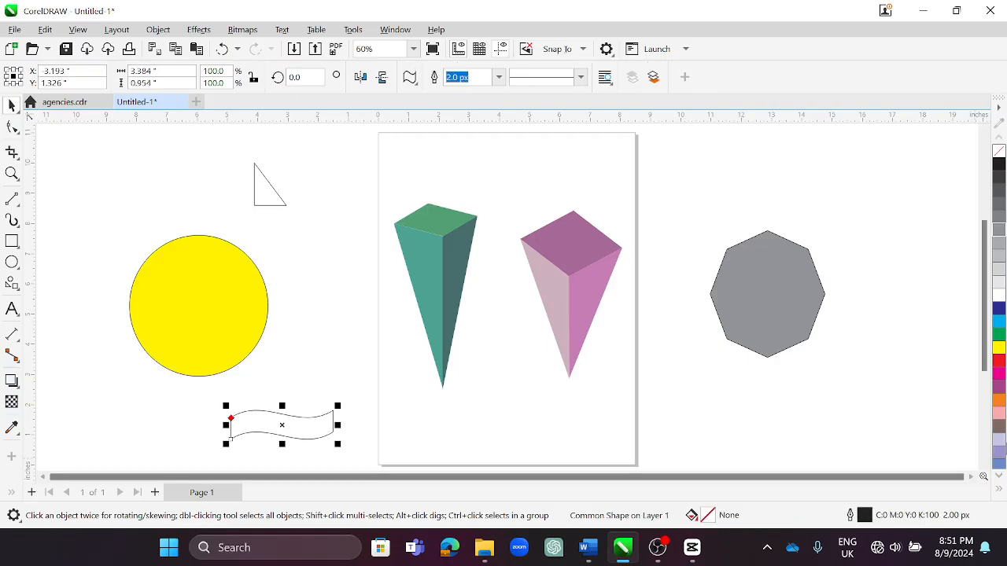
click(998, 399)
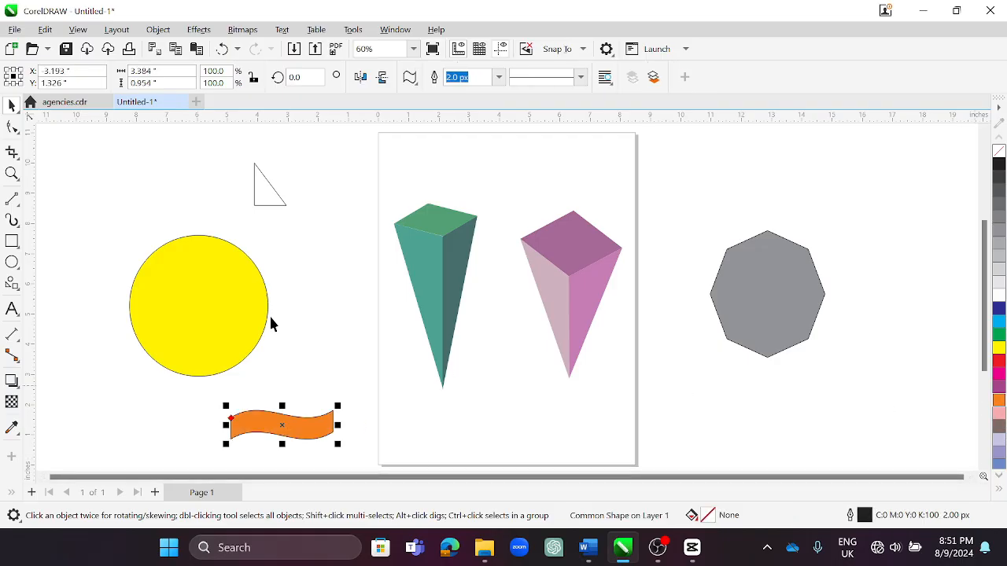
click(261, 191)
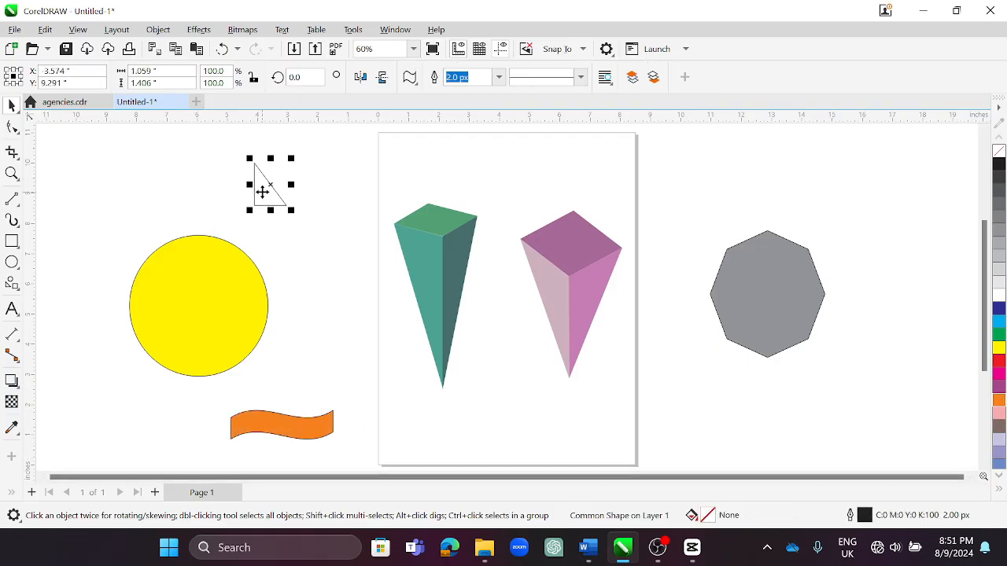
click(999, 310)
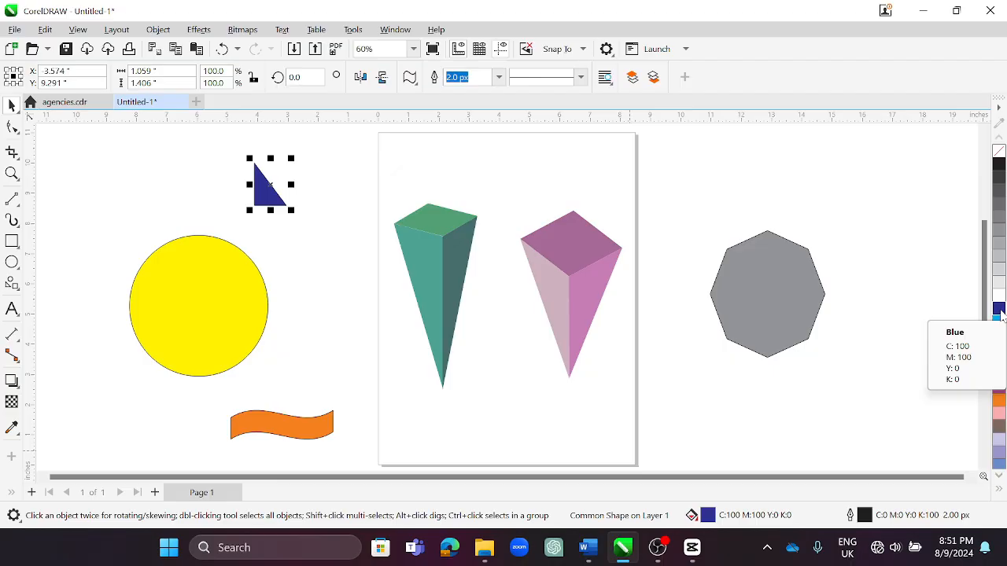
Add the artistic text "ALPHA AND OMEGA DIAMOND" on the page below the two tapered 3D shapes
click(11, 310)
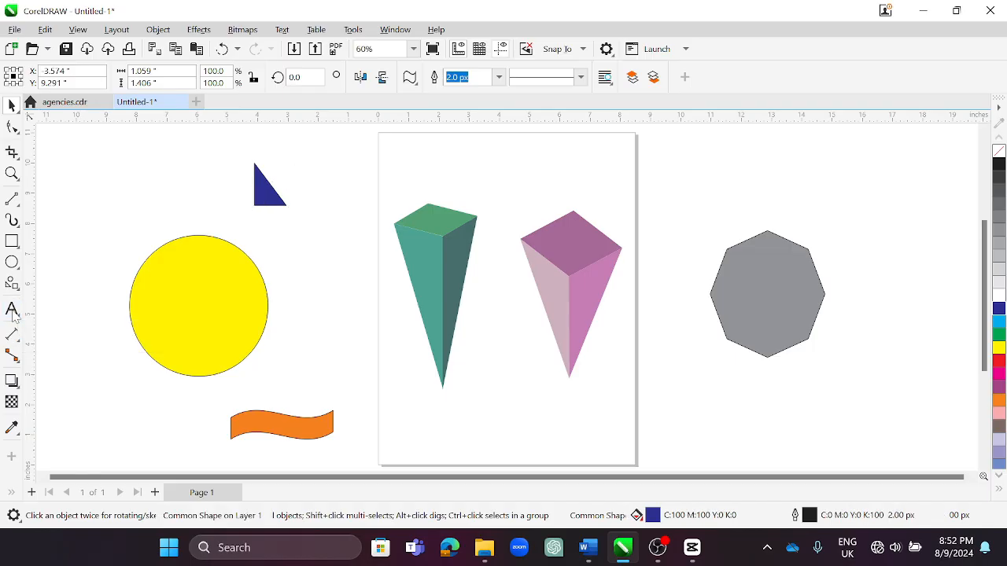
click(421, 419)
text(ALPHA AND OMEGA DIAMOND)
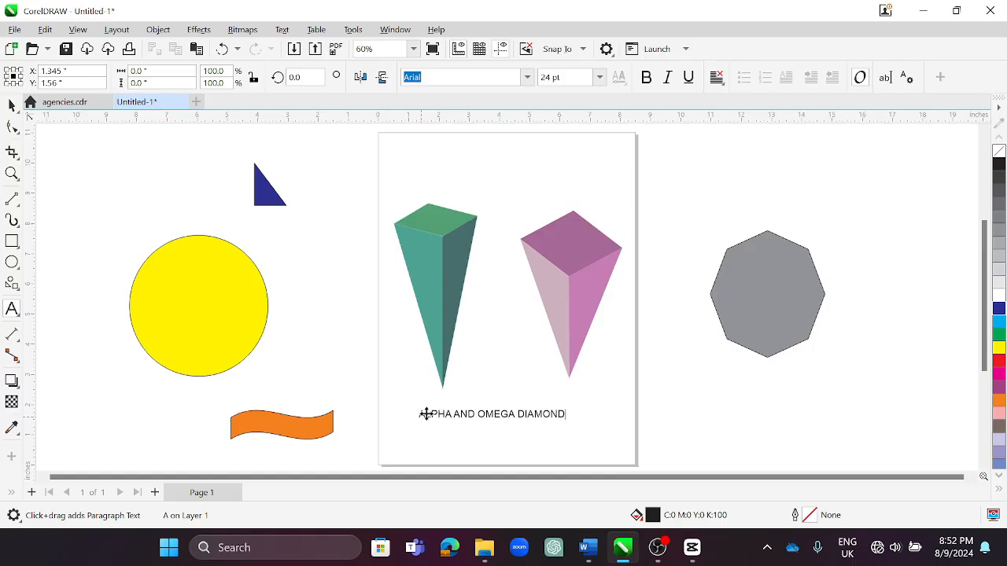
click(421, 416)
click(11, 105)
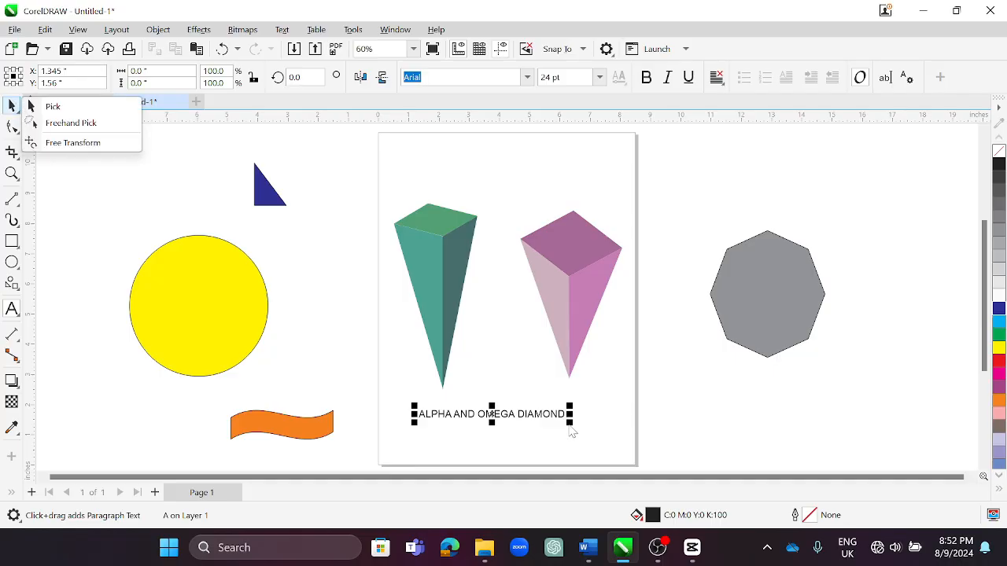
Set the font size of the "ALPHA AND OMEGA DIAMOND" text to 36 pt
click(599, 77)
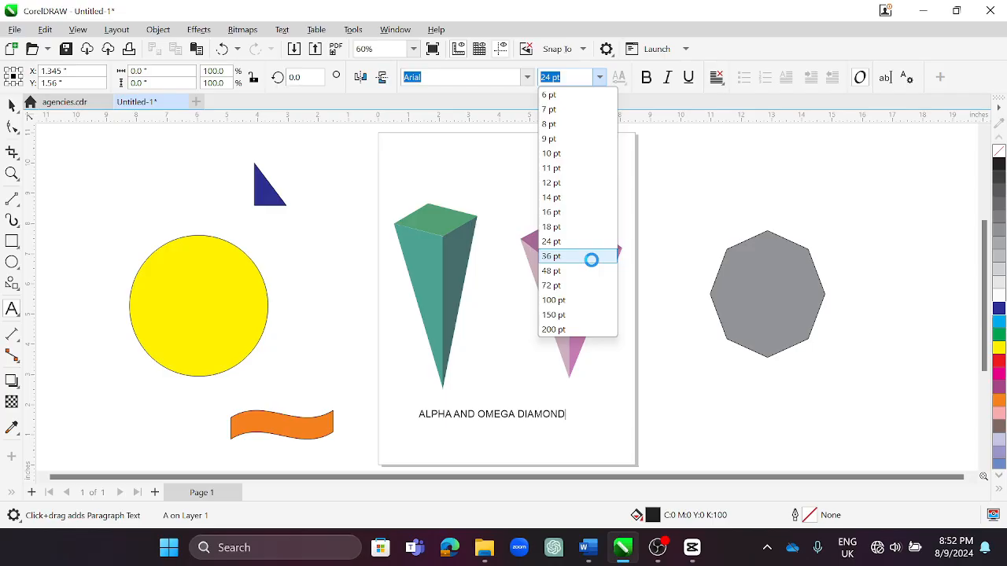
click(591, 259)
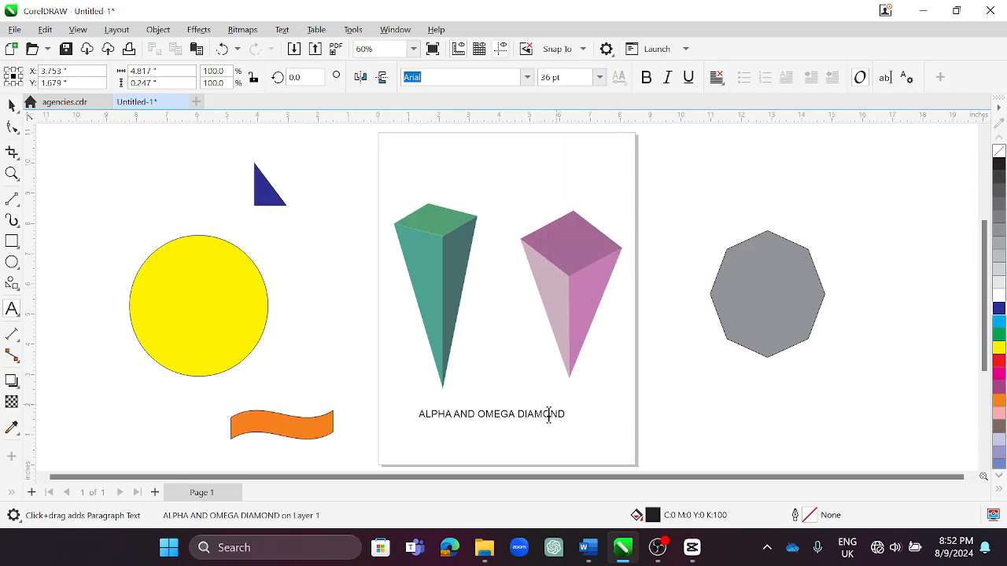
click(12, 105)
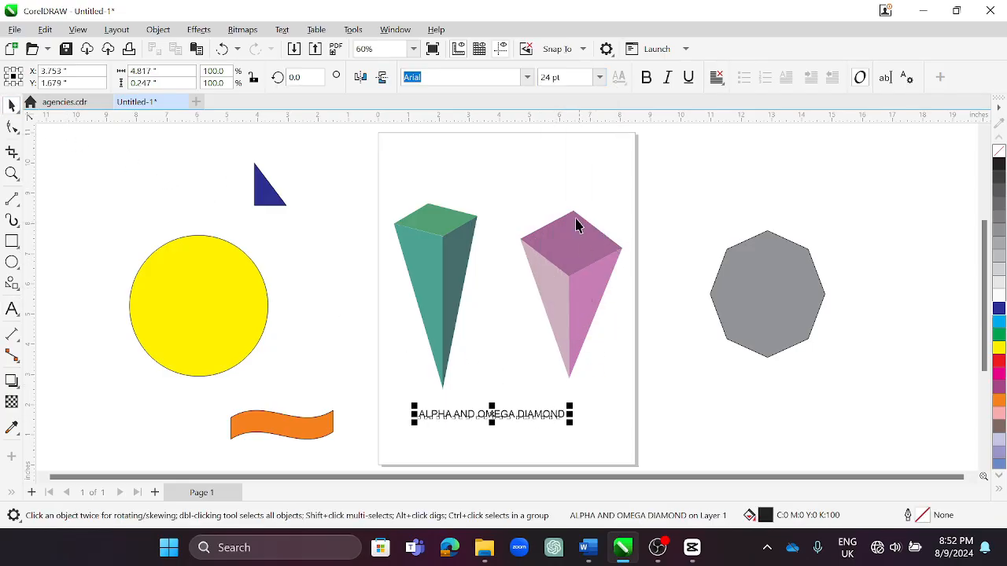
click(599, 77)
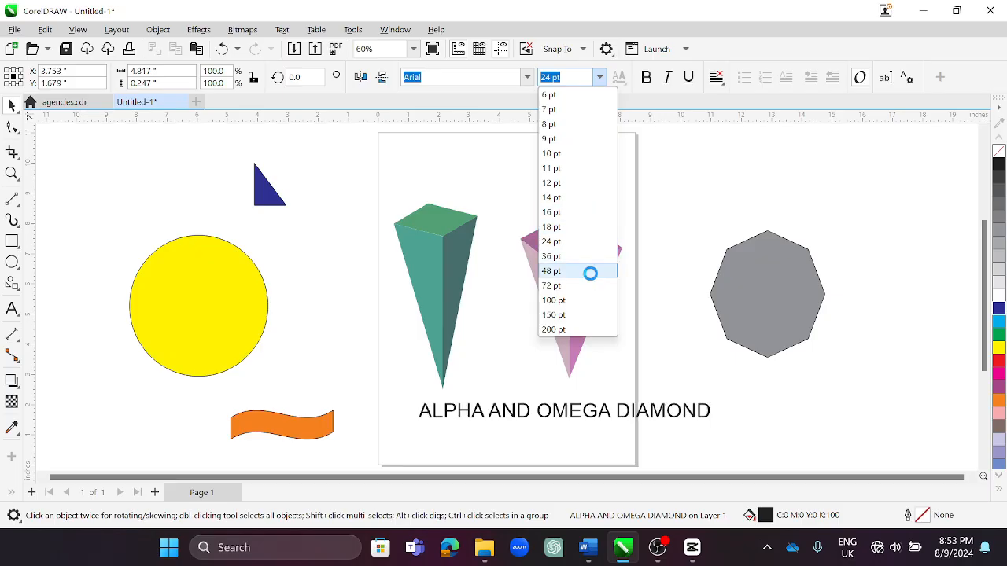
key(Escape)
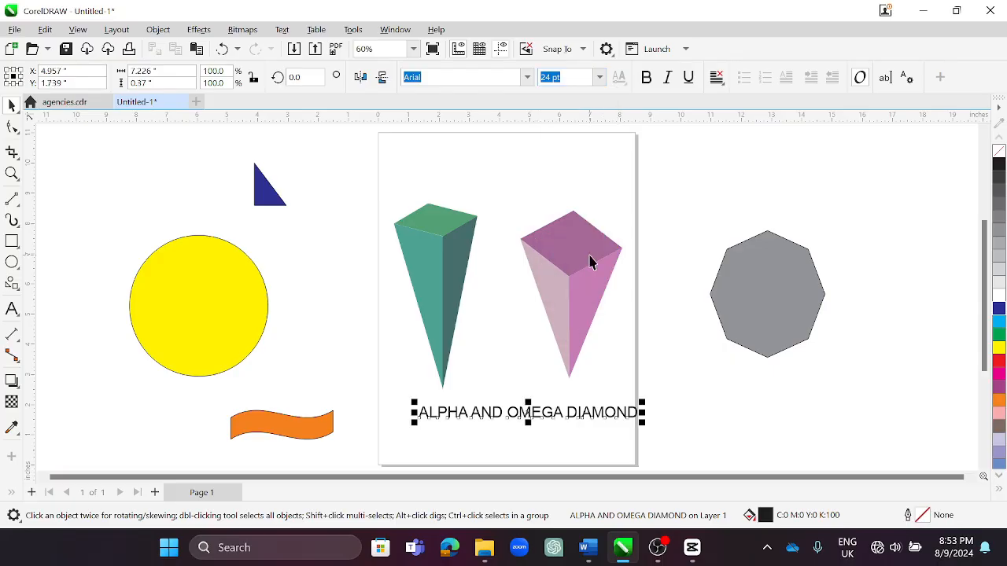
Move the "ALPHA AND OMEGA DIAMOND" text off the page to the empty area below the grey octagon
click(527, 77)
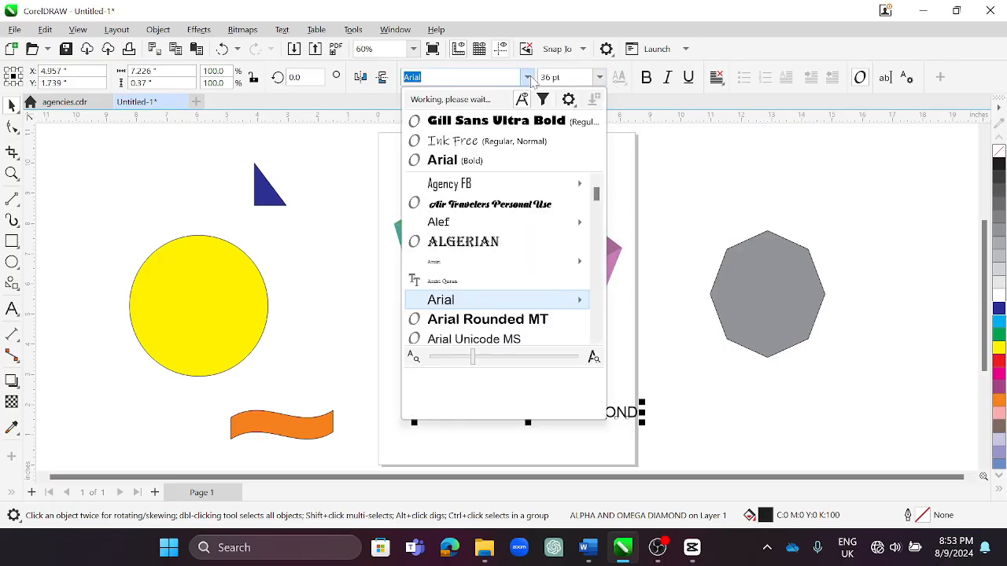
click(527, 77)
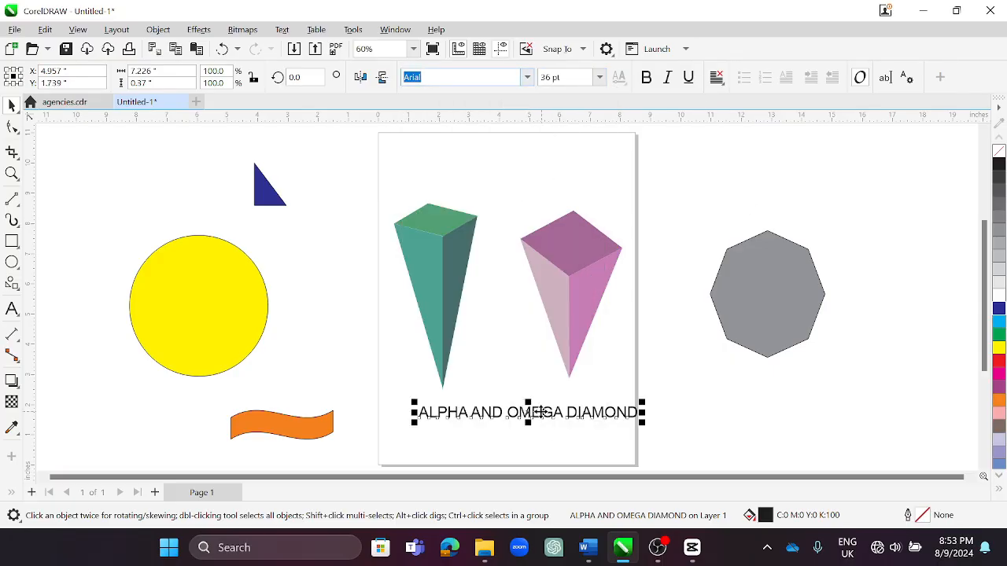
drag(541, 412, 769, 421)
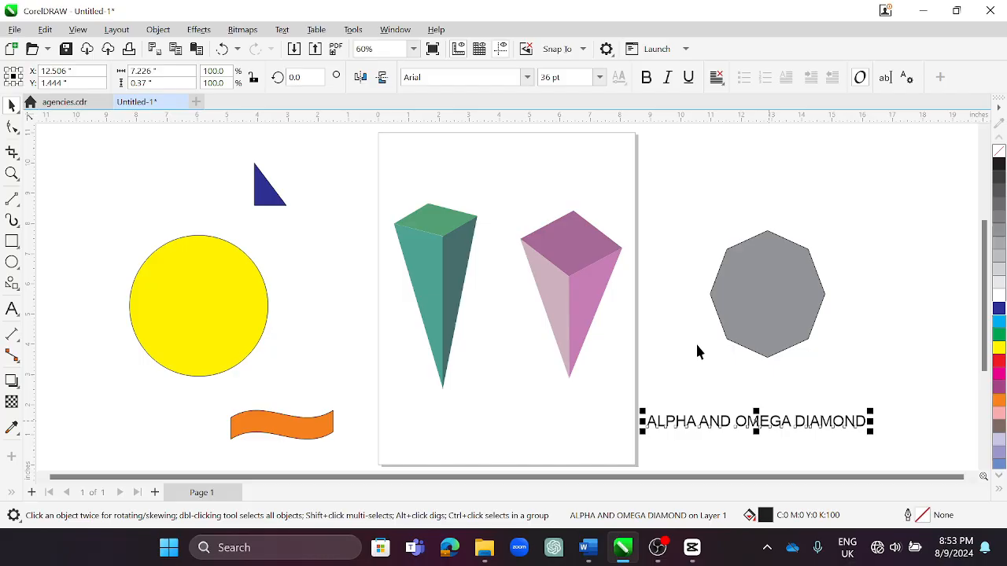
Look through the available fonts for the "ALPHA AND OMEGA DIAMOND" text
click(527, 77)
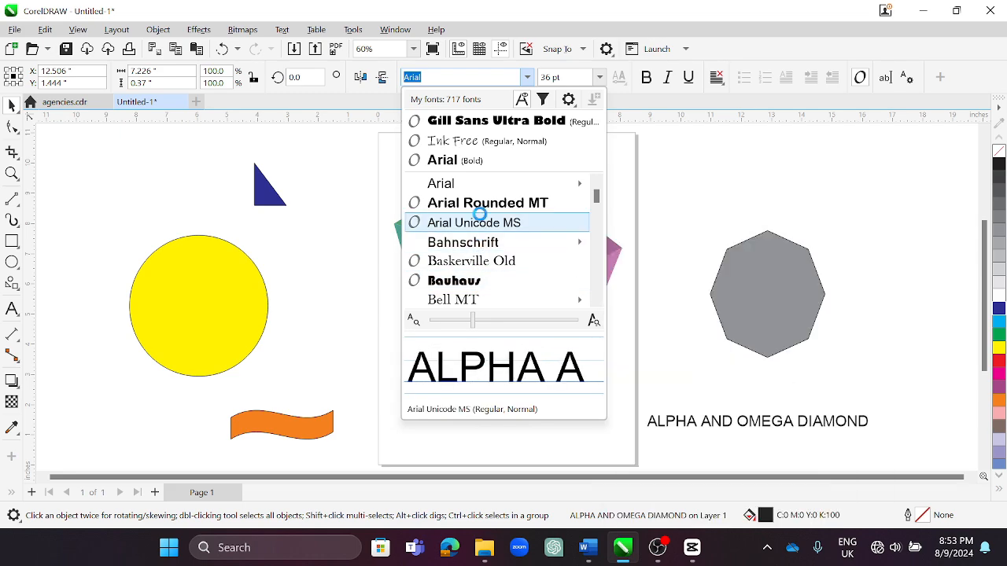
click(742, 162)
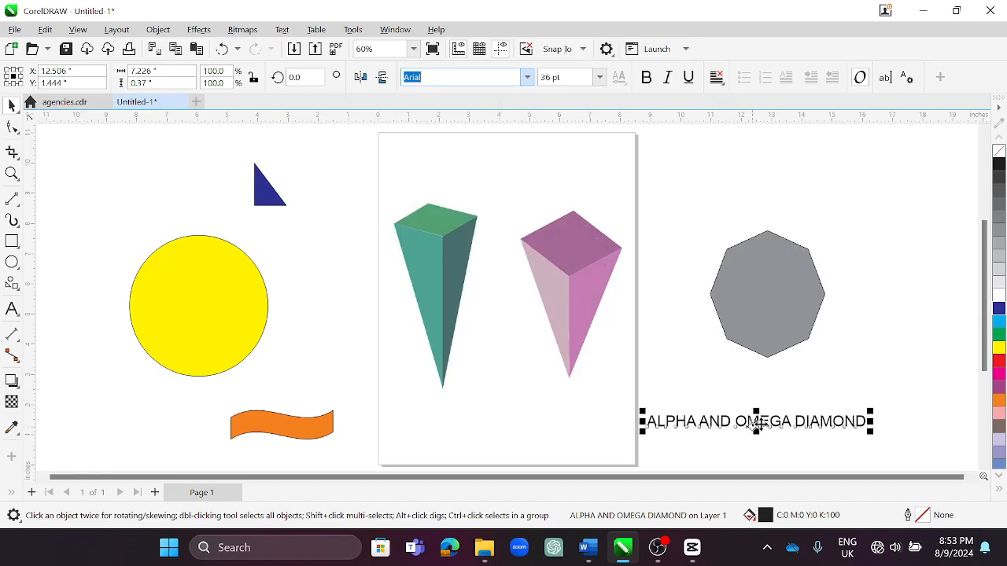
Undo the text's move off the page and centre "ALPHA AND OMEGA DIAMOND" on the page below the two tapered shapes
click(820, 409)
key(ctrl+z)
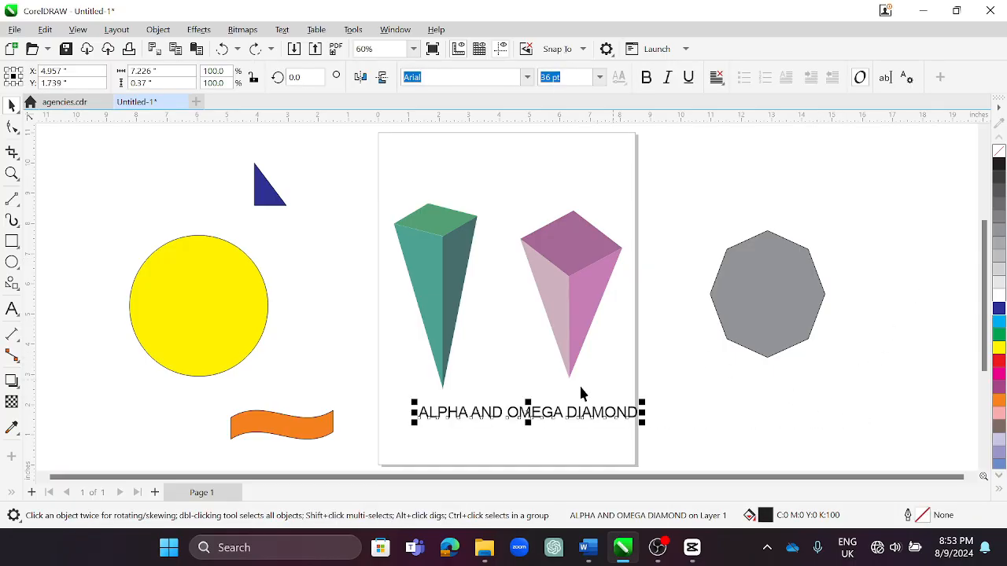
drag(538, 411, 510, 419)
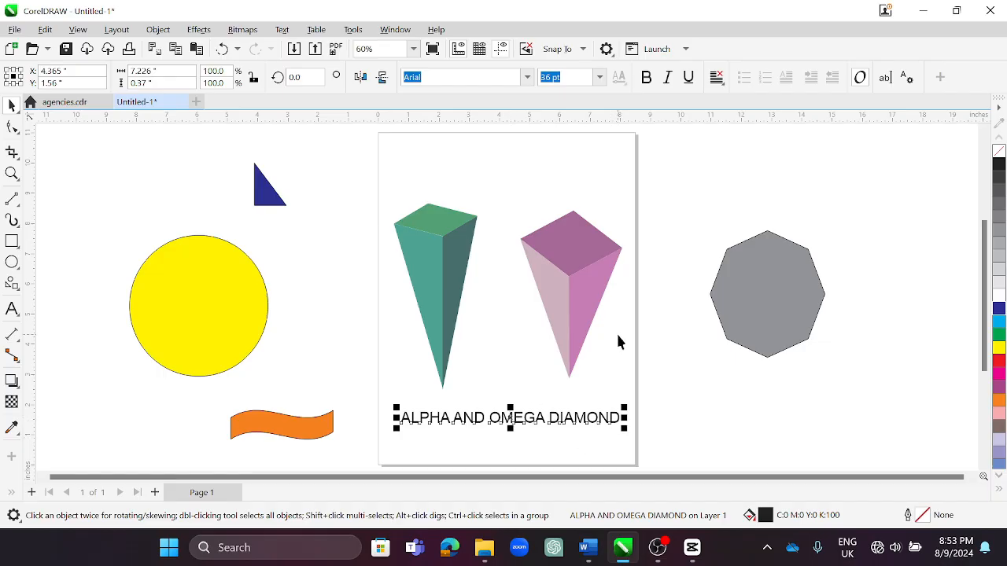
Shrink the grey octagon to about 1.6 by 1.8 inches and place it on the page above the pink tapered shape
click(774, 294)
click(789, 292)
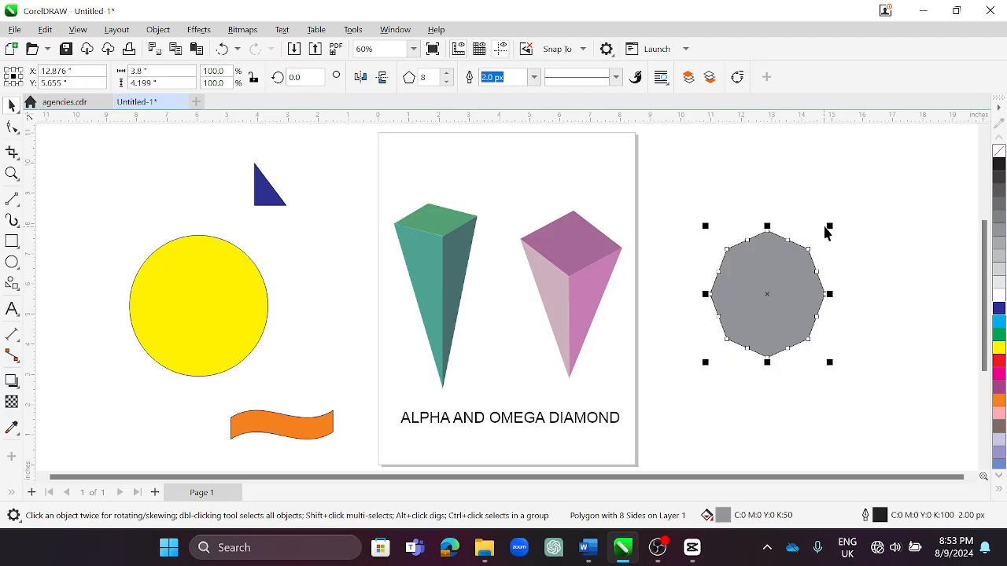
drag(828, 228, 577, 181)
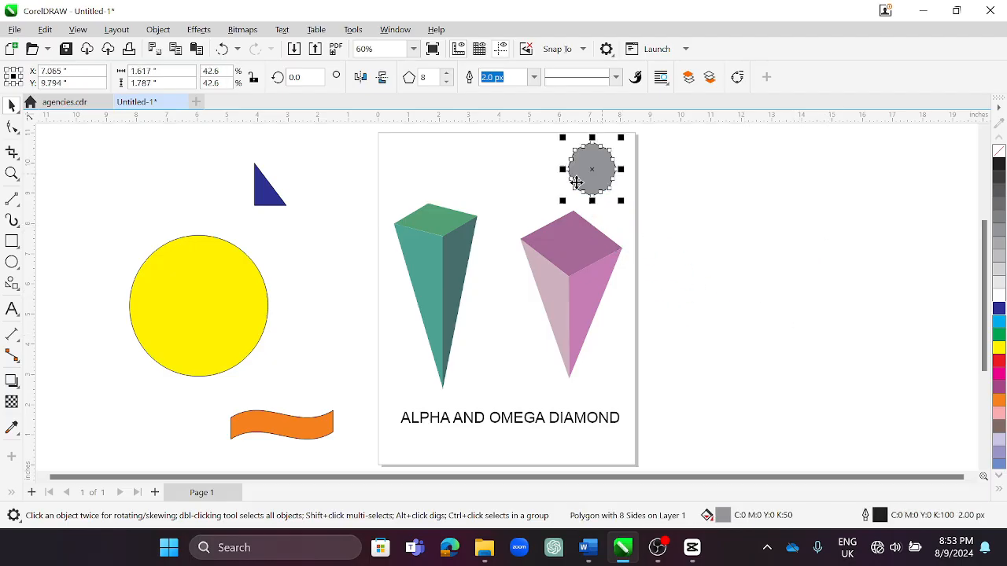
Shrink the yellow circle to about 1.7 by 1.8 inches and place it on the page above the green tapered shape
click(215, 301)
drag(124, 381, 214, 293)
drag(242, 262, 415, 164)
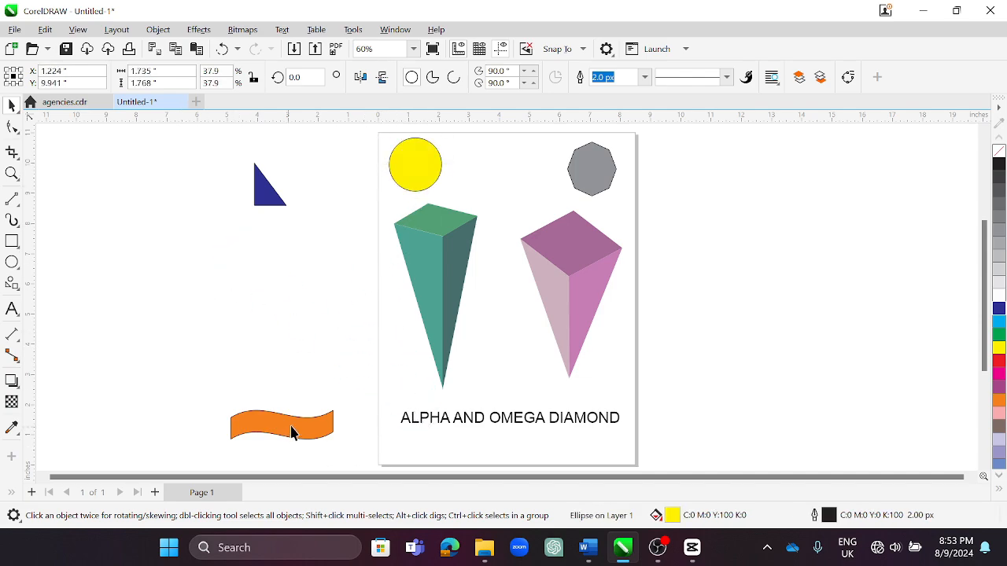
Move the orange wavy banner below the page text and the blue triangle between the yellow circle and the grey octagon
drag(291, 431, 507, 456)
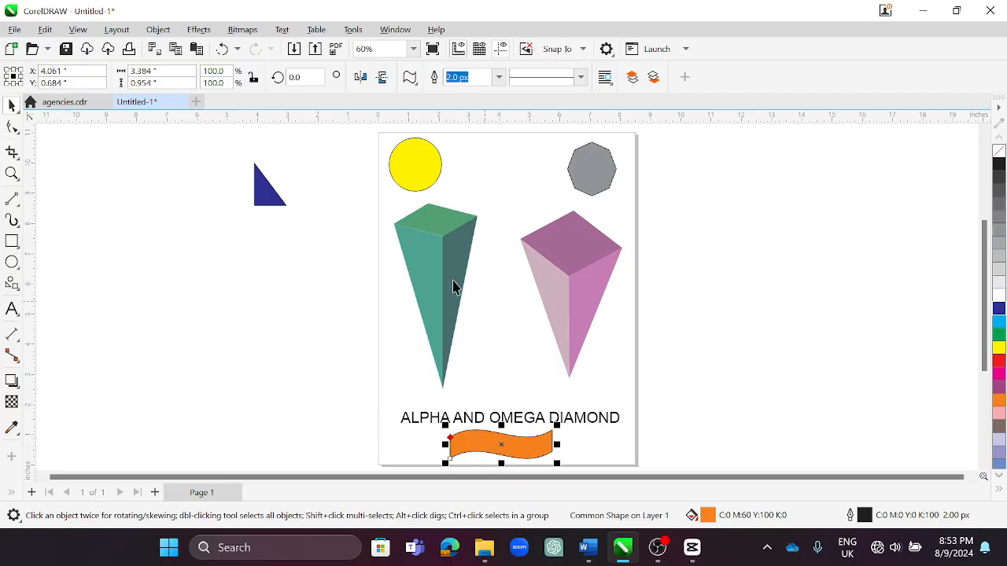
drag(266, 186, 505, 189)
click(681, 266)
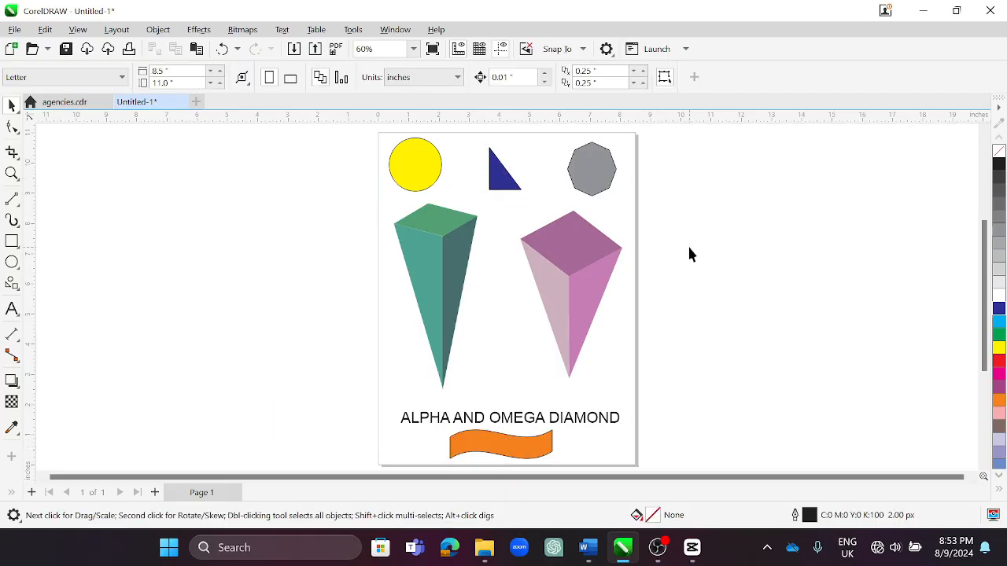